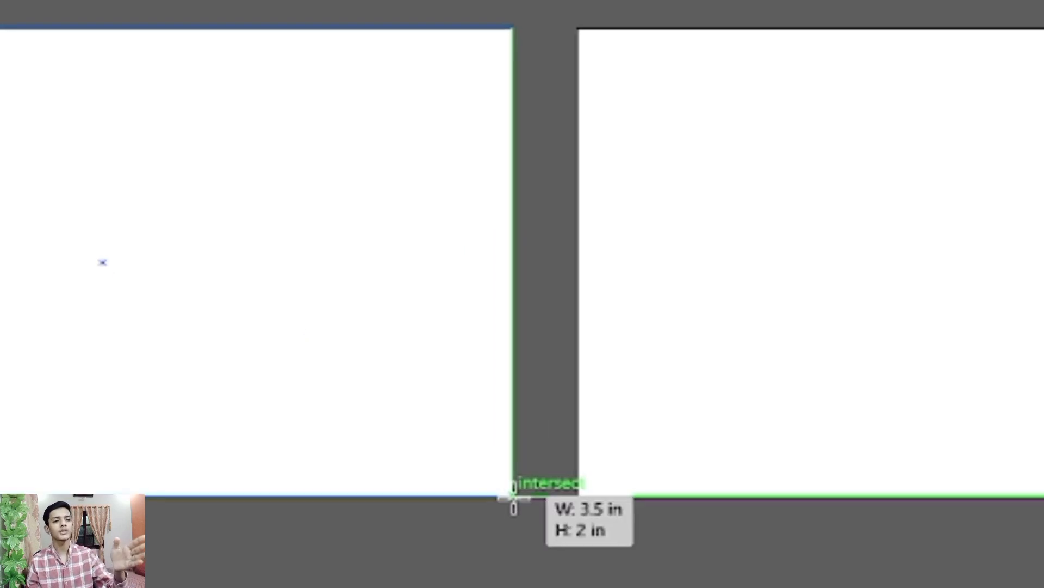
- Draw a 3.5 × 2 in rectangle covering the first artboard, with its default fill and stroke swapped and the stroke removed
left_click_drag(513, 496, 513, 497)
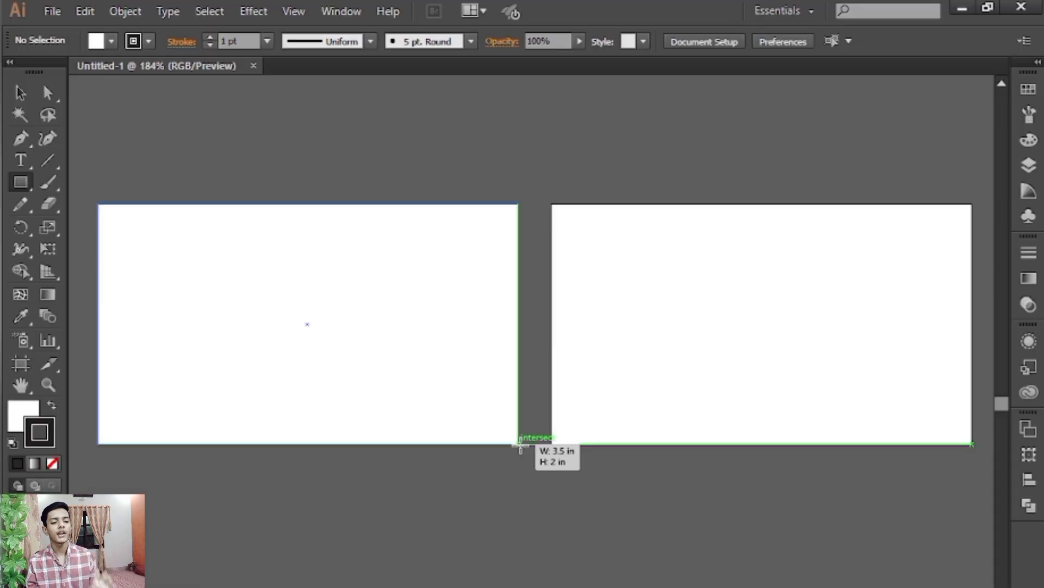
left_click_drag(520, 443, 519, 443)
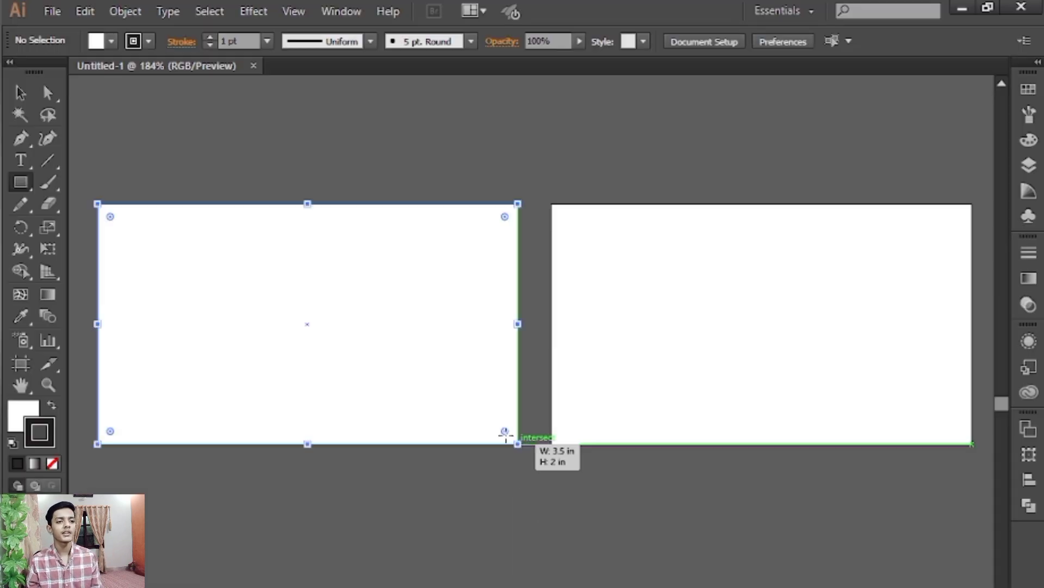
left_click(51, 407)
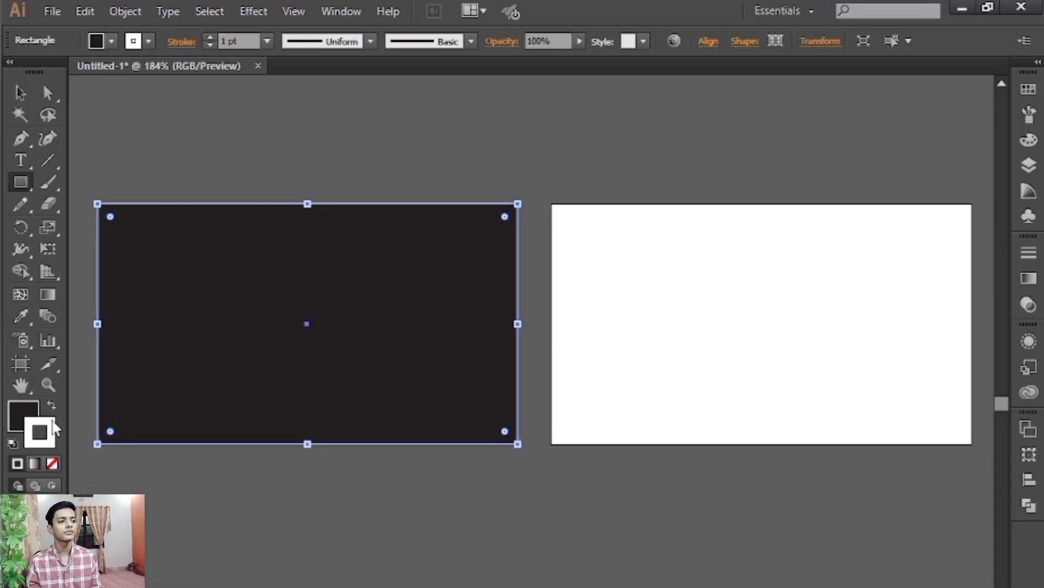
left_click(52, 463)
- Set the card rectangle's fill to the dark maroon 2E1314
left_click(23, 416)
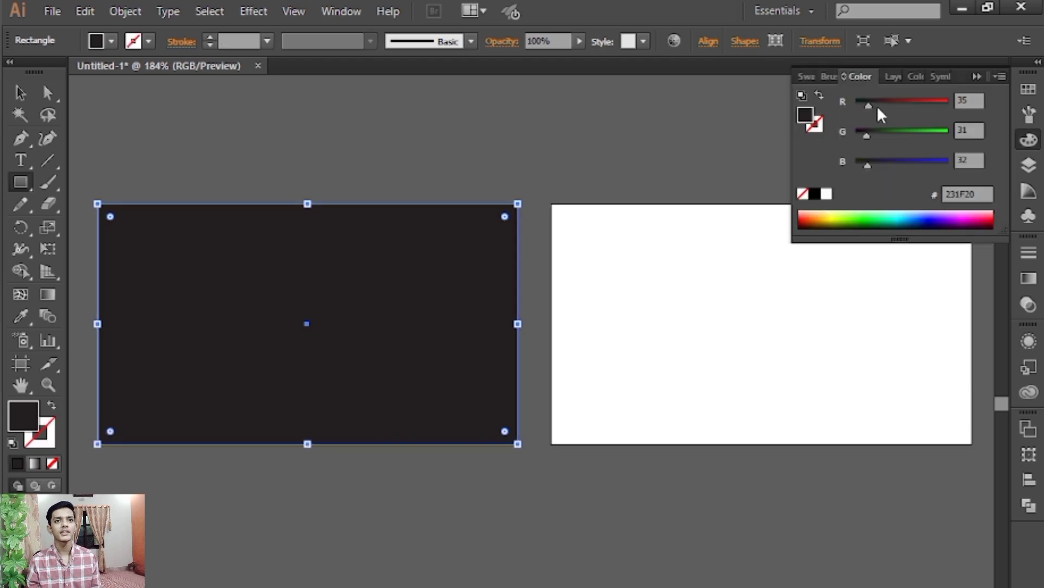
left_click_drag(877, 106, 874, 107)
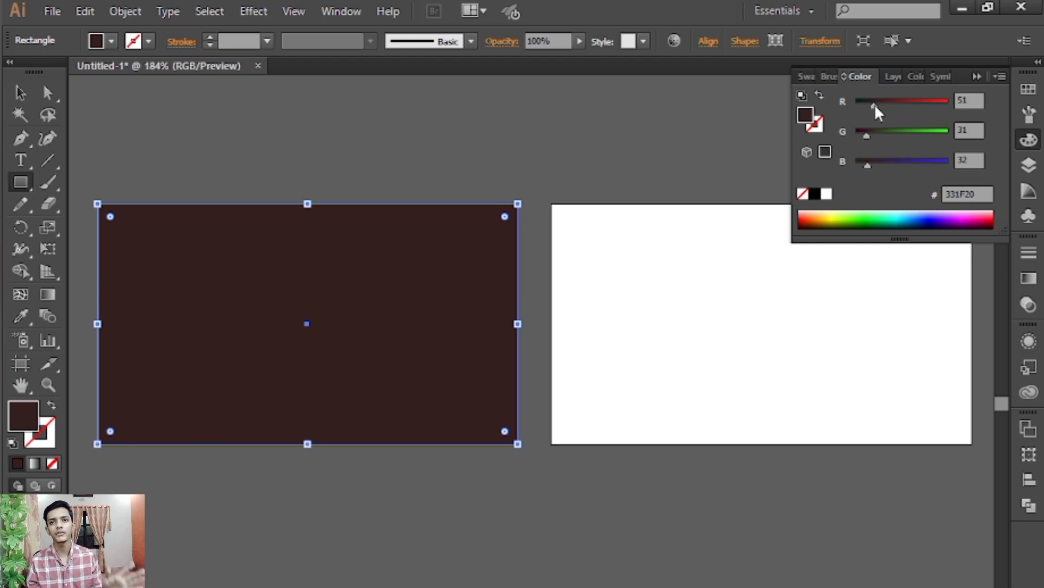
left_click_drag(875, 106, 863, 164)
left_click(977, 77)
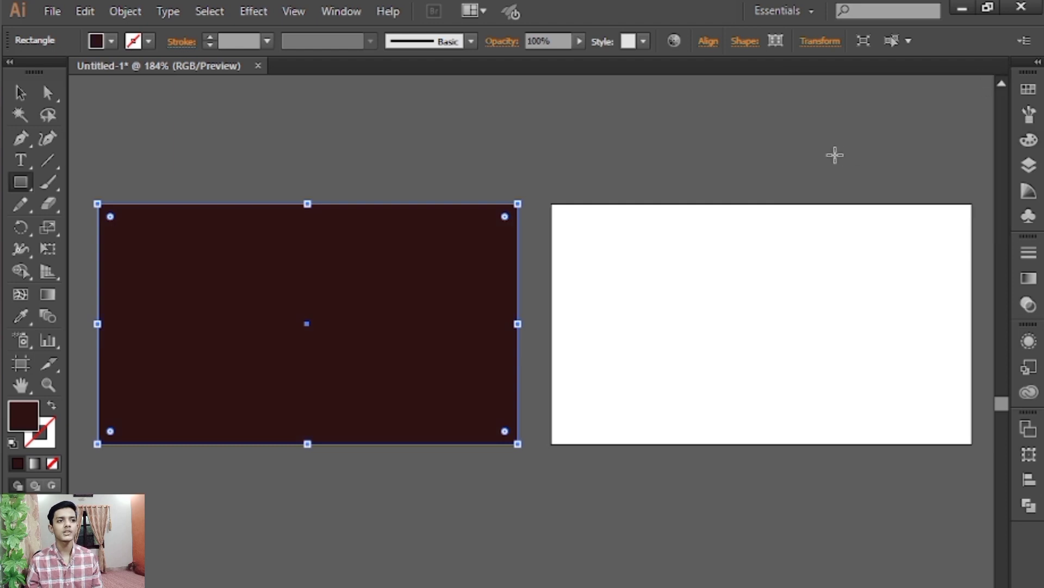
- Draw a square on the empty canvas beside the card and rotate it 45° into a diamond
left_click(760, 215)
left_click(601, 360)
left_click_drag(628, 336, 737, 259)
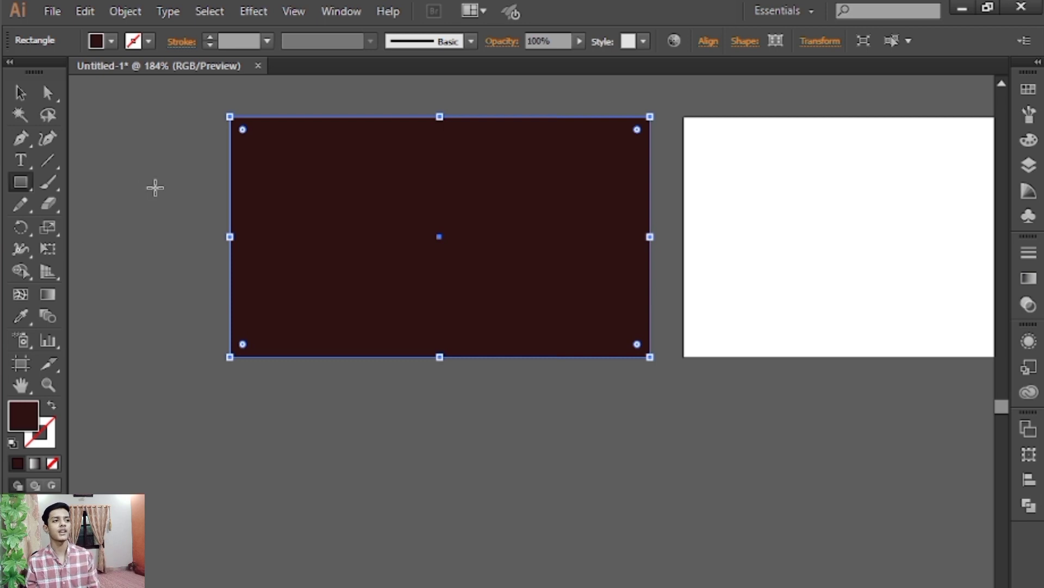
left_click_drag(158, 179, 436, 169)
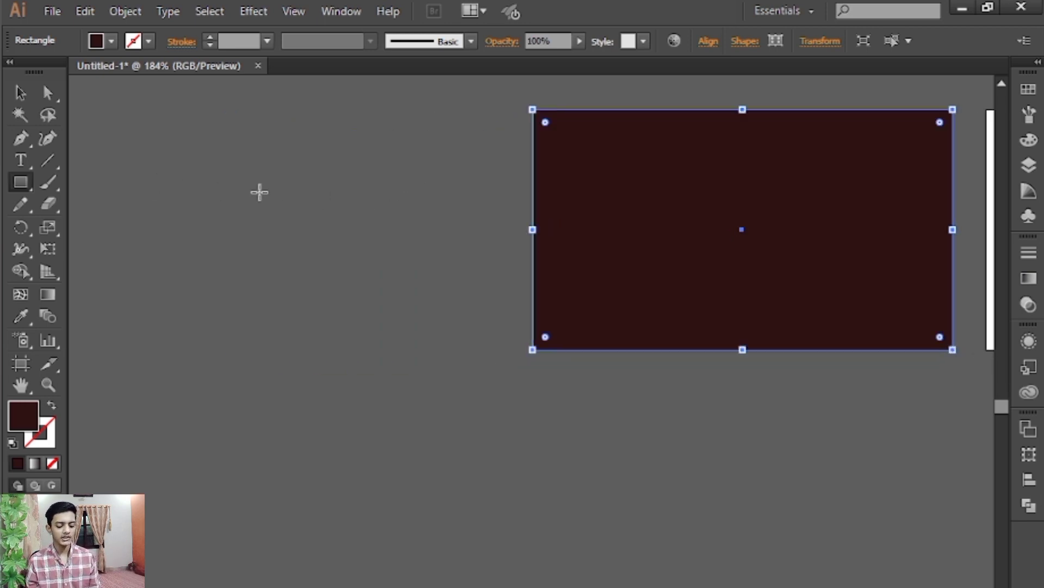
left_click_drag(259, 208, 331, 290)
left_click(21, 94)
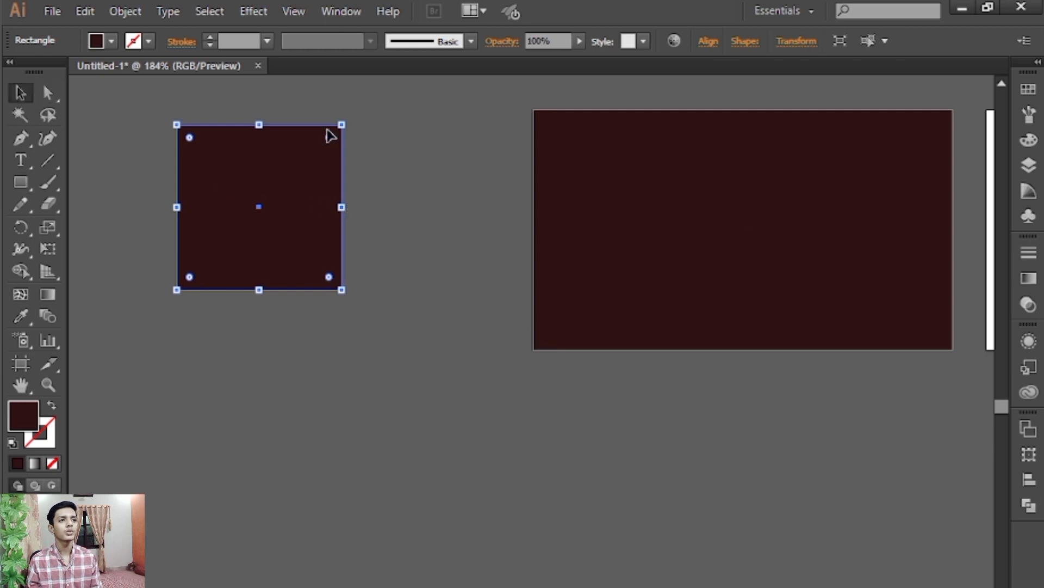
left_click_drag(350, 119, 390, 196)
- Place the diamond over the card's left edge, vertically centred, and enlarge it proportionally until it extends above and below the card
left_click_drag(281, 240, 589, 238)
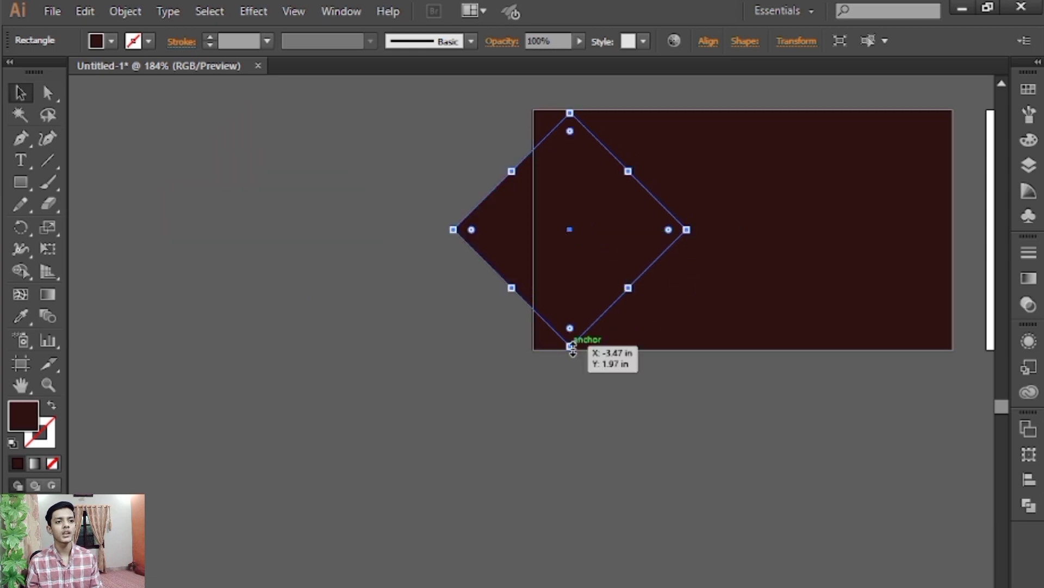
left_click_drag(569, 346, 690, 530)
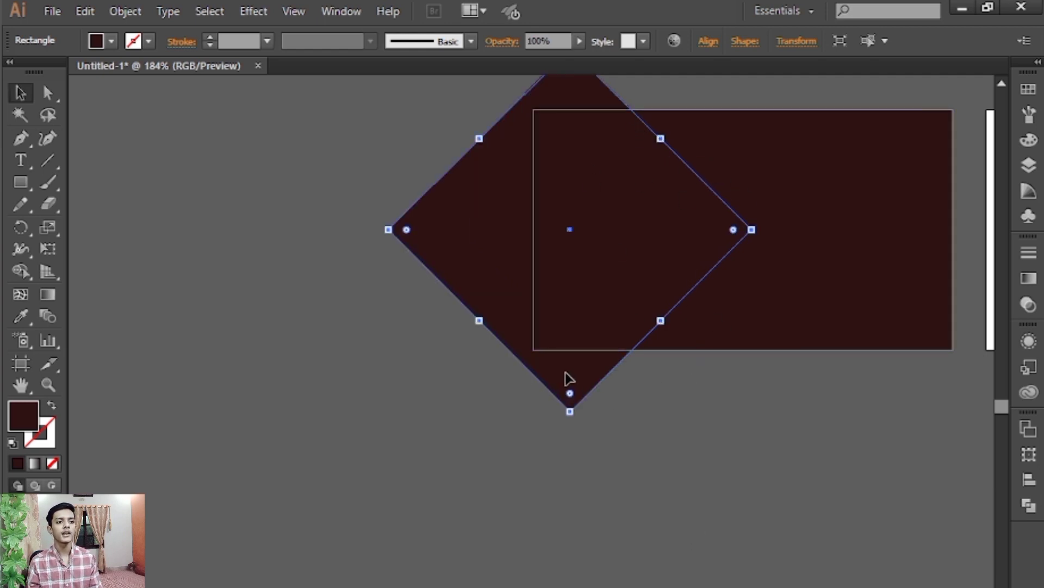
scroll(550, 315, "up", 2)
left_click_drag(550, 315, 494, 312)
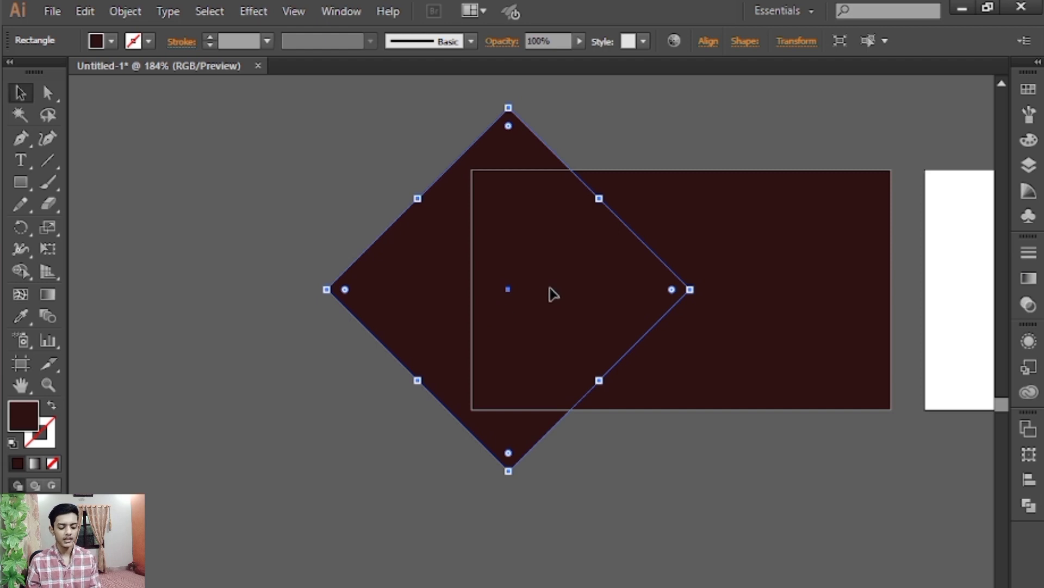
scroll(550, 294, "down", 1)
scroll(550, 287, "down", 2)
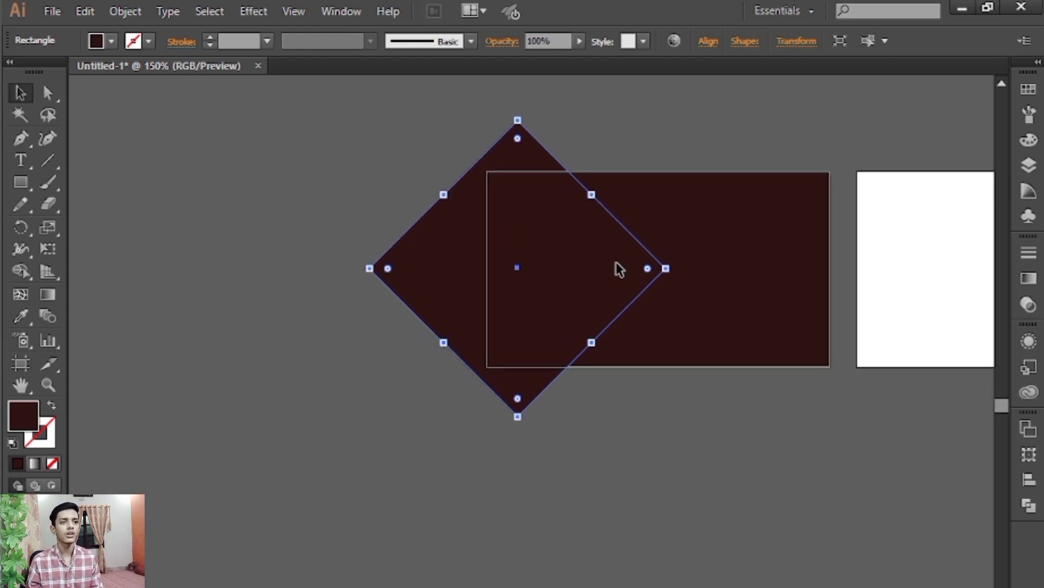
- Duplicate the diamond slightly to its left and remove the copy and the overlap with Shape Builder, leaving a right-pointing chevron
left_click_drag(619, 269, 585, 268)
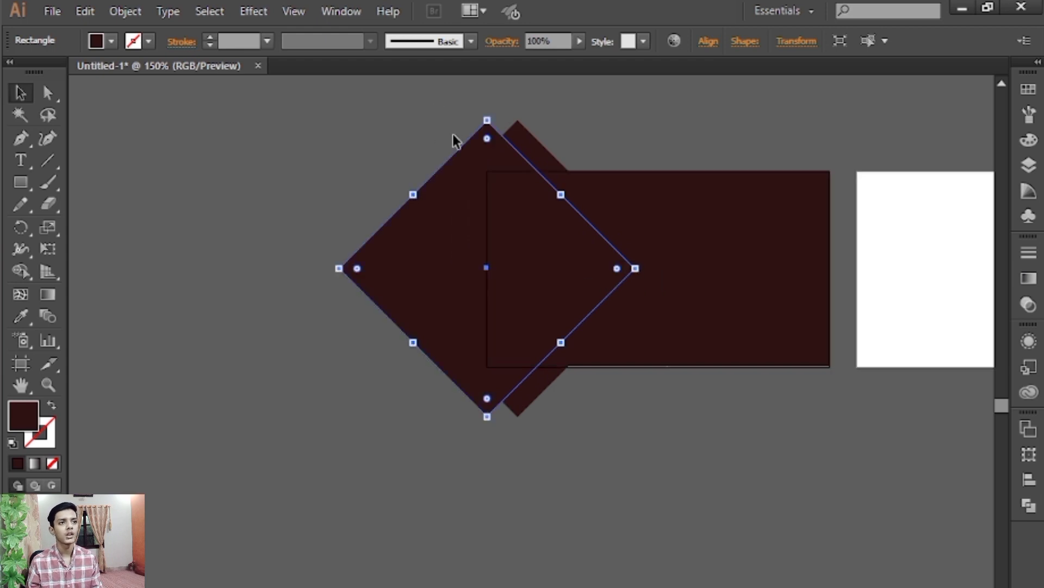
key("ctrl+shift+b")
left_click_drag(478, 154, 478, 154)
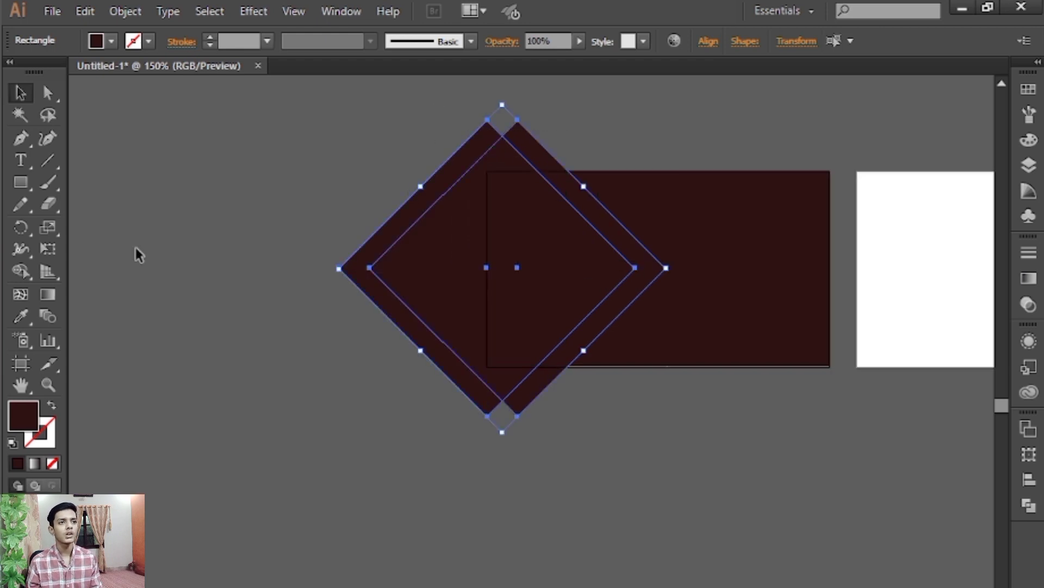
left_click(25, 272)
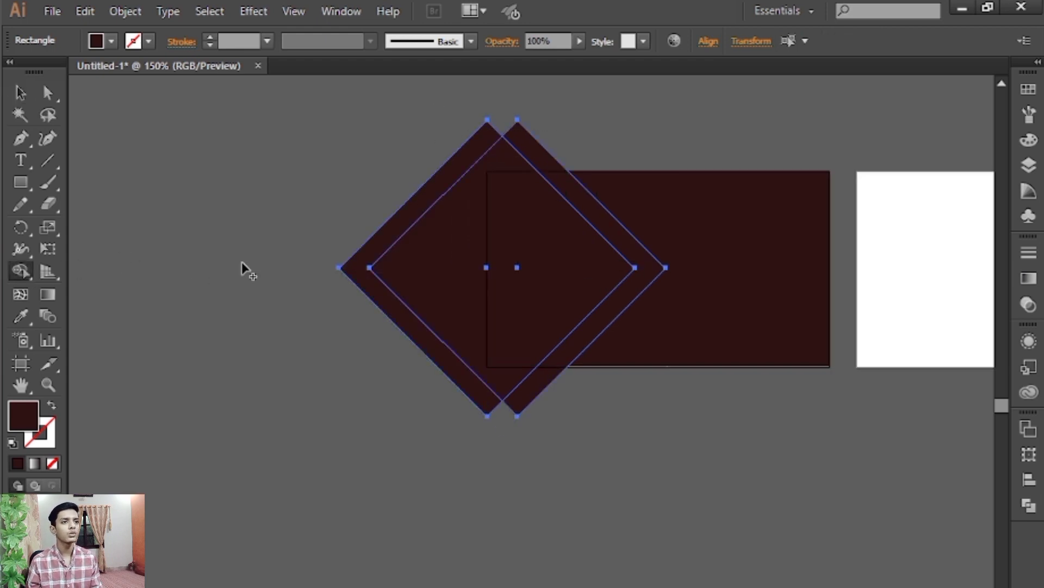
left_click(468, 167, "alt")
left_click(472, 212, "alt")
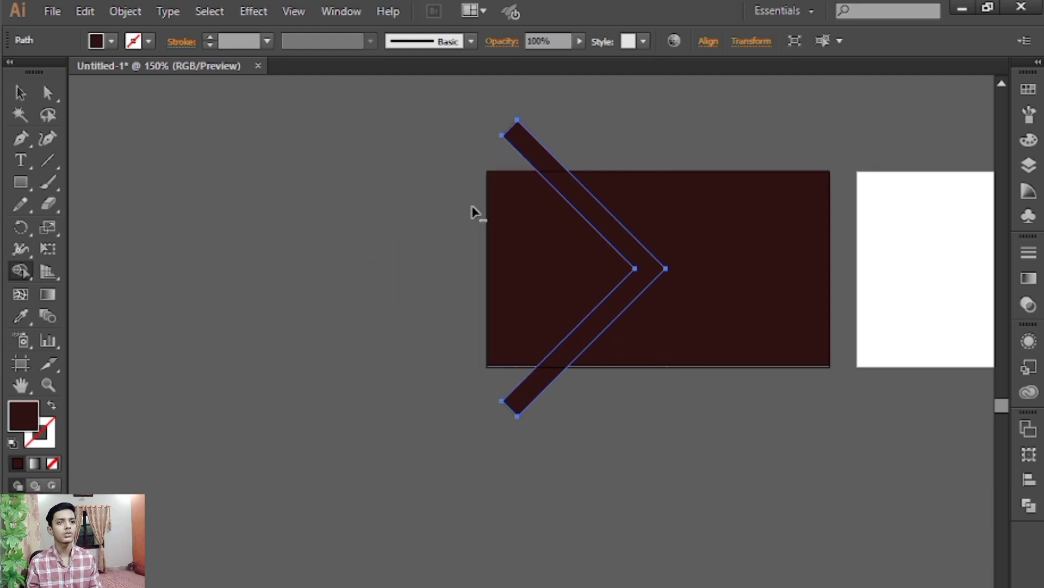
left_click(20, 93)
left_click(381, 207)
- Align the chevron to the horizontal and vertical centre of the card's artboard
left_click_drag(620, 228, 593, 222)
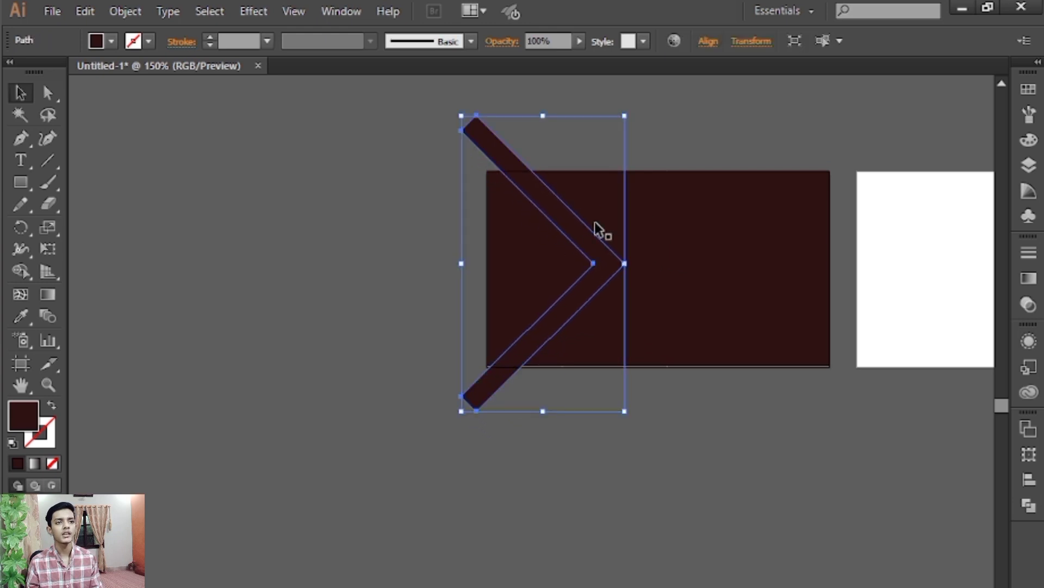
left_click(708, 42)
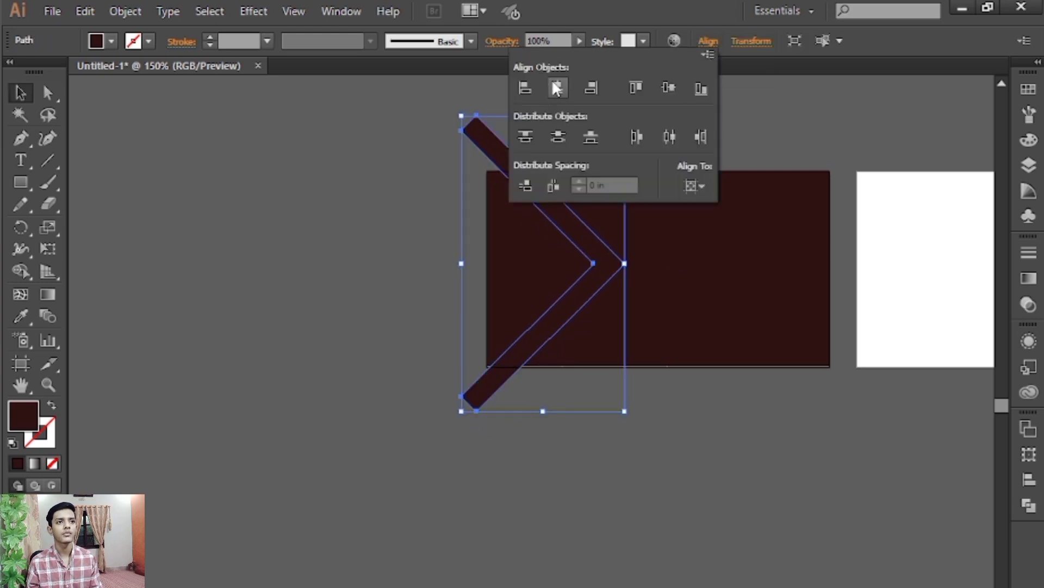
left_click(556, 88)
left_click(668, 87)
left_click(379, 162)
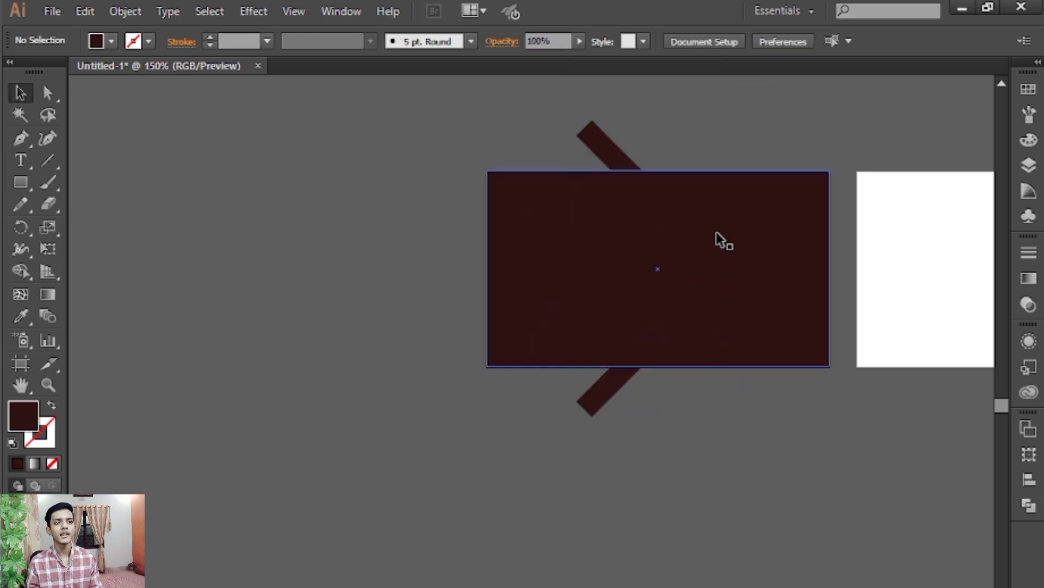
- Fill the chevron with the golden colour D39D32
left_click(717, 252)
left_click(1030, 91)
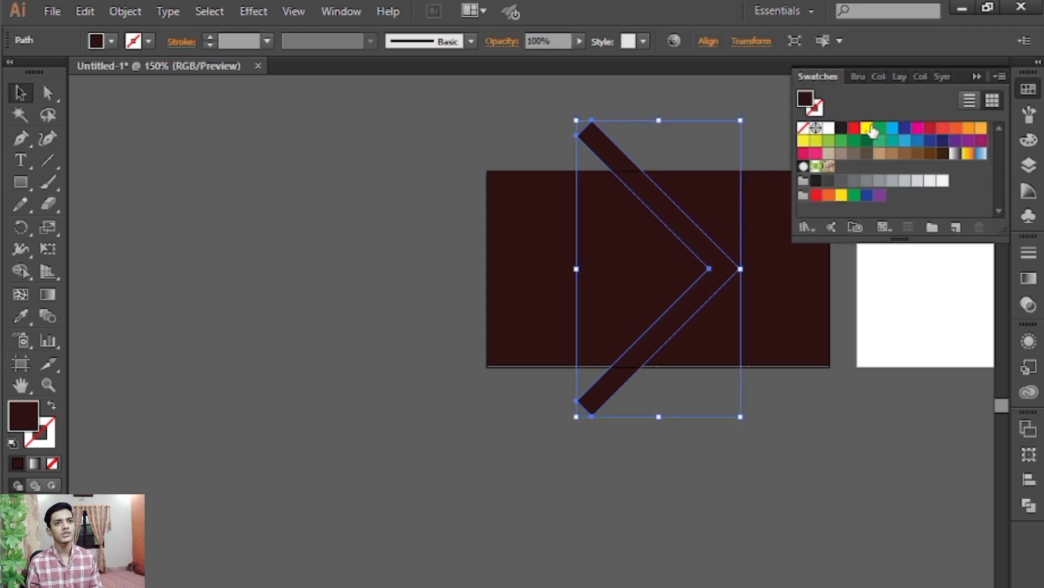
left_click(867, 127)
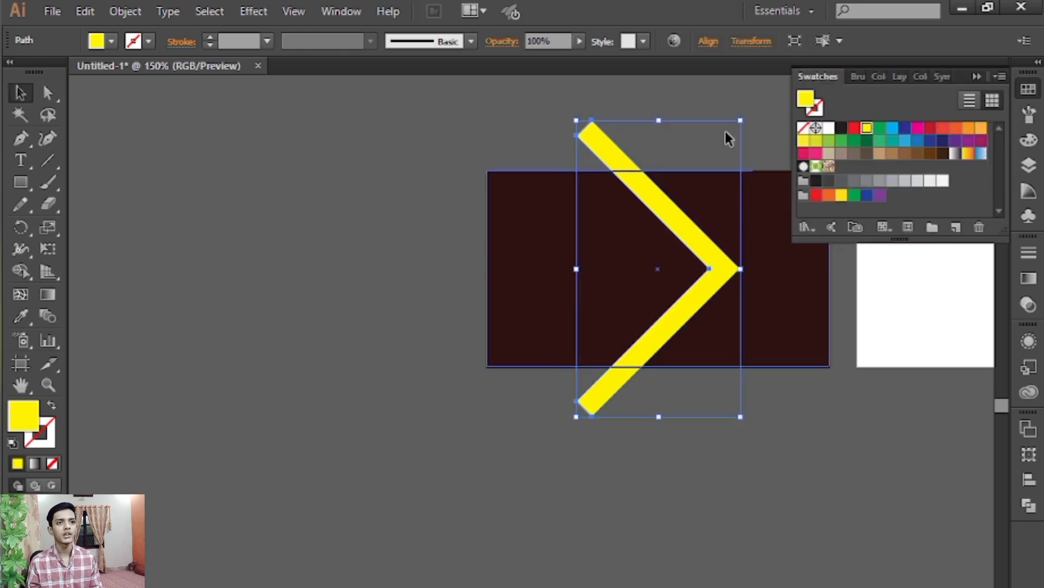
left_click(1029, 139)
left_click(905, 133)
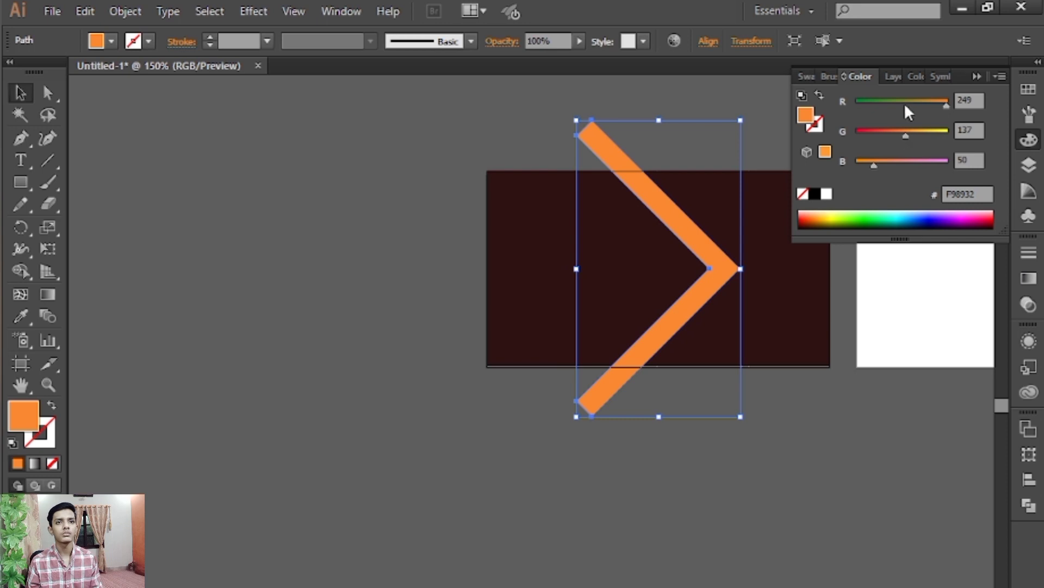
left_click(932, 102)
left_click(912, 133)
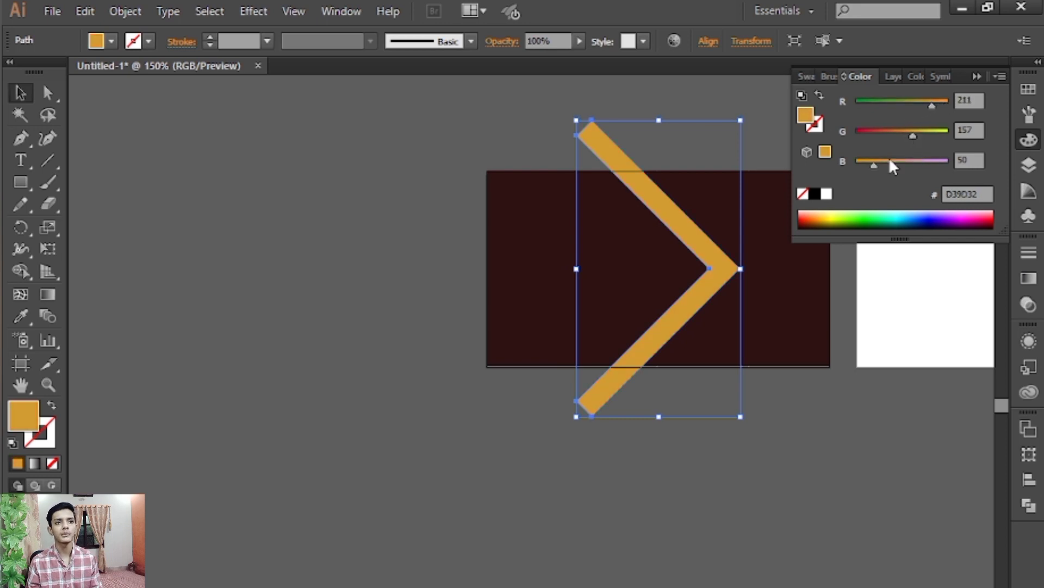
left_click(768, 113)
- Darken the card background by changing its fill to the near-black 1A1314
left_click(768, 273)
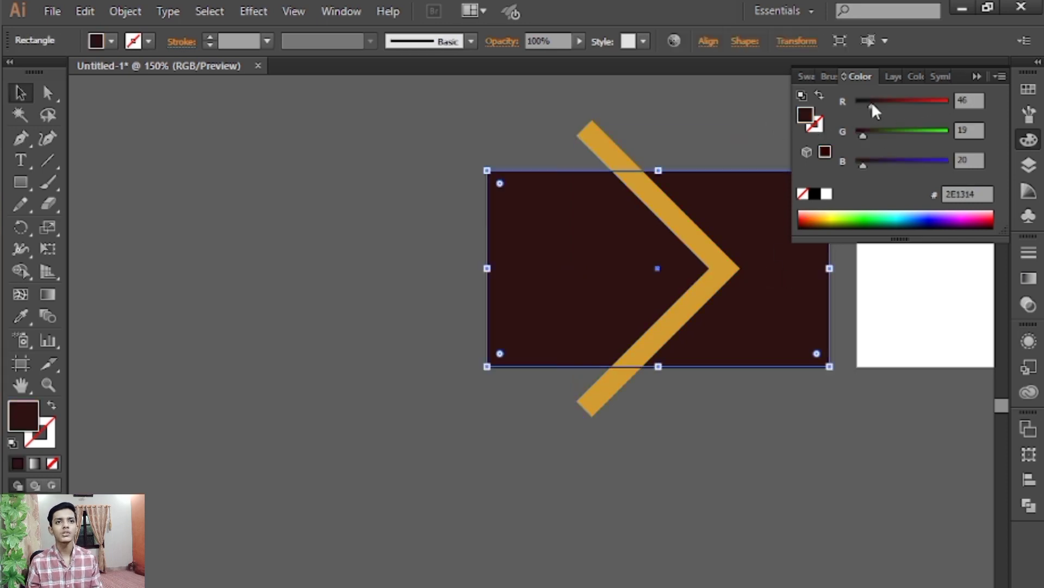
left_click_drag(872, 103, 866, 109)
left_click(778, 103)
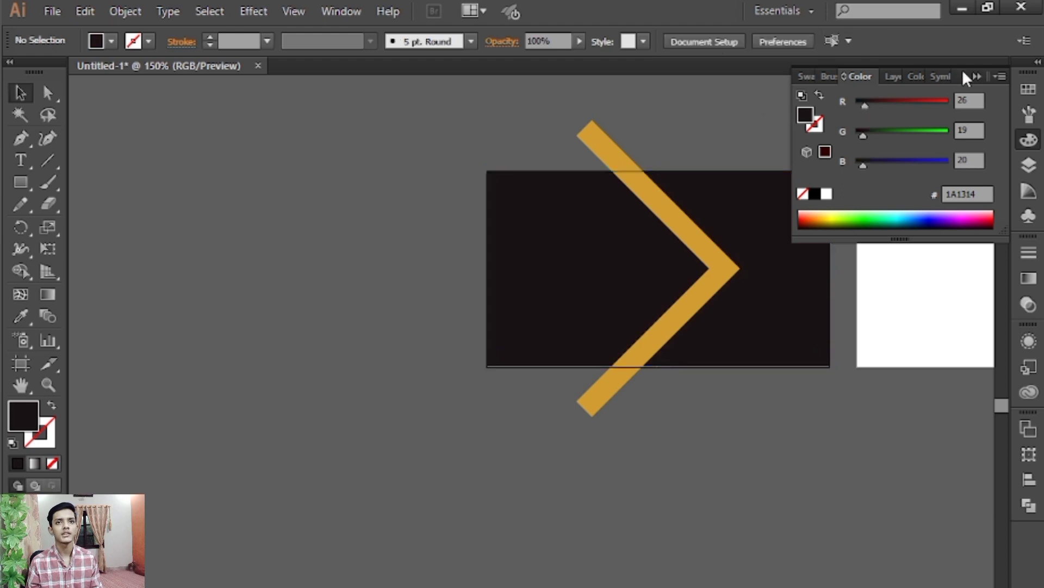
left_click(977, 77)
- Move the gold chevron to the card's left edge and scale it down so its ends extend only slightly past the card
left_click_drag(681, 219, 722, 213)
left_click_drag(722, 218, 651, 229)
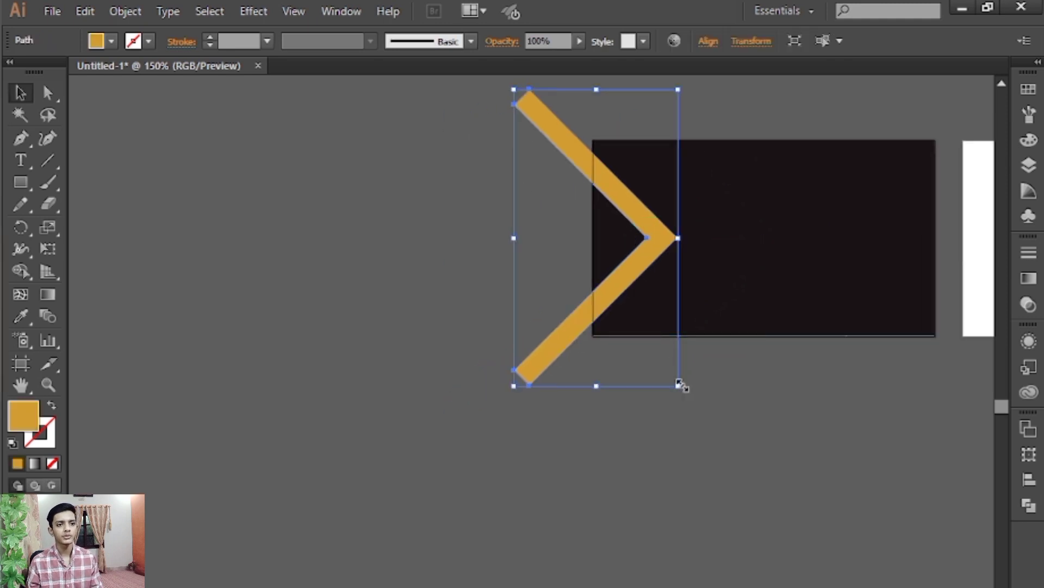
left_click_drag(679, 383, 664, 375)
left_click_drag(662, 359, 679, 389)
left_click_drag(661, 275, 691, 274)
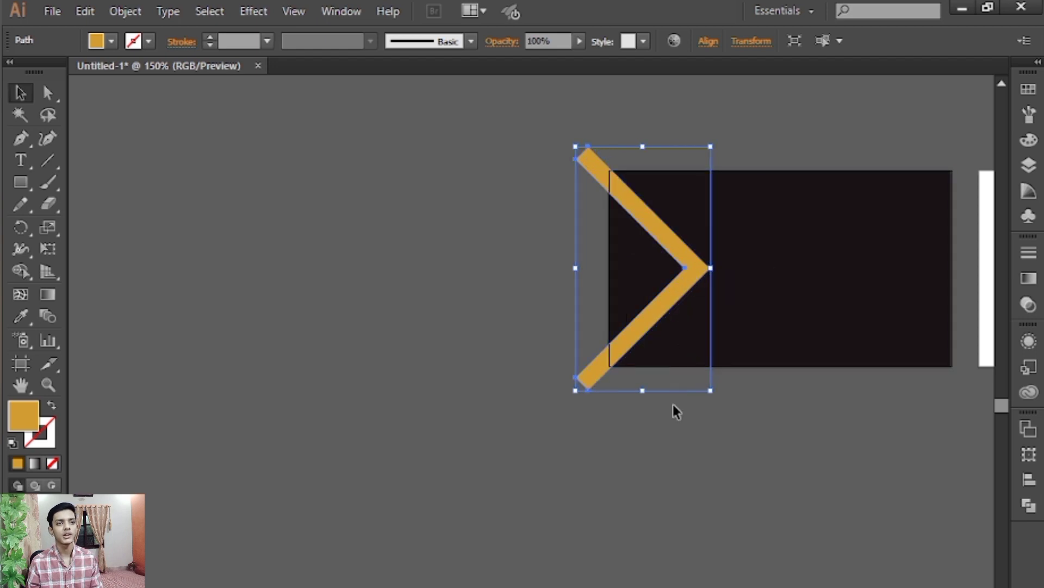
left_click(713, 402)
left_click_drag(728, 398, 678, 390)
- Trim the chevron ends that stick out beyond the card's left edge using Shape Builder on both shapes
left_click(634, 262)
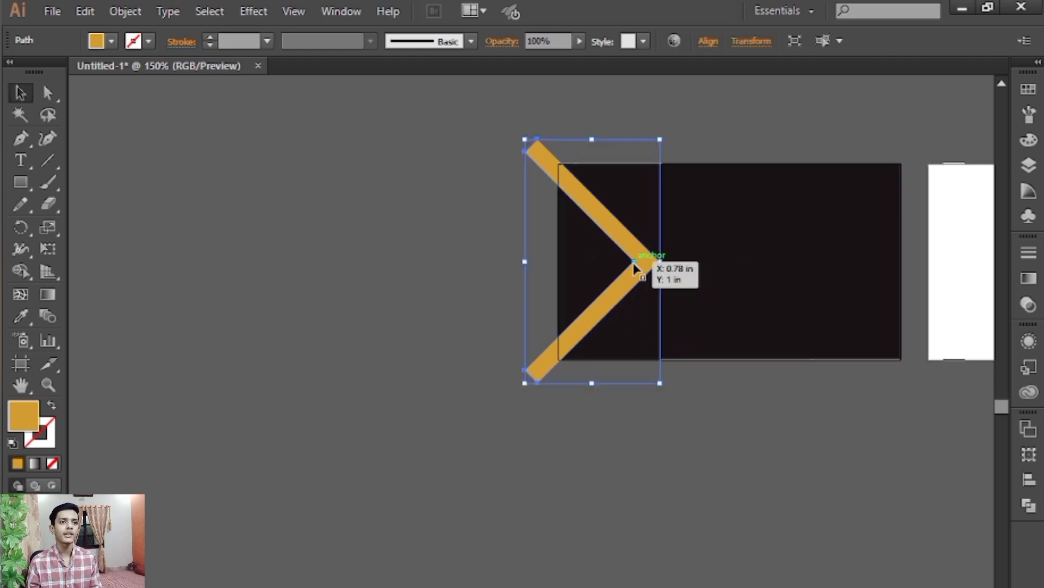
left_click(710, 243, "shift")
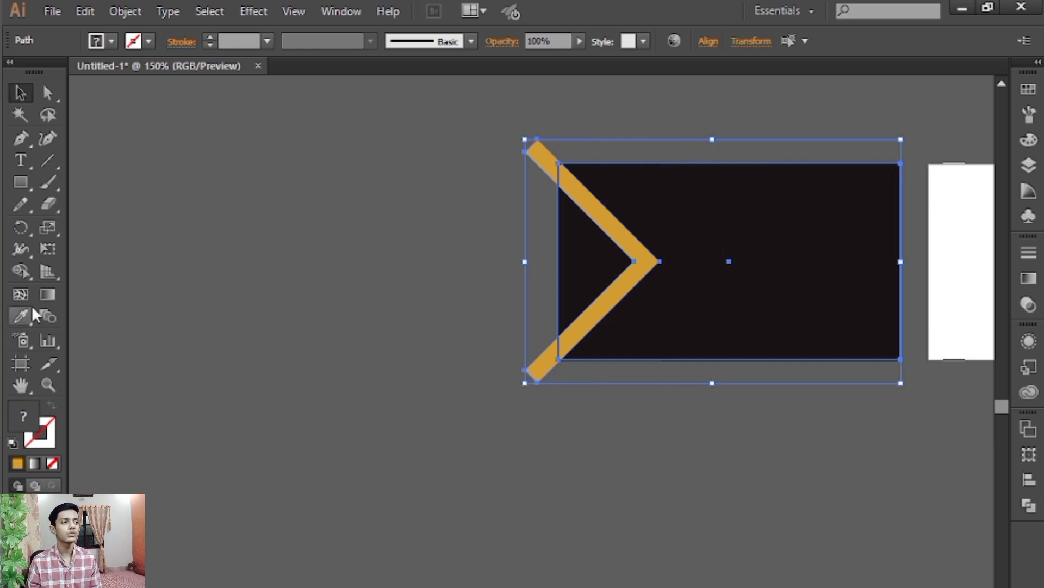
left_click(21, 271)
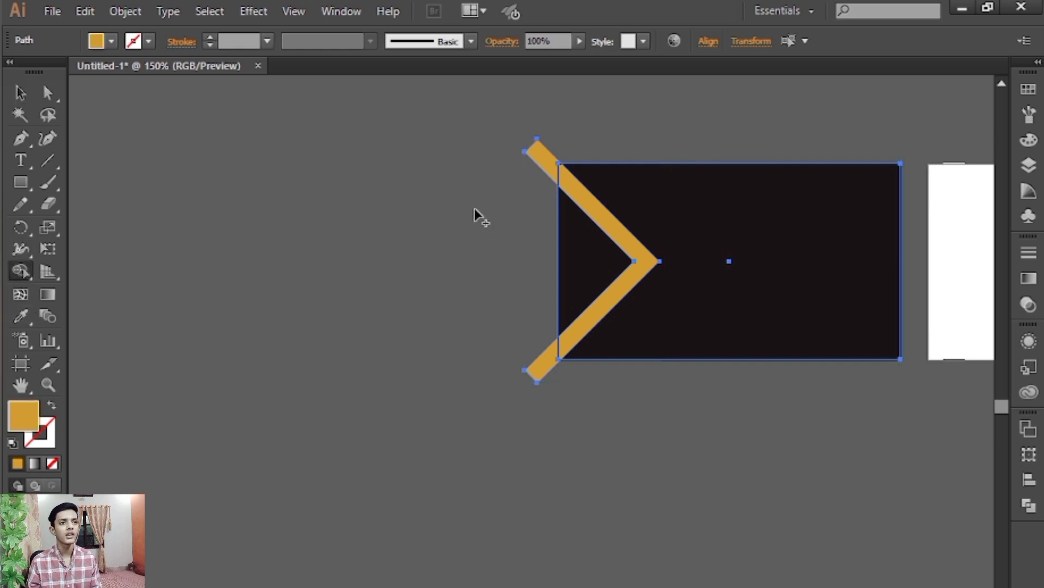
left_click(547, 164, "alt")
left_click(549, 361, "alt")
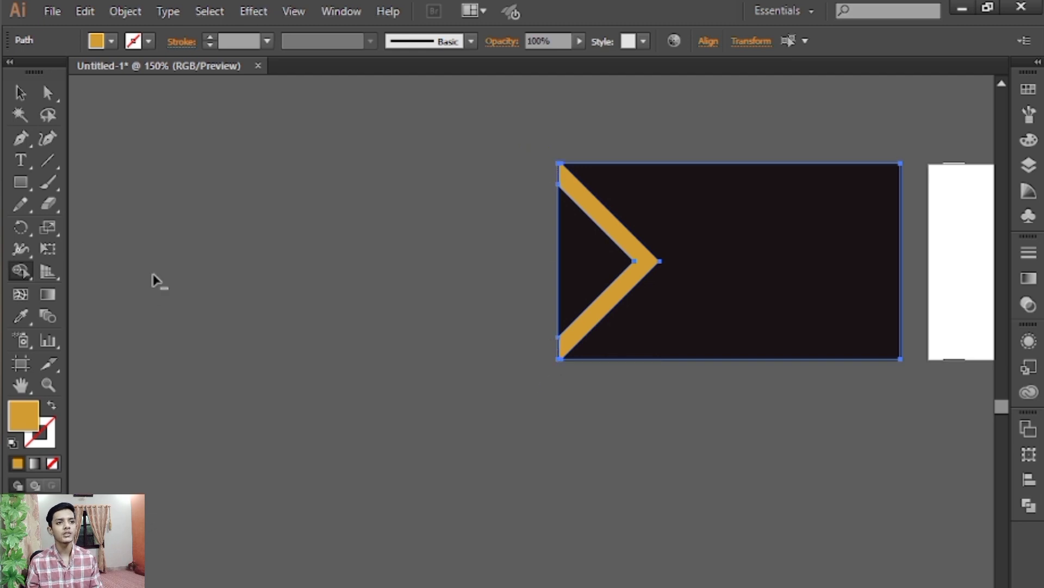
left_click(20, 92)
left_click(327, 204)
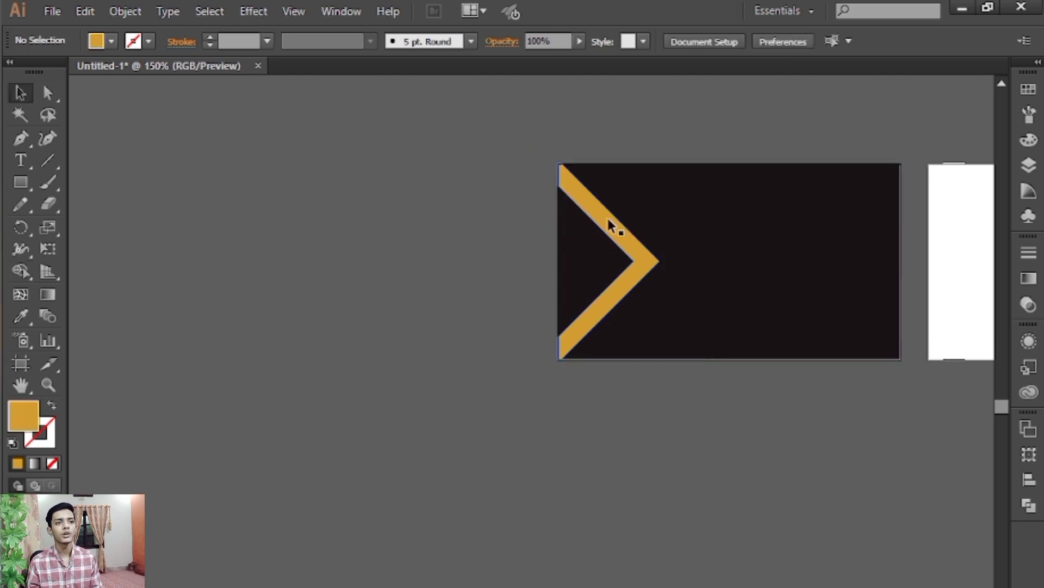
- Duplicate the trimmed gold chevron to the right, keeping it at the same height with a narrow gap between them
left_click(622, 240)
key("space")
left_click_drag(494, 290, 430, 289)
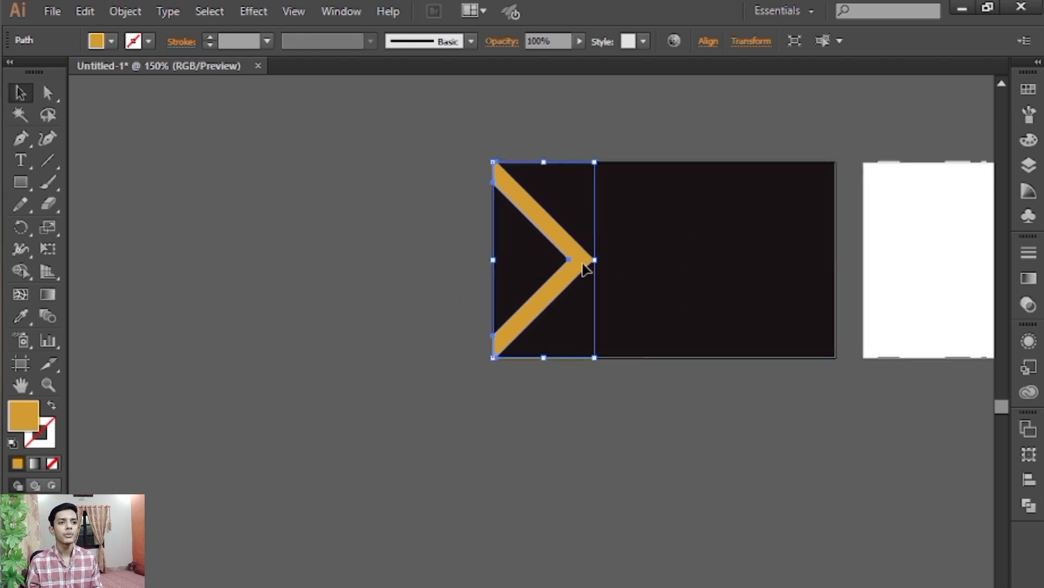
left_click_drag(583, 263, 648, 265)
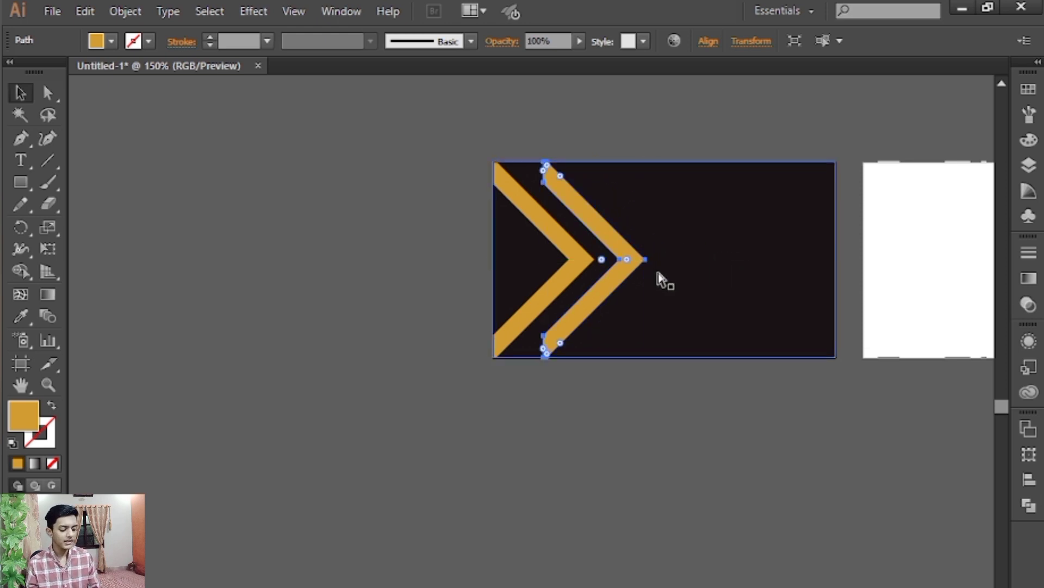
- Repeat the last duplication to add a third gold chevron with the same spacing
key("ctrl+d")
left_click(651, 392)
left_click_drag(634, 398, 661, 401)
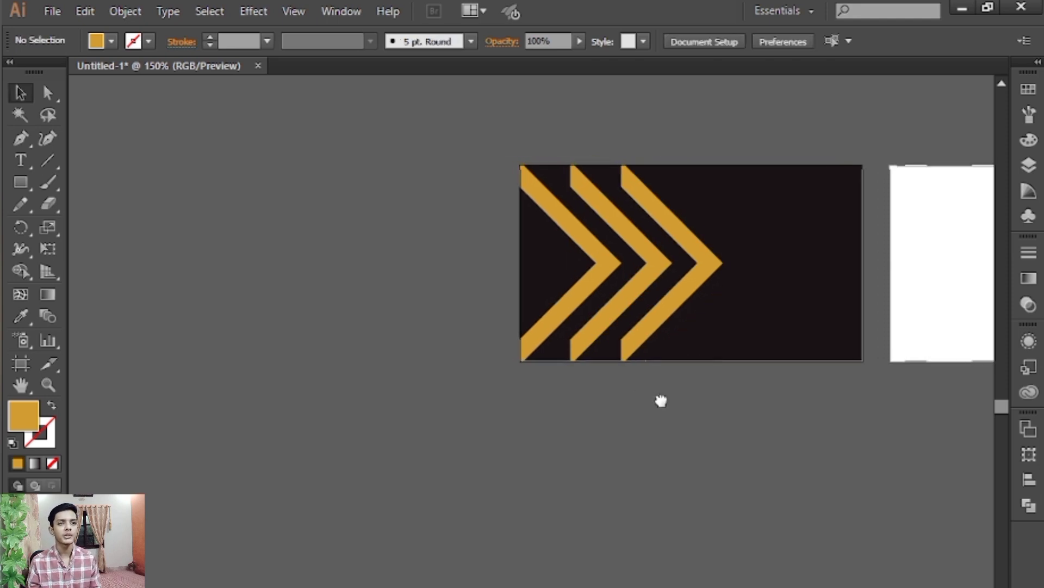
- Select the second and third chevrons and scale them up proportionally from the centre so their ends extend past the card
left_click(645, 266)
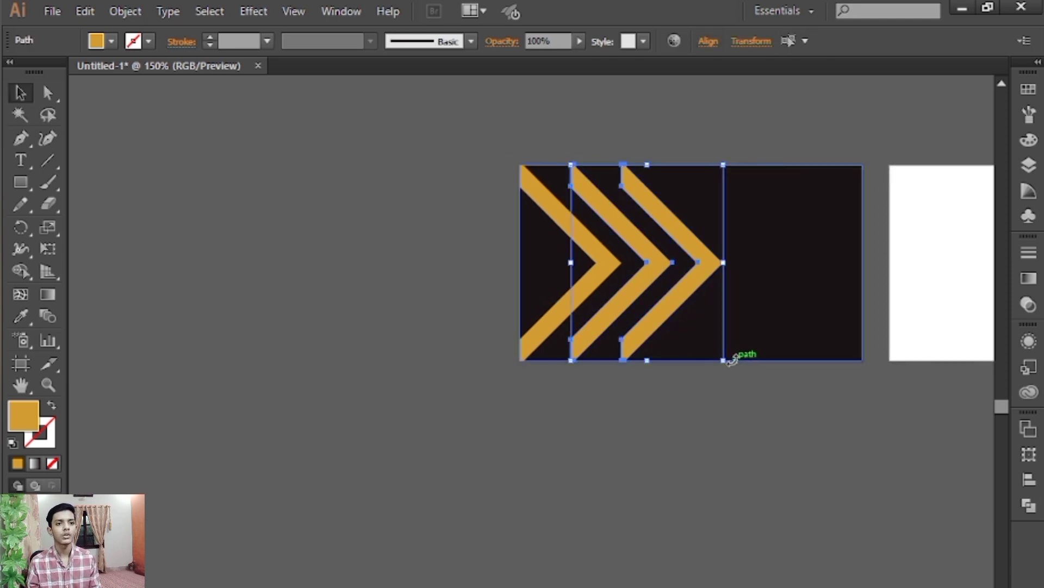
left_click_drag(723, 360, 737, 469)
left_click(639, 462)
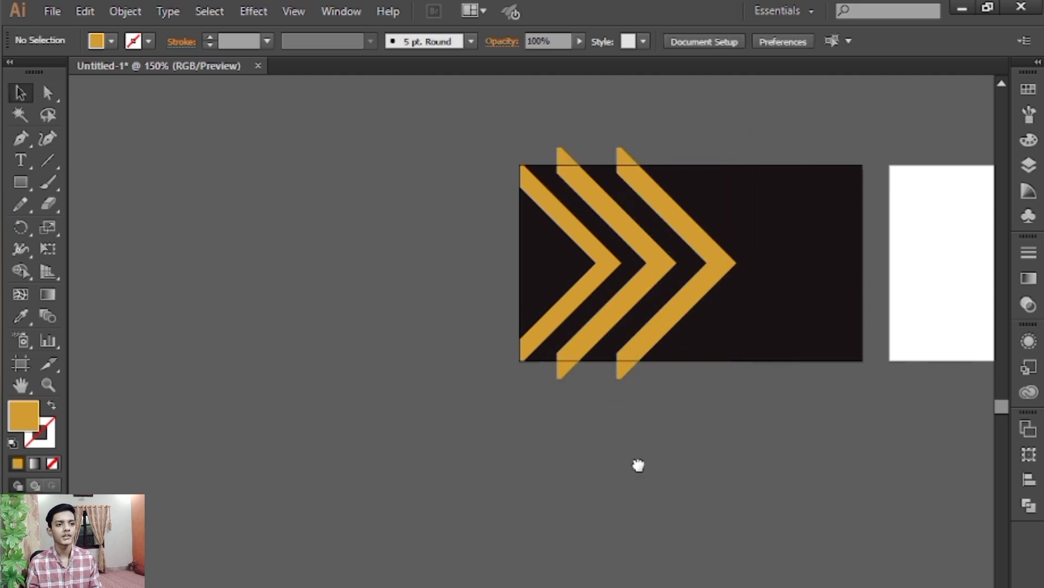
left_click_drag(638, 462, 650, 464)
- Trim the ends of the second and third chevrons that stick out above and below the card with Shape Builder
left_click(751, 222)
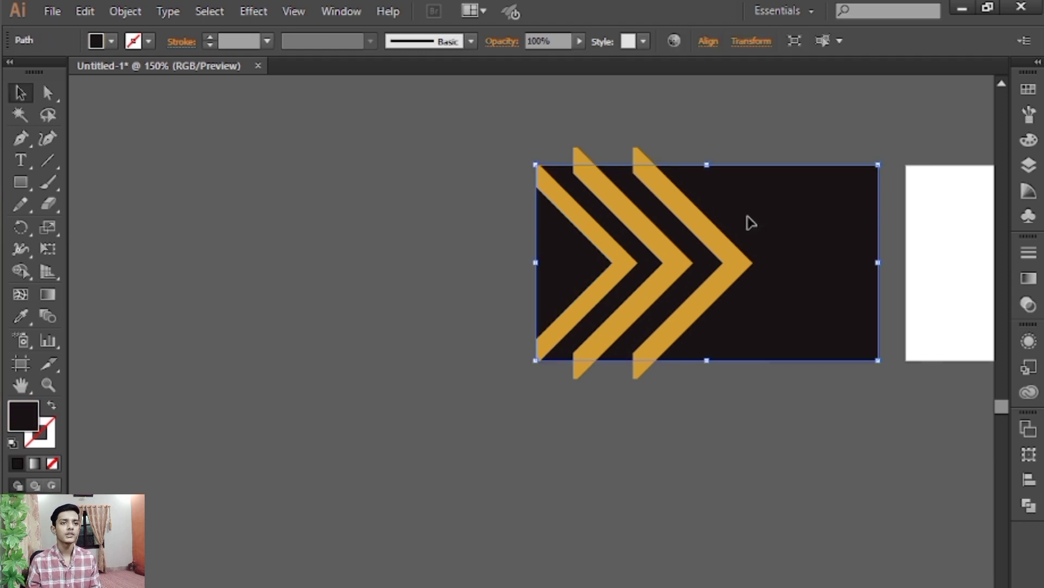
left_click(646, 244, "shift")
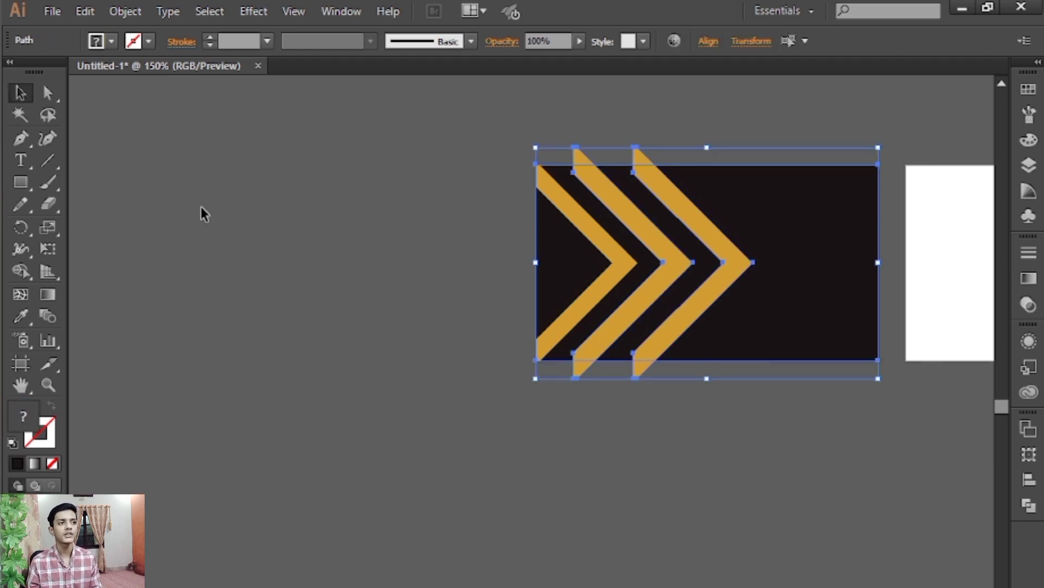
left_click(21, 271)
left_click_drag(546, 150, 686, 153)
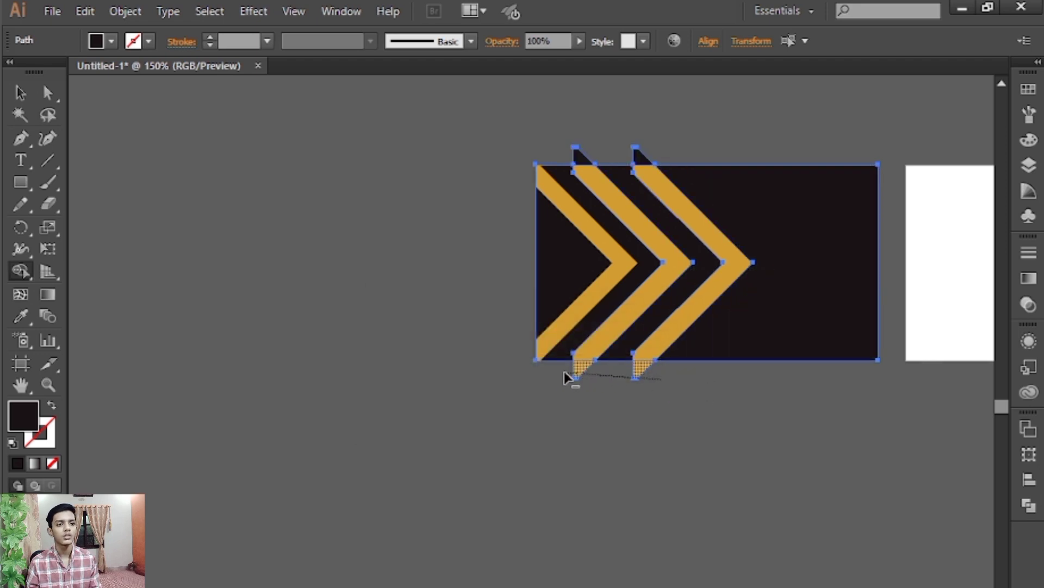
left_click_drag(564, 371, 564, 372)
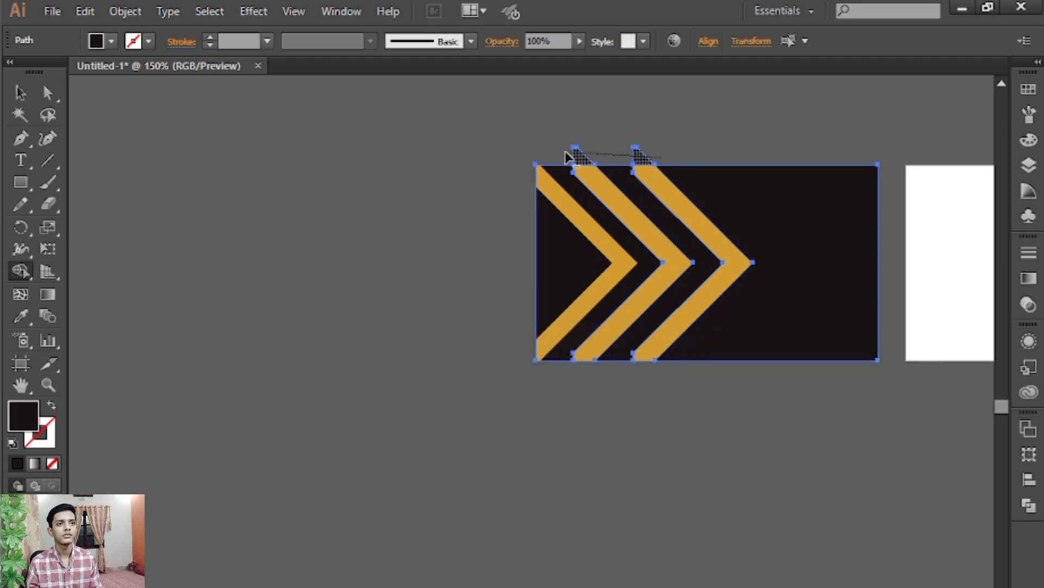
left_click(26, 109)
left_click(420, 208)
left_click_drag(447, 251, 410, 241)
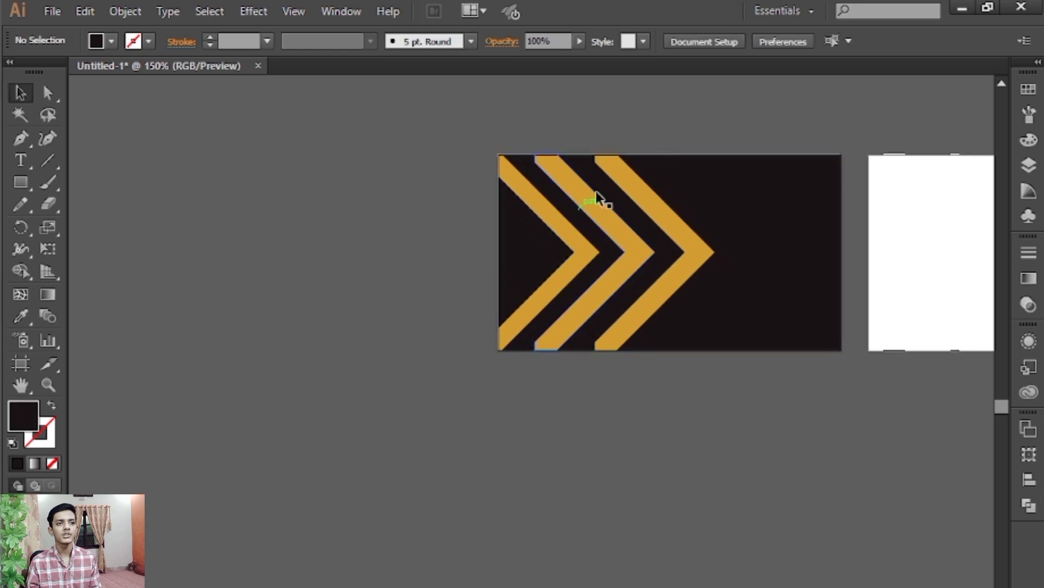
- Give the rightmost chevron a linear gradient fill, undoing a brief switch to another gradient type
left_click(694, 248)
left_click(1038, 277)
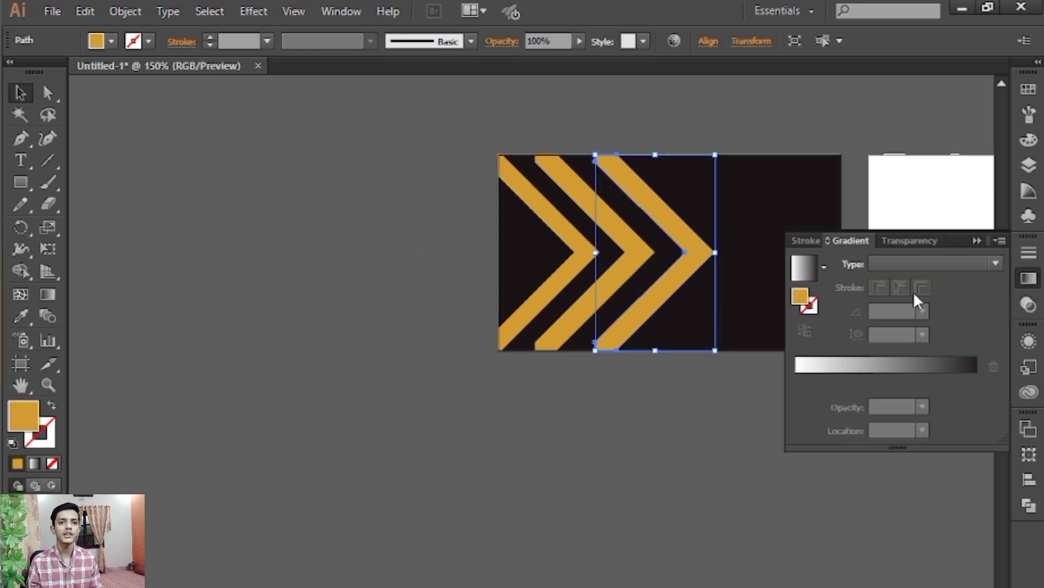
left_click(816, 365)
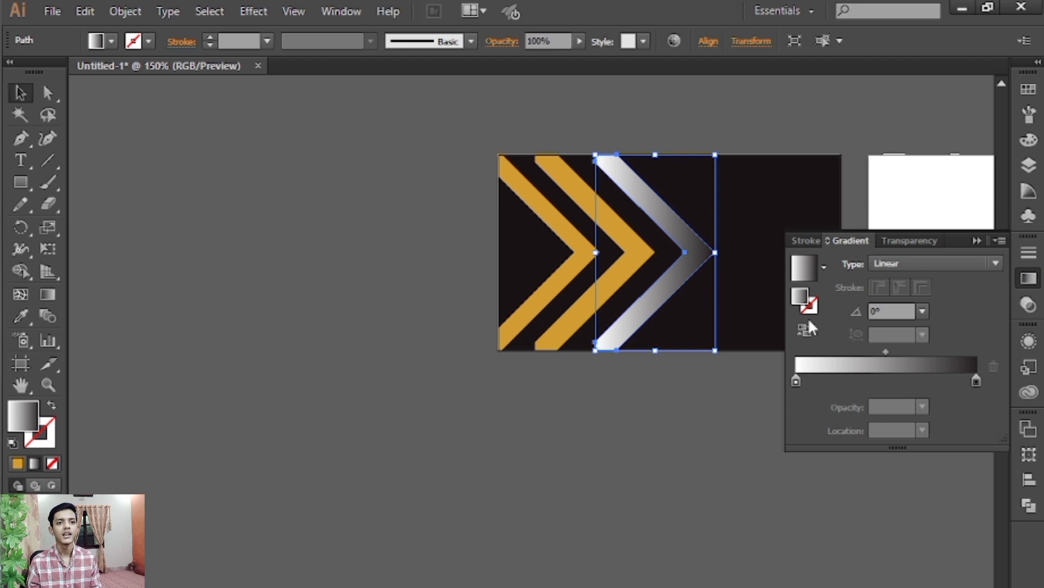
left_click(945, 263)
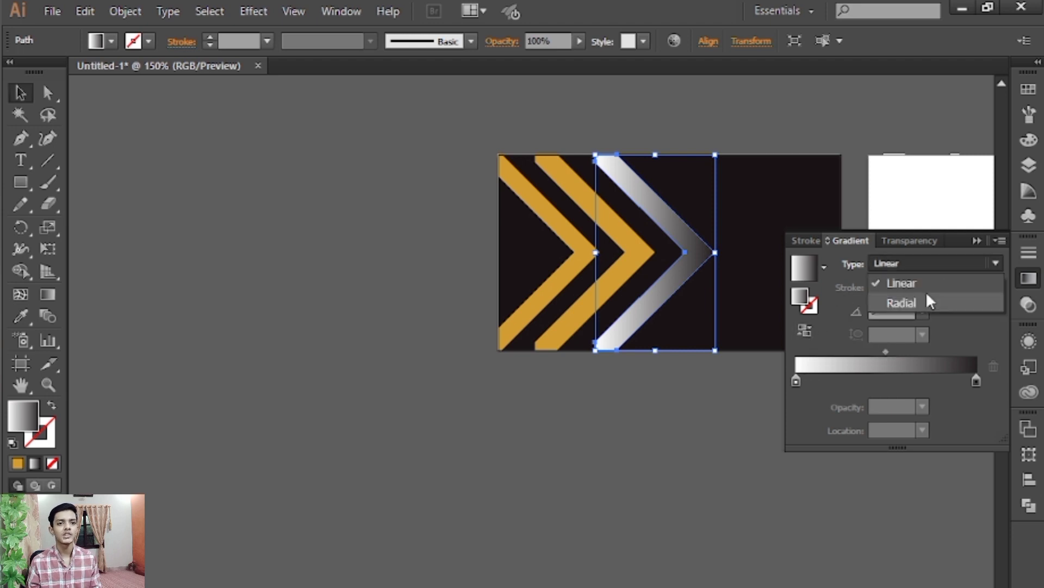
left_click(926, 291)
key("ctrl+z")
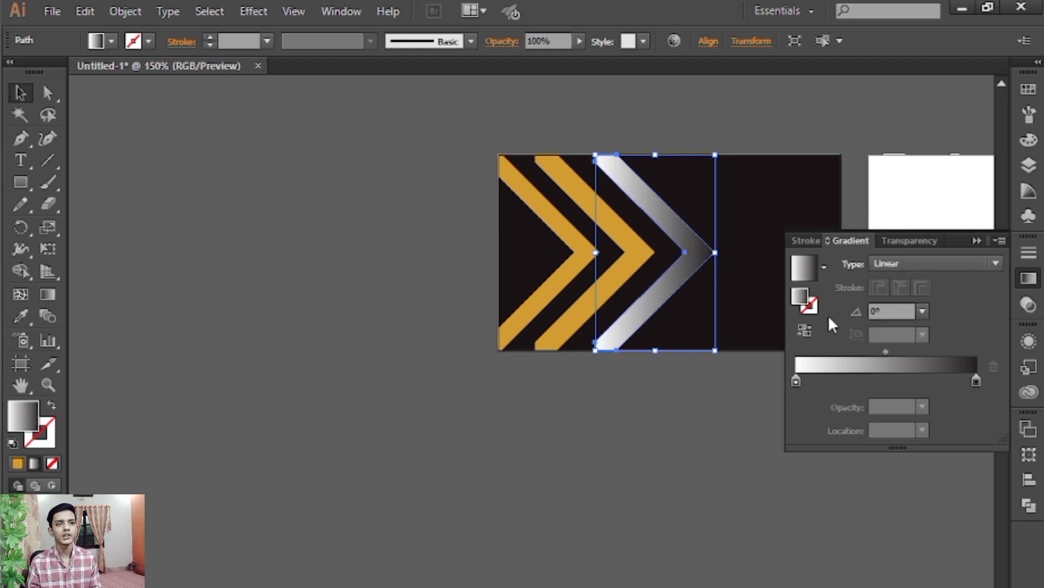
- Set the gradient's start colour to yellow and its end colour to the red swatch C=0 M=90 Y=85 K=0
double_click(795, 381)
left_click(804, 437)
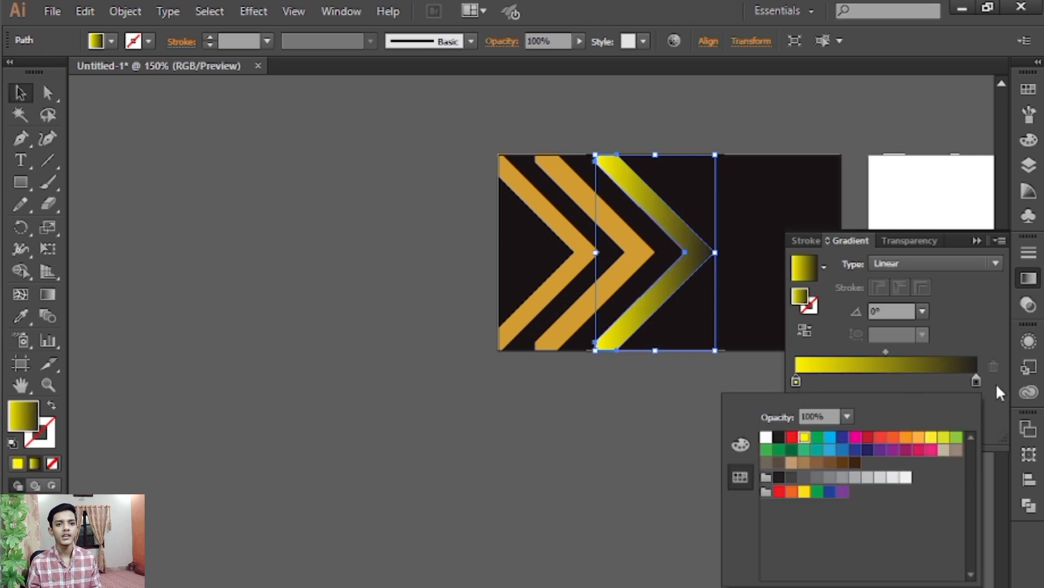
double_click(977, 379)
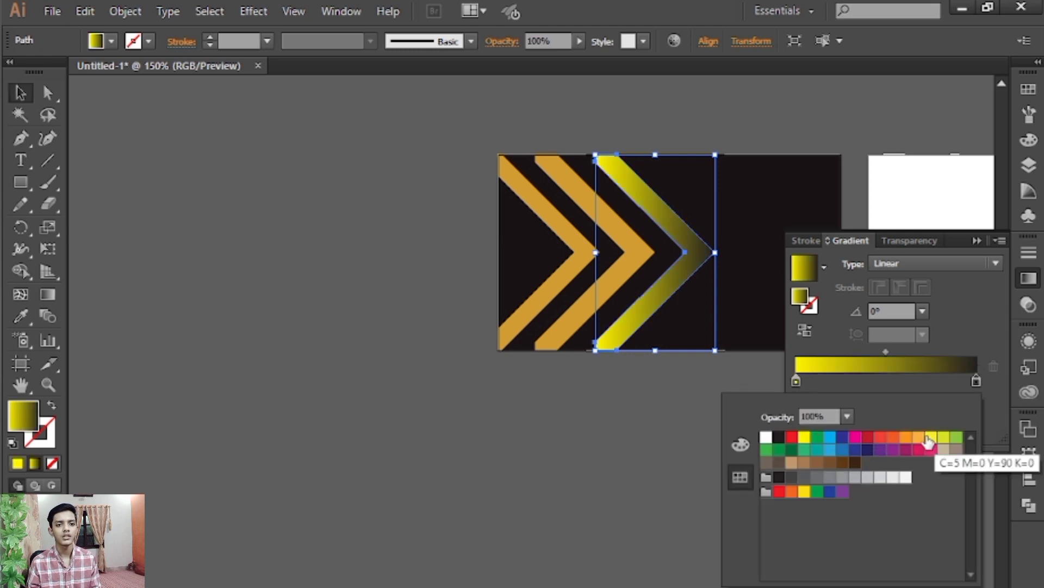
left_click(894, 438)
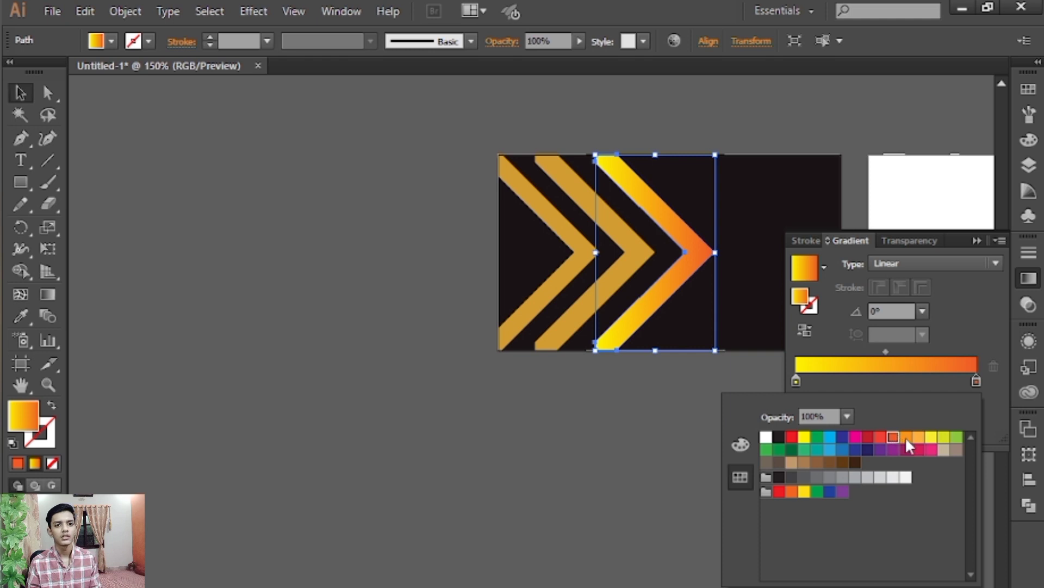
left_click(882, 437)
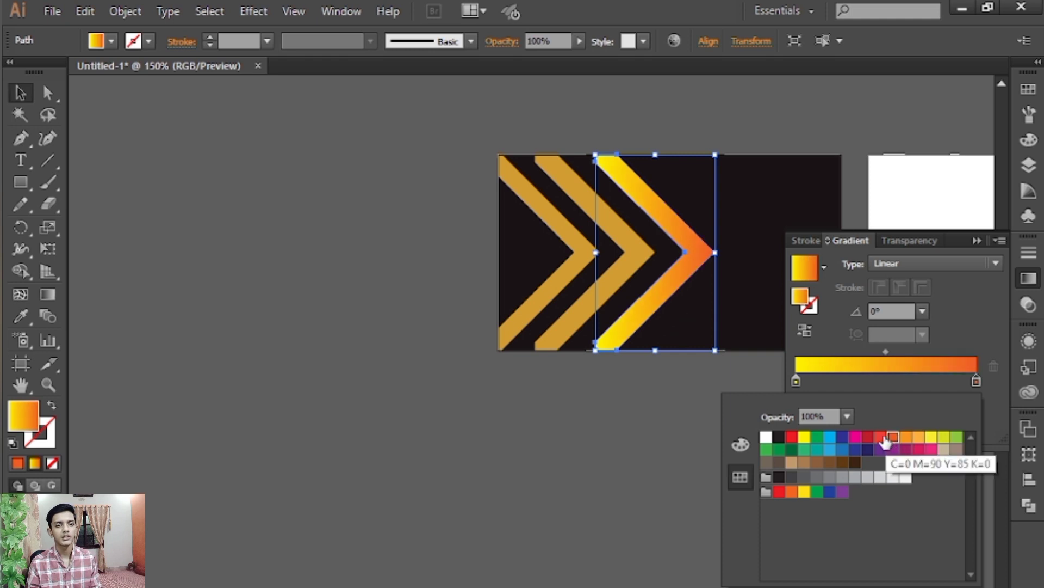
left_click(575, 420)
- Stretch the gradient chevron and the middle chevron vertically from their centres so both extend past the card's upper and lower edges
left_click(689, 243)
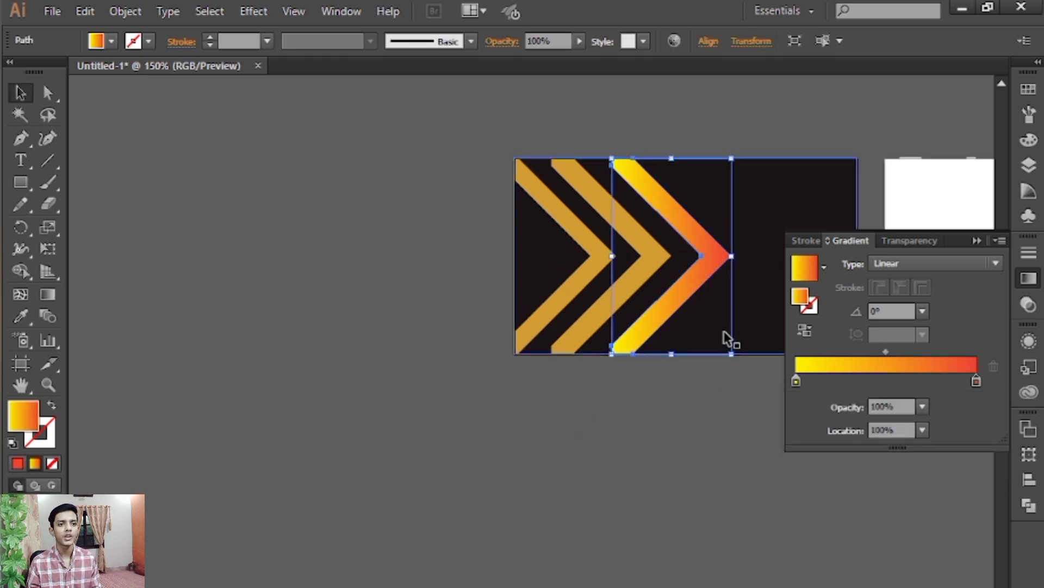
left_click_drag(677, 355, 677, 375)
left_click_drag(587, 401, 610, 405)
left_click(676, 267)
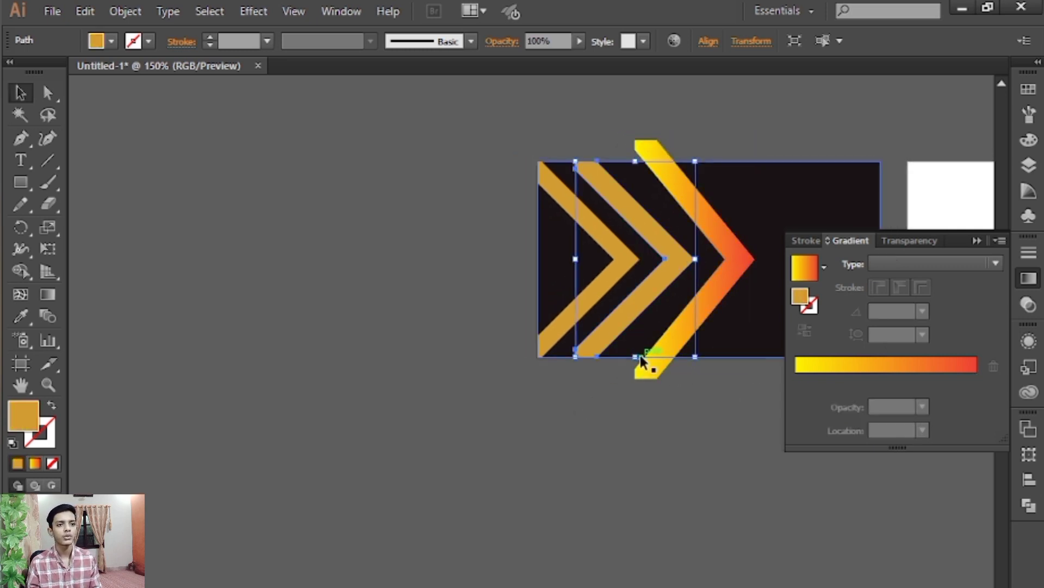
left_click_drag(637, 357, 499, 398)
left_click(587, 431)
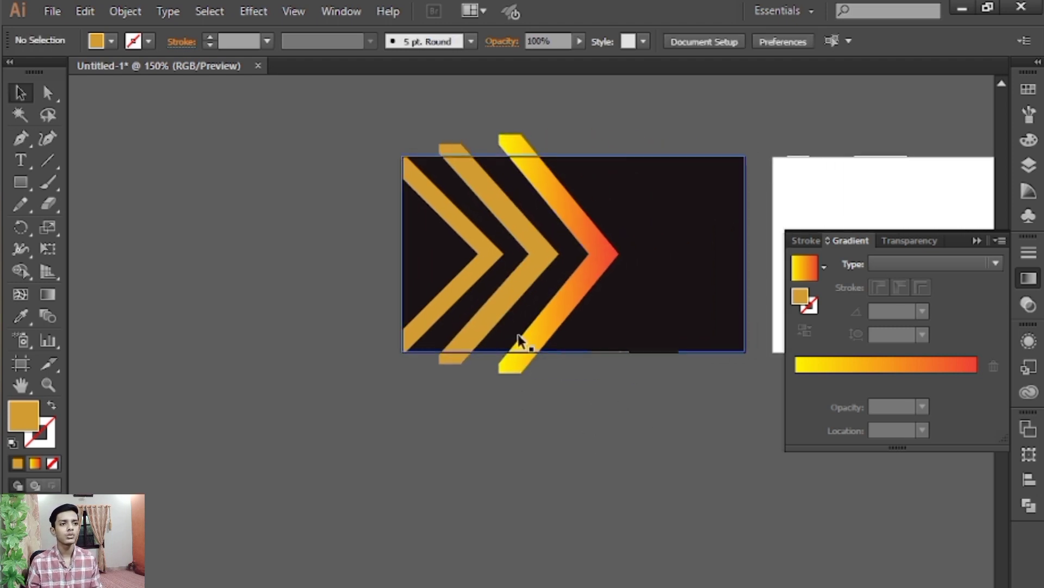
- Remove the parts of the two stretched chevrons outside the card using Shape Builder with the card background selected too
left_click(641, 251)
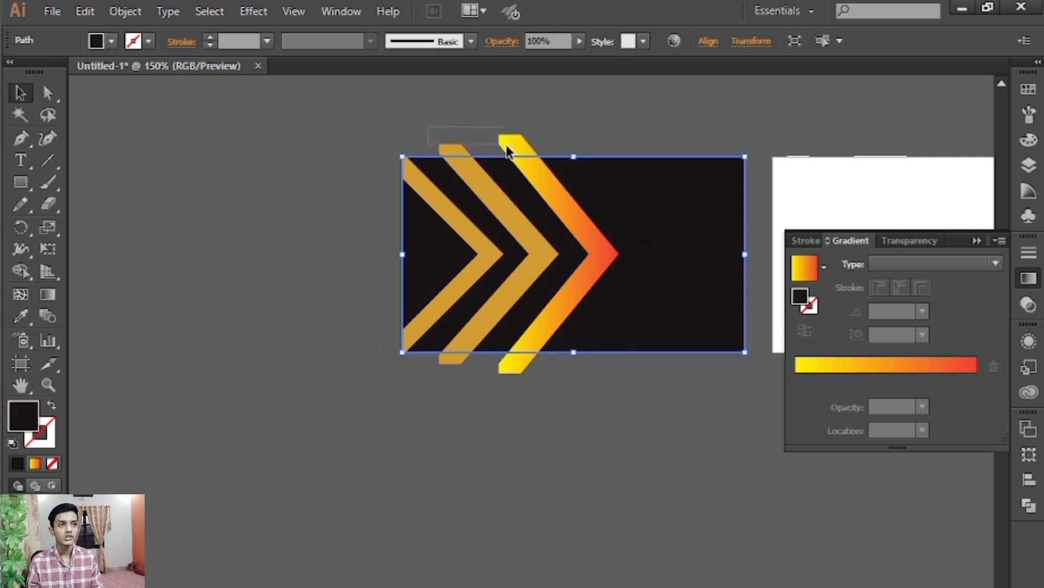
left_click_drag(524, 157, 525, 158)
left_click(21, 270)
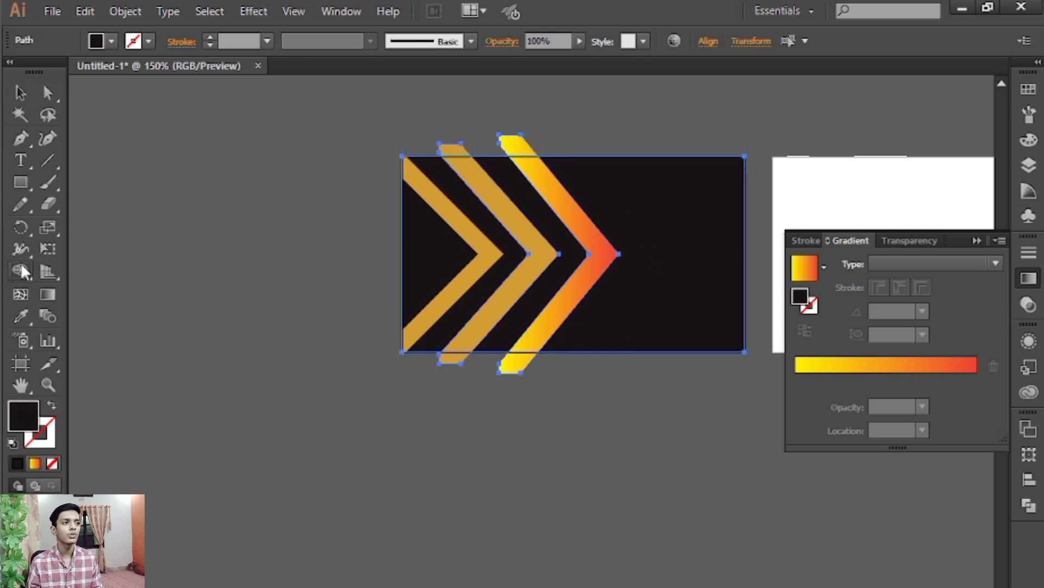
left_click(458, 150, "alt")
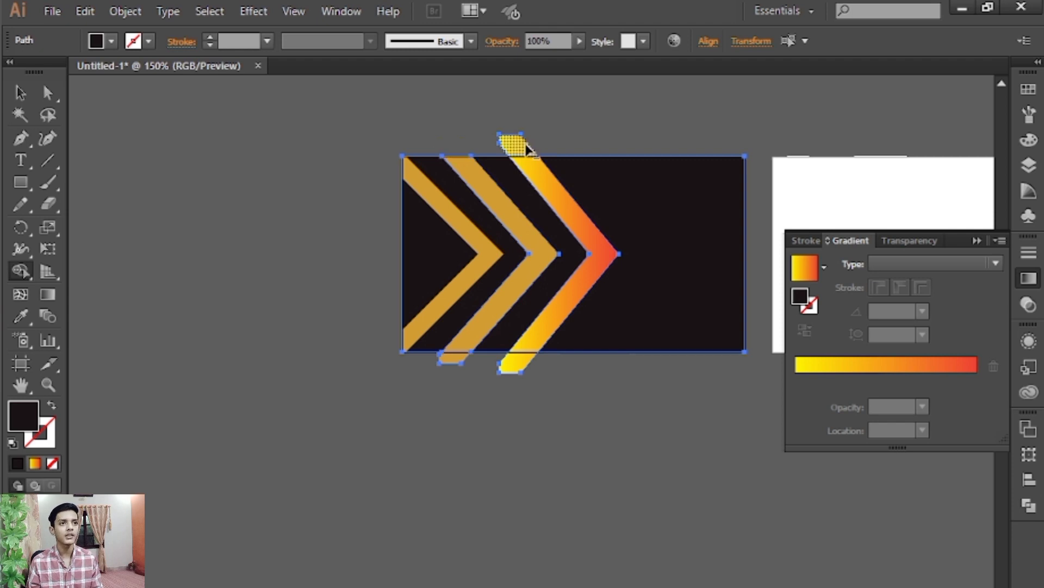
left_click(526, 145, "alt")
left_click(531, 366, "alt")
left_click(21, 94)
left_click(469, 135)
left_click_drag(473, 161, 455, 161)
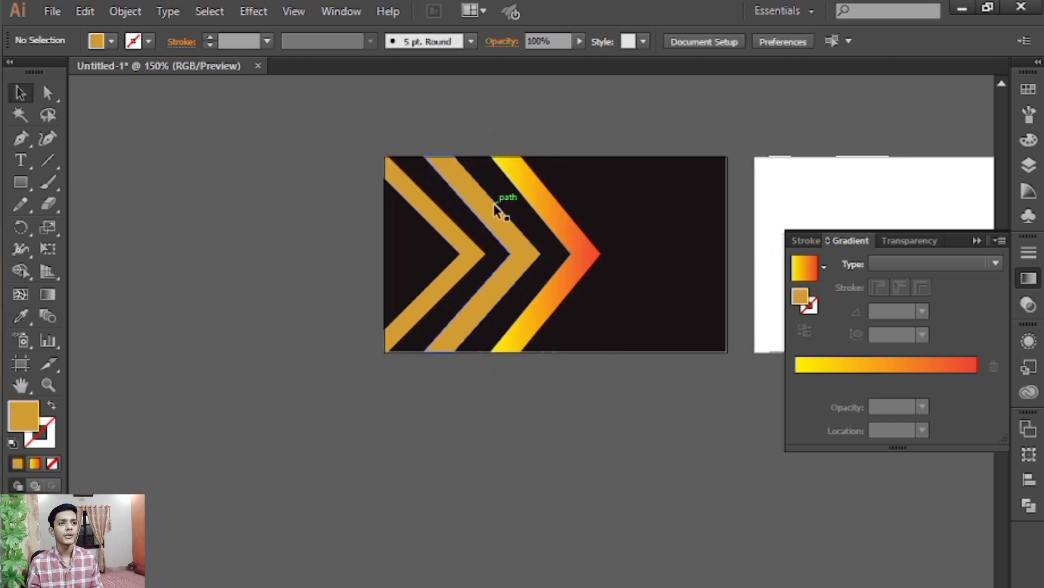
- Copy the yellow-to-red gradient from the rightmost chevron to the middle and leftmost chevrons with the Eyedropper
left_click(494, 204)
left_click(21, 316)
left_click(582, 259)
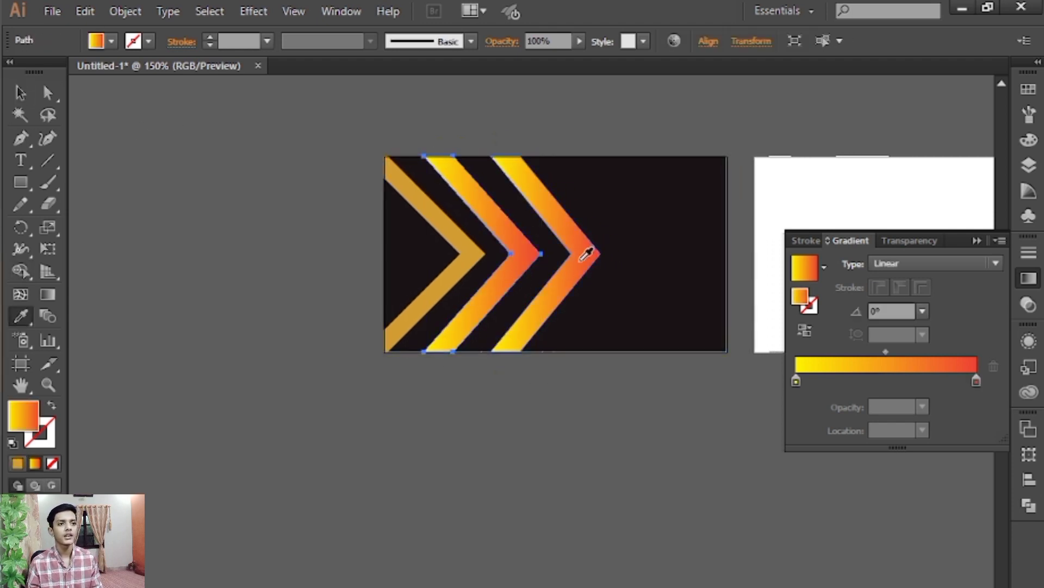
left_click(454, 248, "ctrl")
left_click(503, 238)
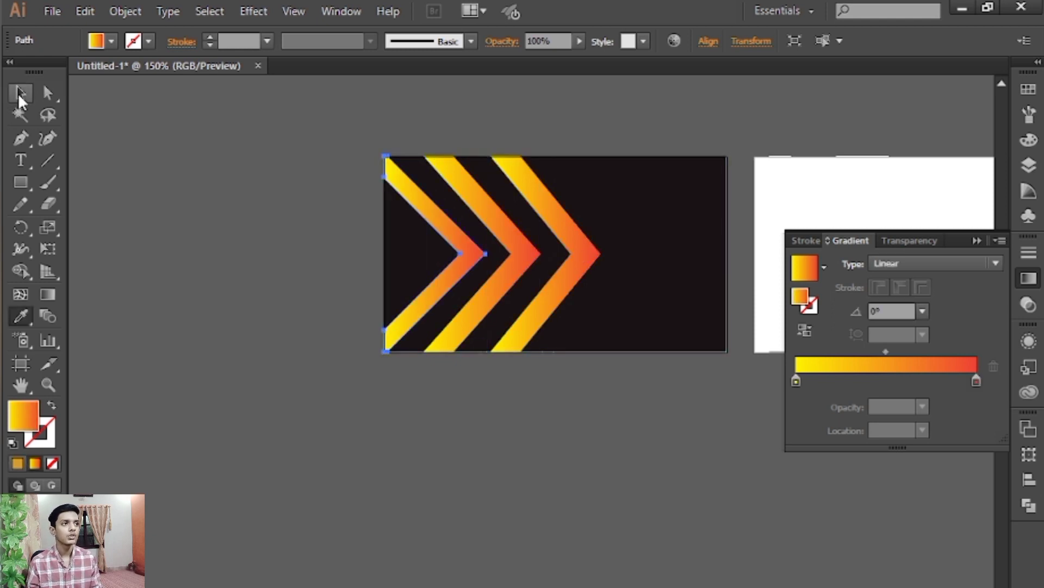
left_click(20, 96)
left_click(200, 142)
left_click_drag(226, 145, 192, 149)
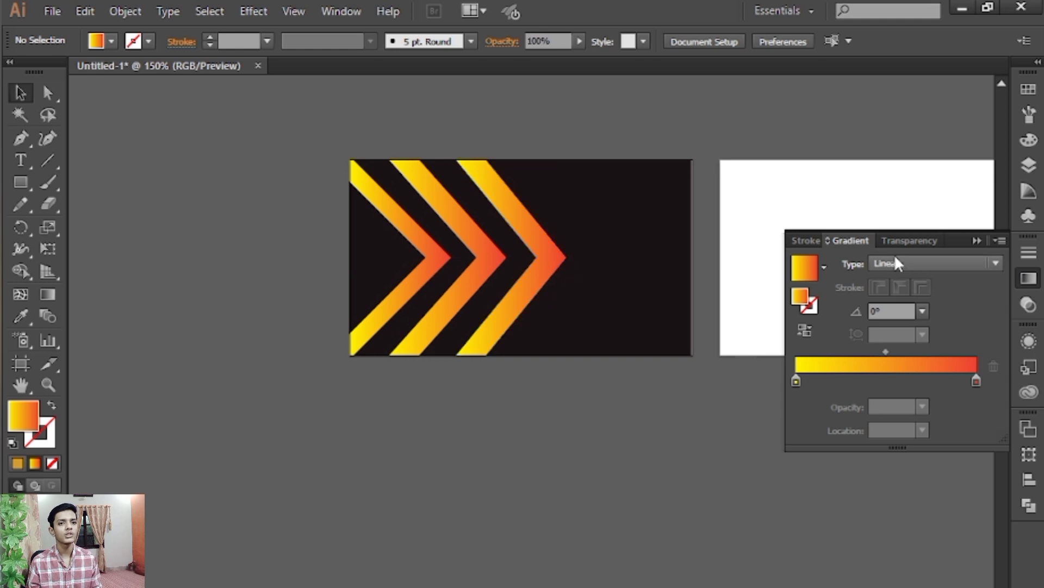
left_click(978, 240)
left_click(597, 282)
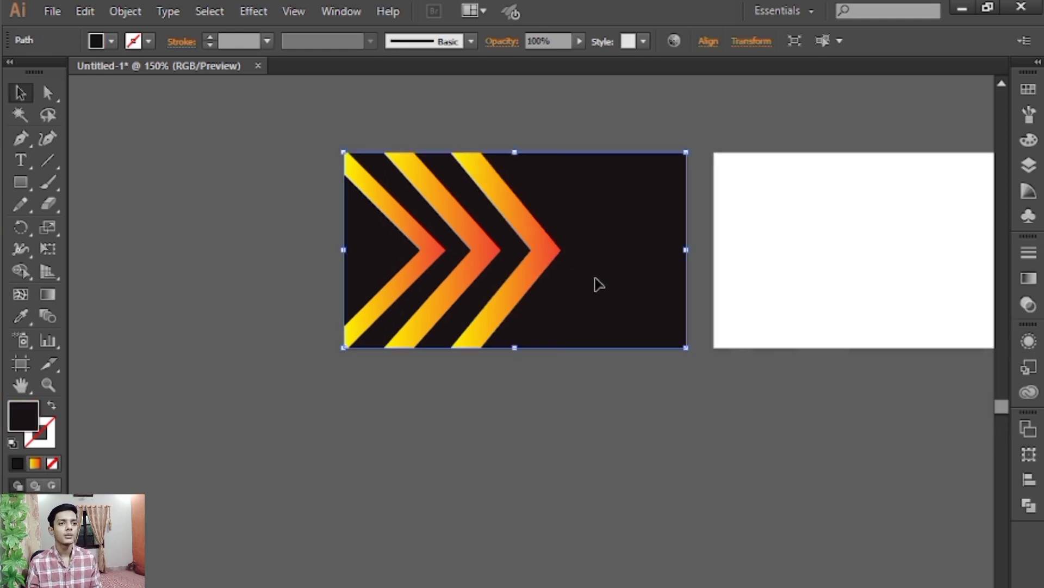
left_click(411, 247)
left_click(452, 116)
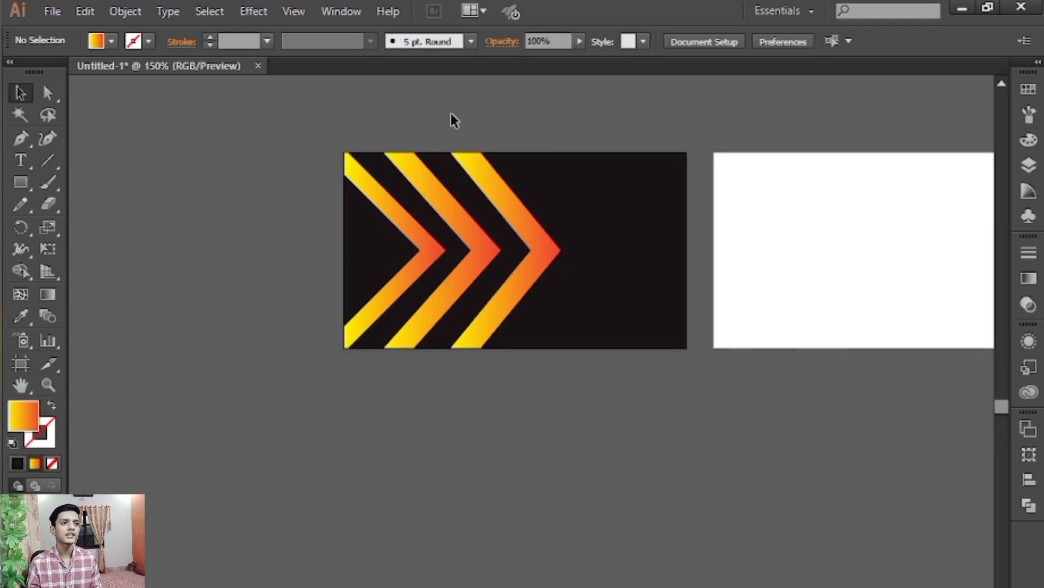
- Start a Drop Shadow effect on the middle chevron with the preview turned on
left_click(456, 215)
left_click(269, 10)
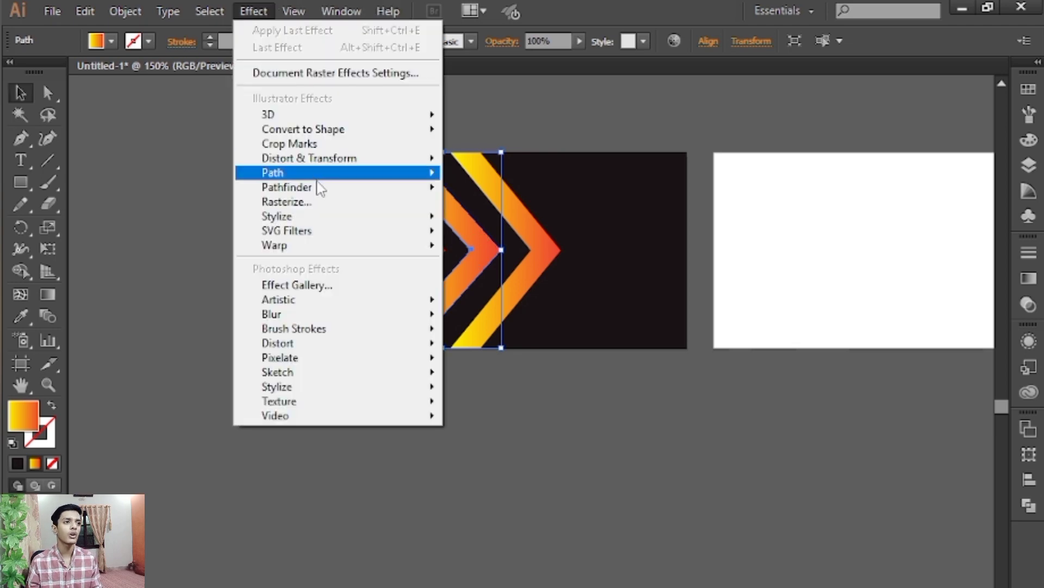
mouse_move(390, 221)
left_click(490, 219)
left_click(139, 335)
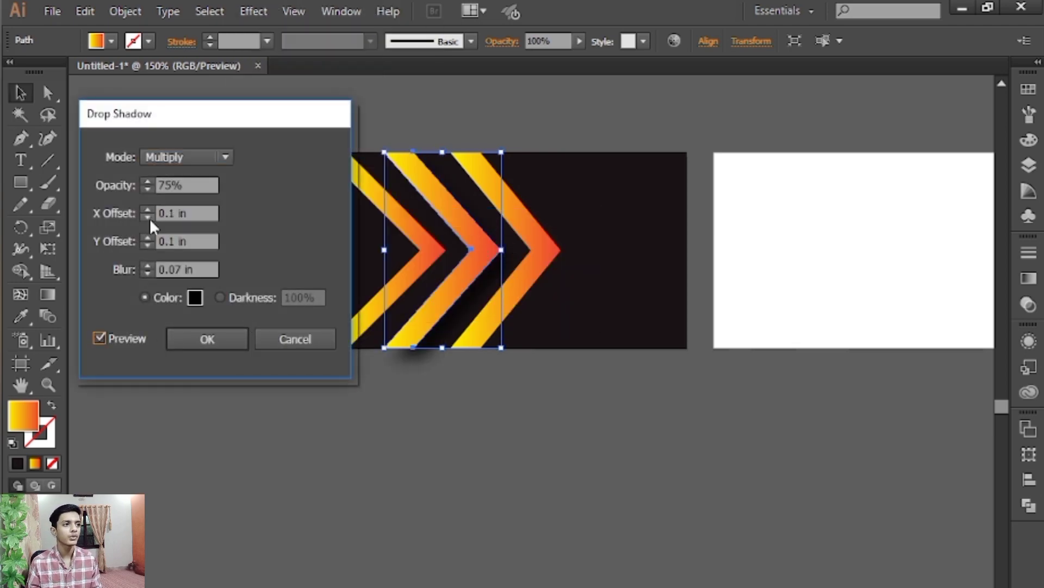
- Apply the drop shadow with an X offset of 0.1 in, a Y offset of 0 in and a blur of 0 in
left_click(147, 237)
left_click(146, 246)
left_click(145, 246)
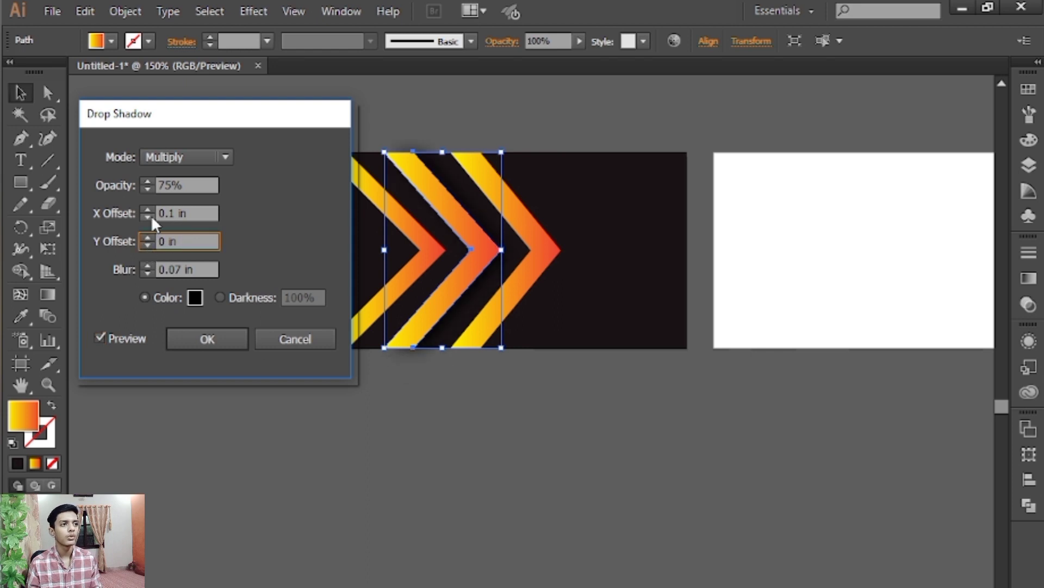
left_click(151, 214)
left_click(147, 210)
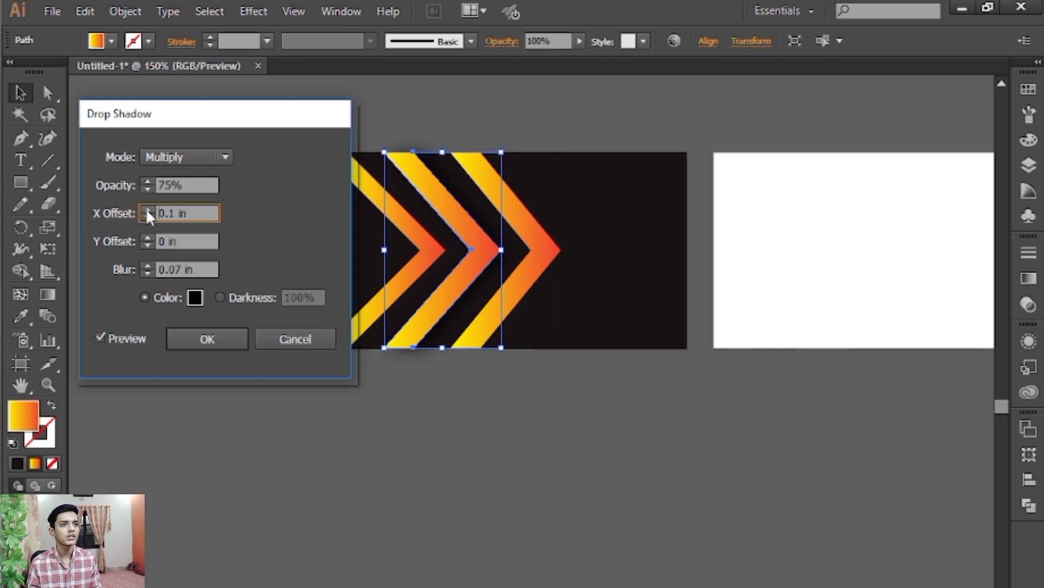
left_click(146, 273)
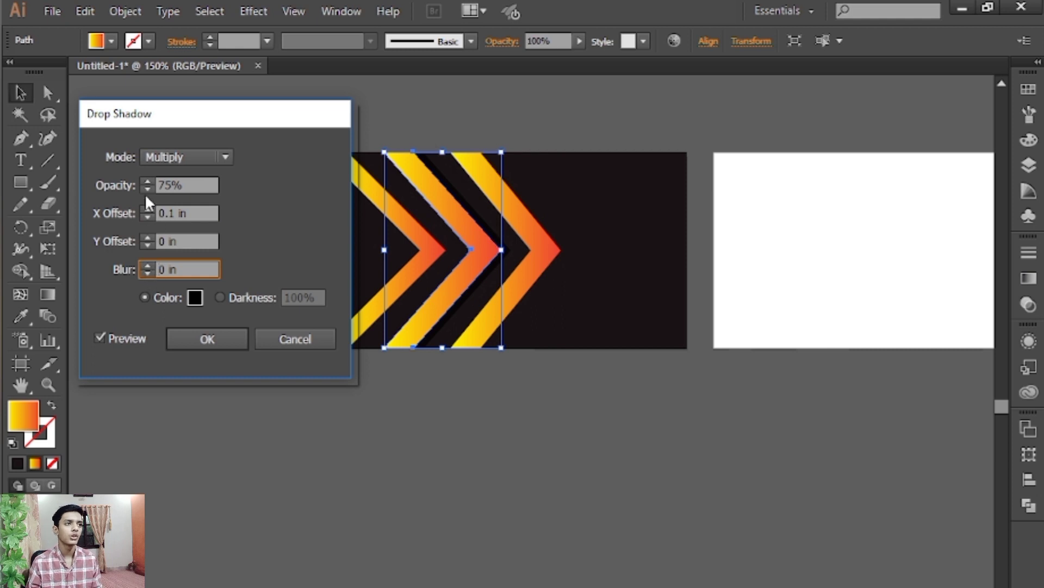
left_click(224, 339)
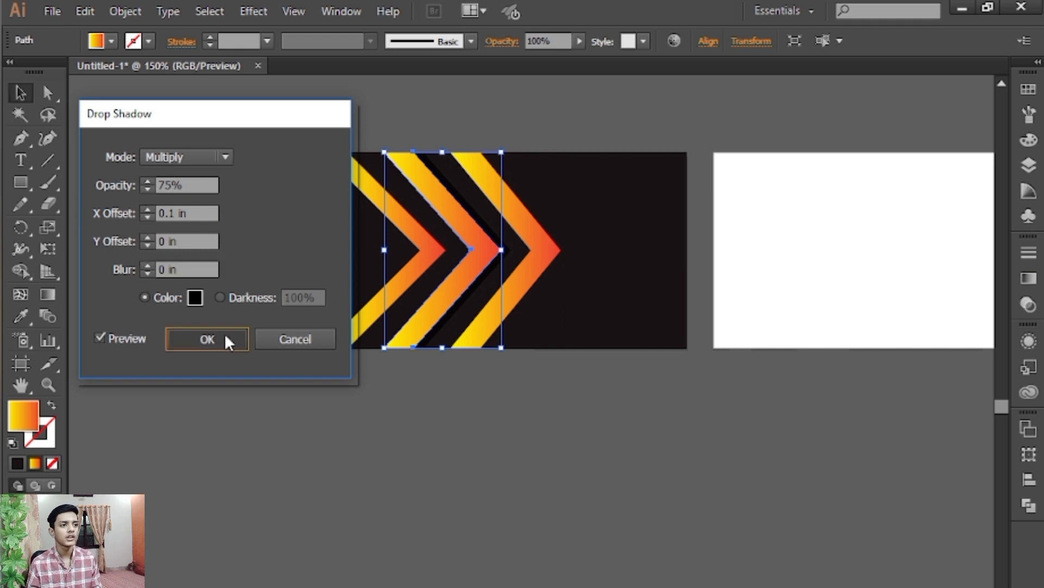
left_click(441, 310)
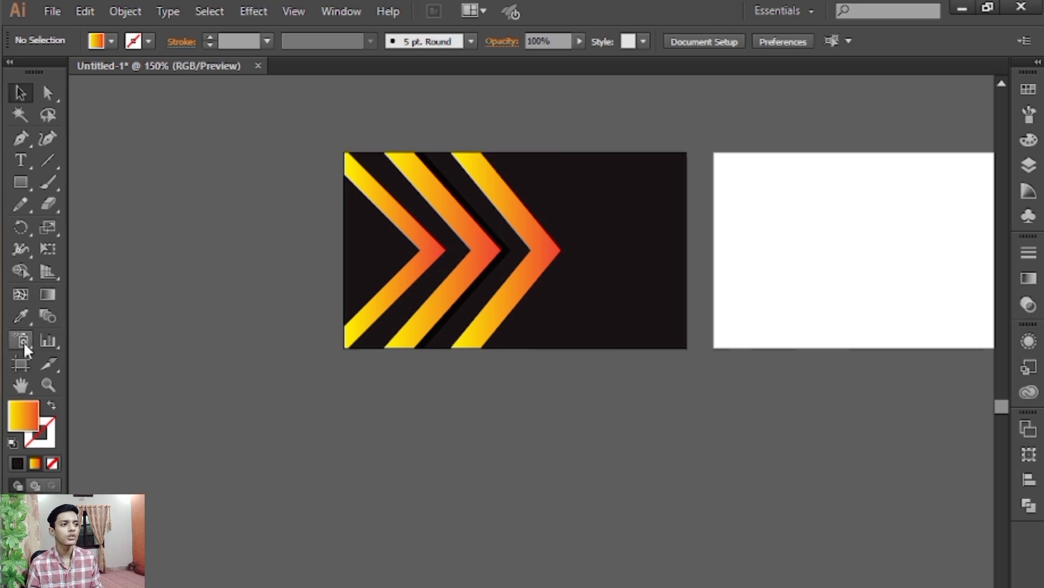
- Examine the middle chevron's shadow edge up close near the card's upper edge
left_click(48, 385)
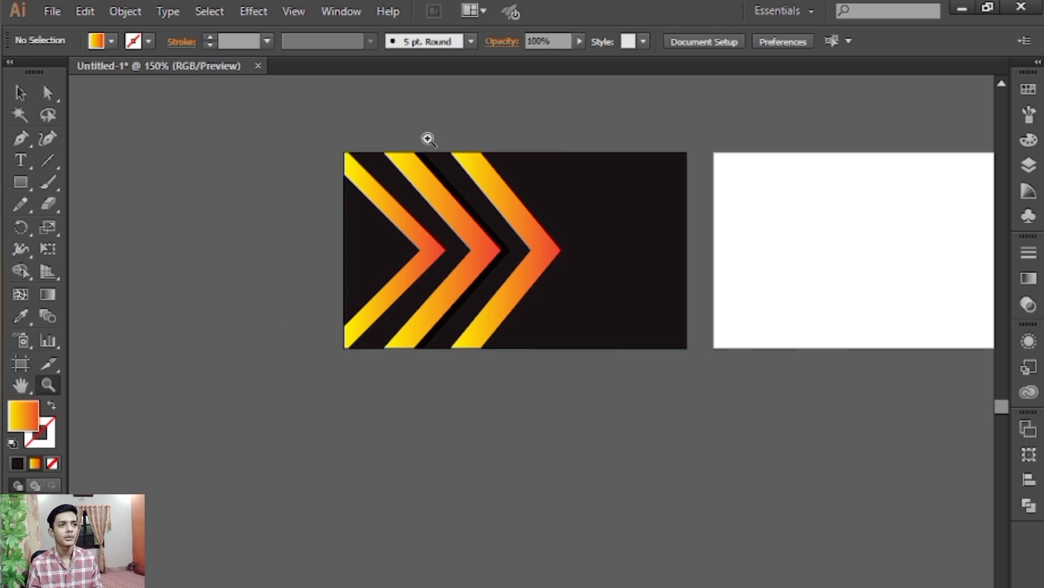
left_click_drag(429, 140, 452, 178)
left_click(20, 93)
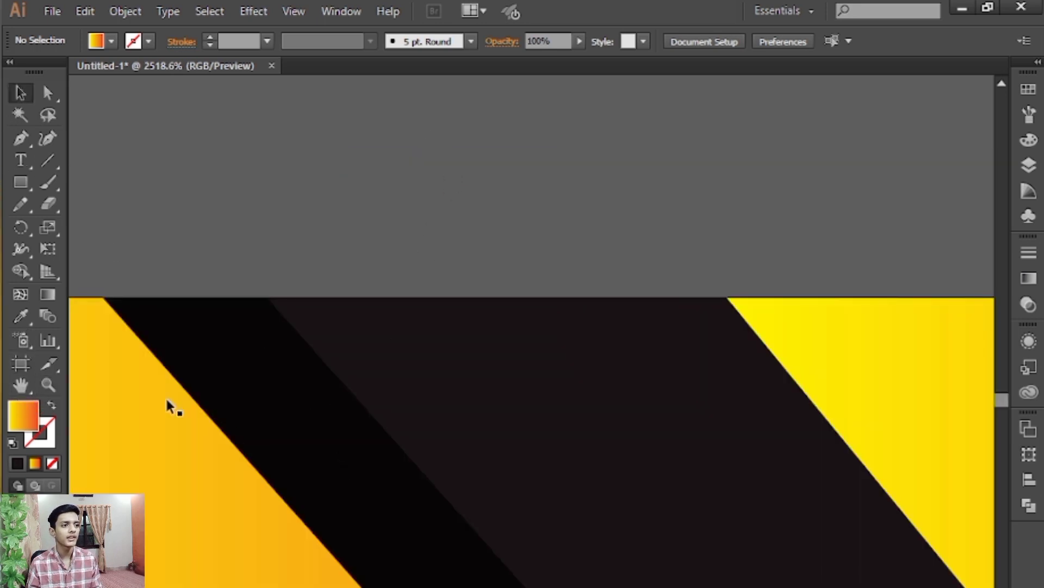
key("ctrl+minus")
key("ctrl+minus")
key("ctrl+minus")
key("ctrl+minus")
key("ctrl+minus")
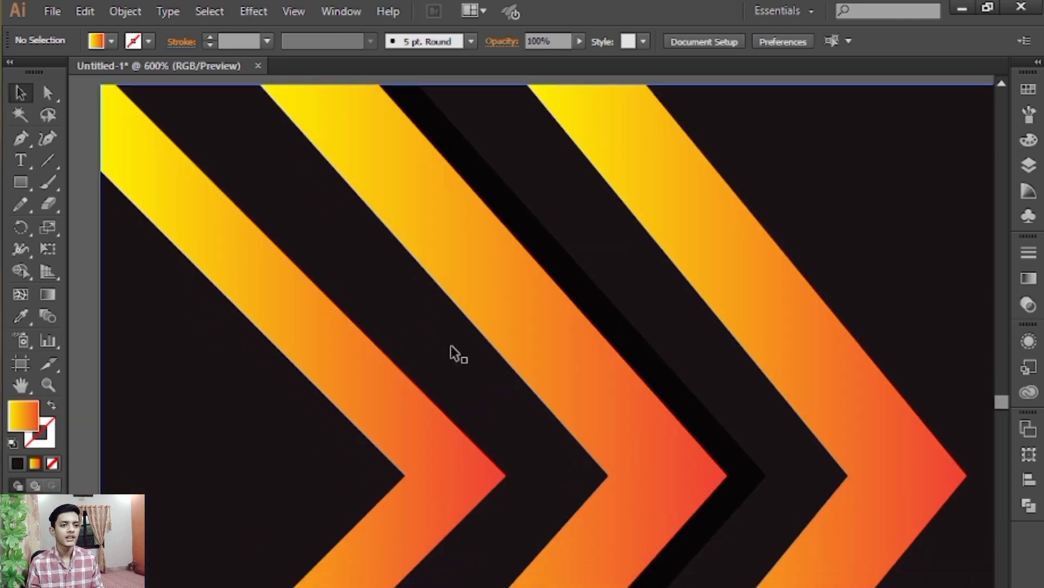
- Reopen the middle chevron's drop shadow for editing, set its blur to 0.1 in and turn on the preview
left_click(611, 426)
key("ctrl+minus")
key("ctrl+minus")
key("ctrl+minus")
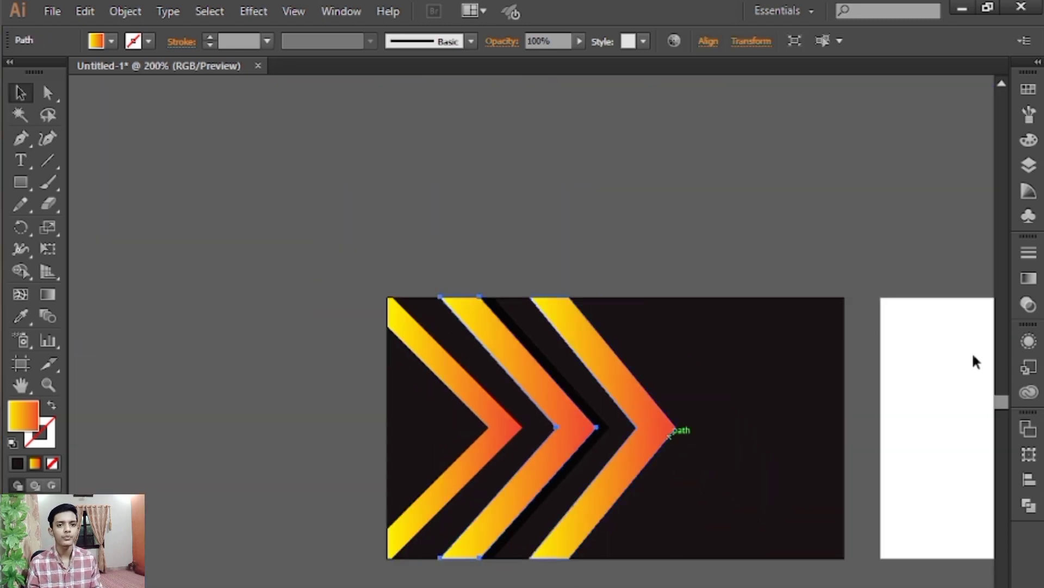
left_click(1028, 342)
left_click(881, 423)
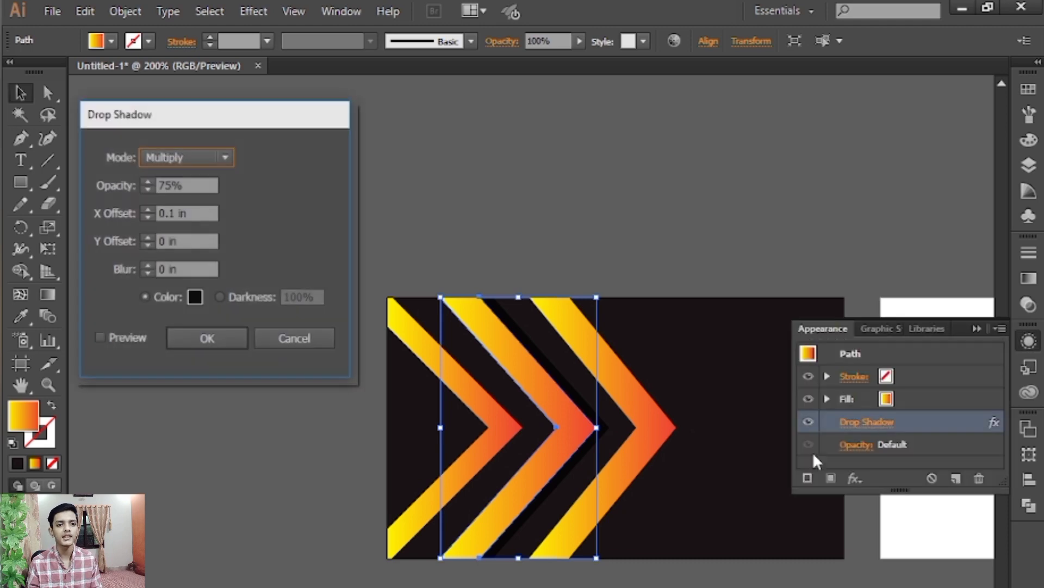
left_click(143, 264)
left_click(99, 338)
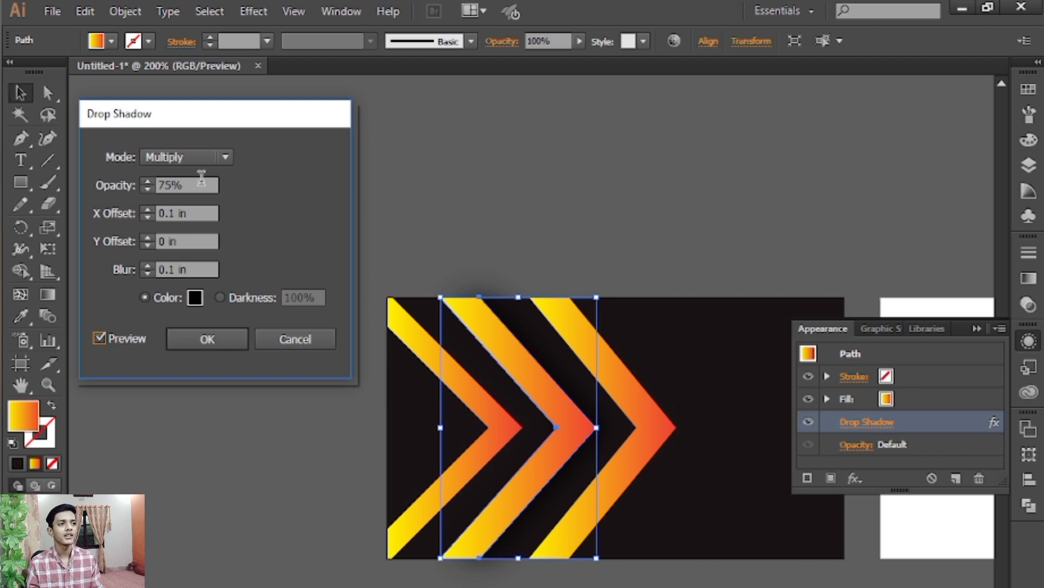
- Set the drop shadow's opacity to 100%, apply it and check the softened shadow beside the middle chevron
left_click_drag(202, 178, 139, 178)
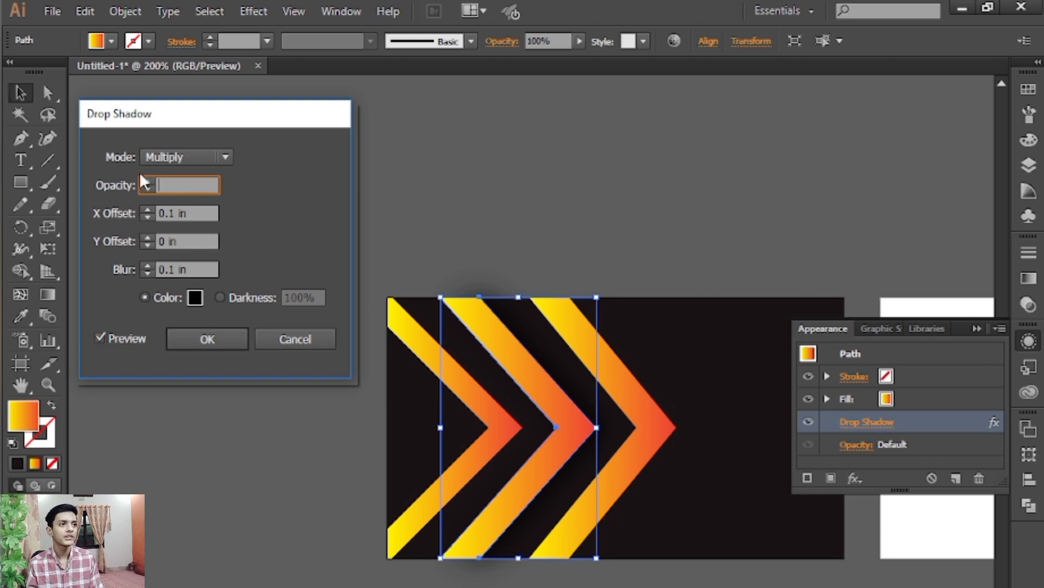
type("100")
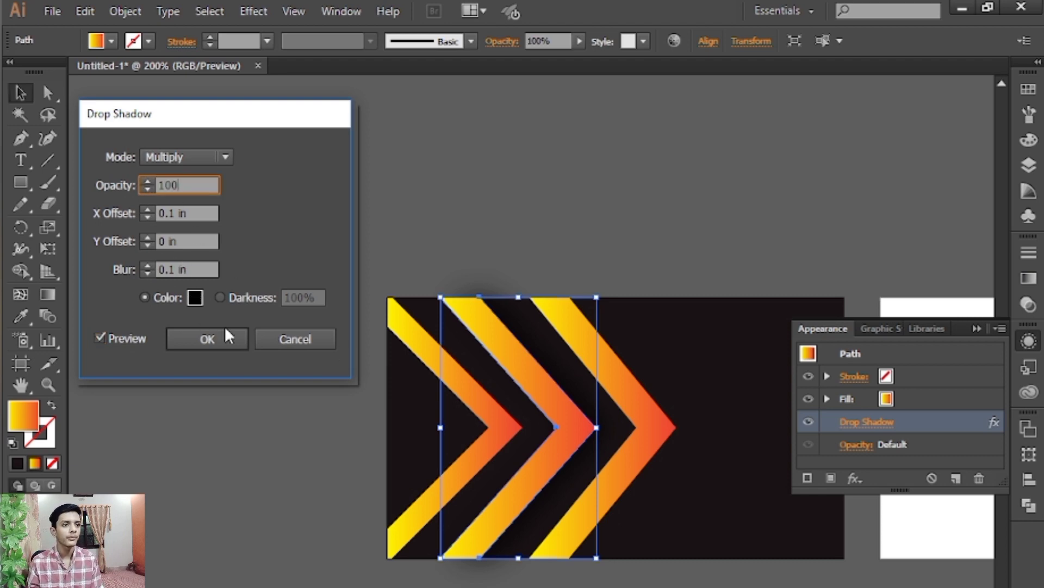
double_click(118, 335)
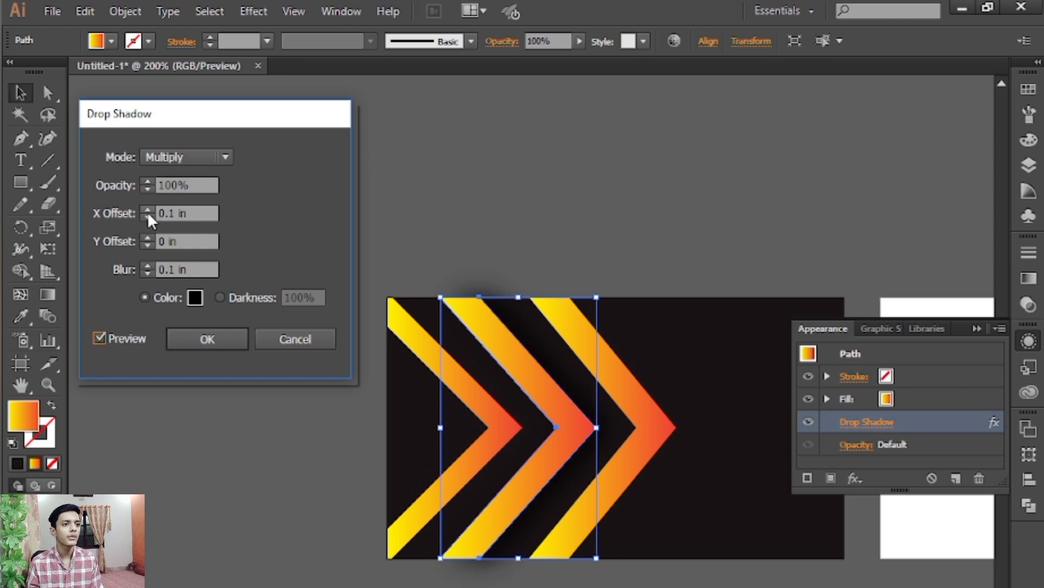
left_click(208, 338)
key("ctrl+shift+a")
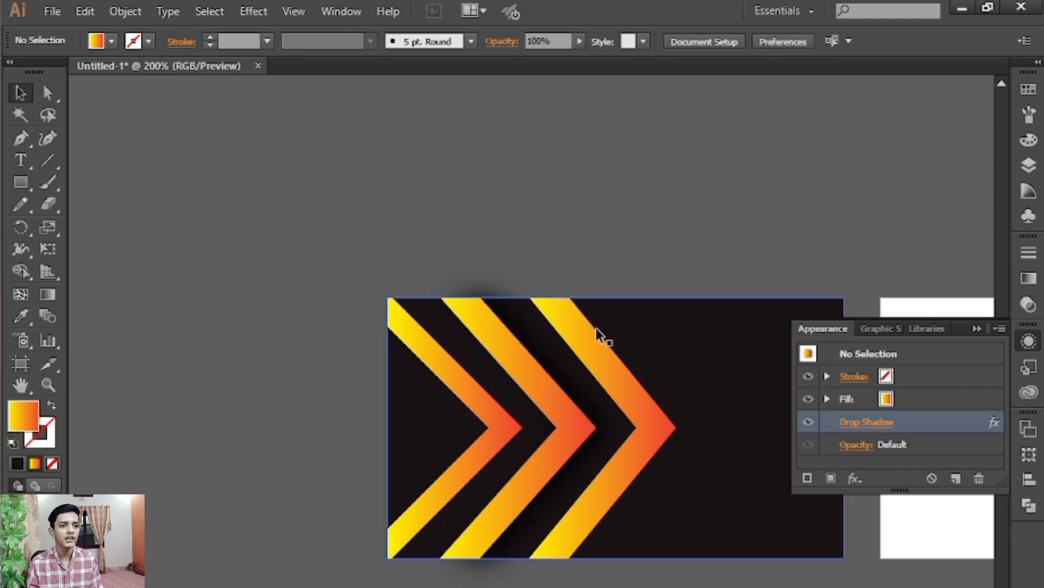
key("z")
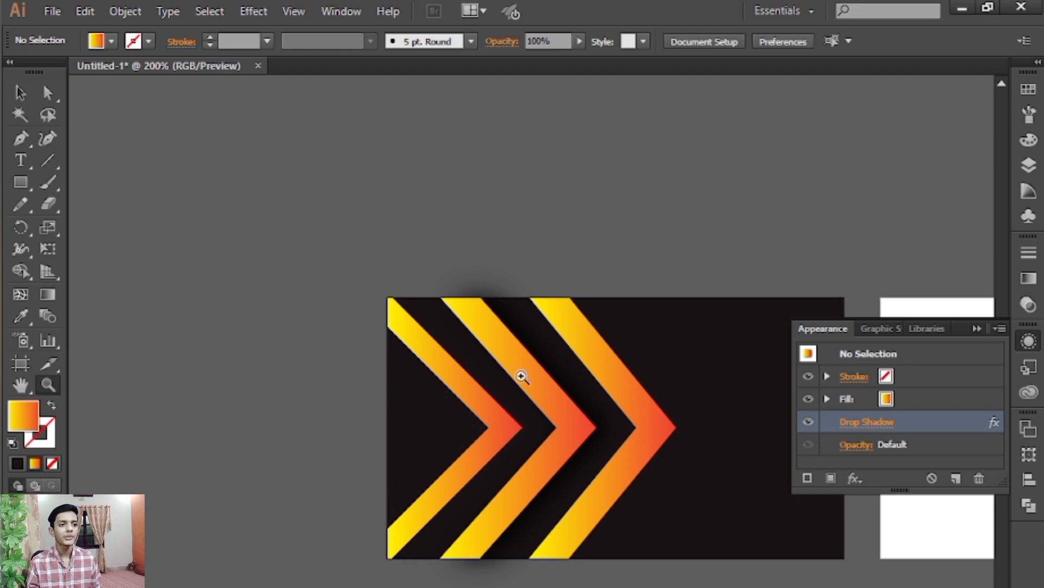
left_click_drag(521, 377, 611, 467)
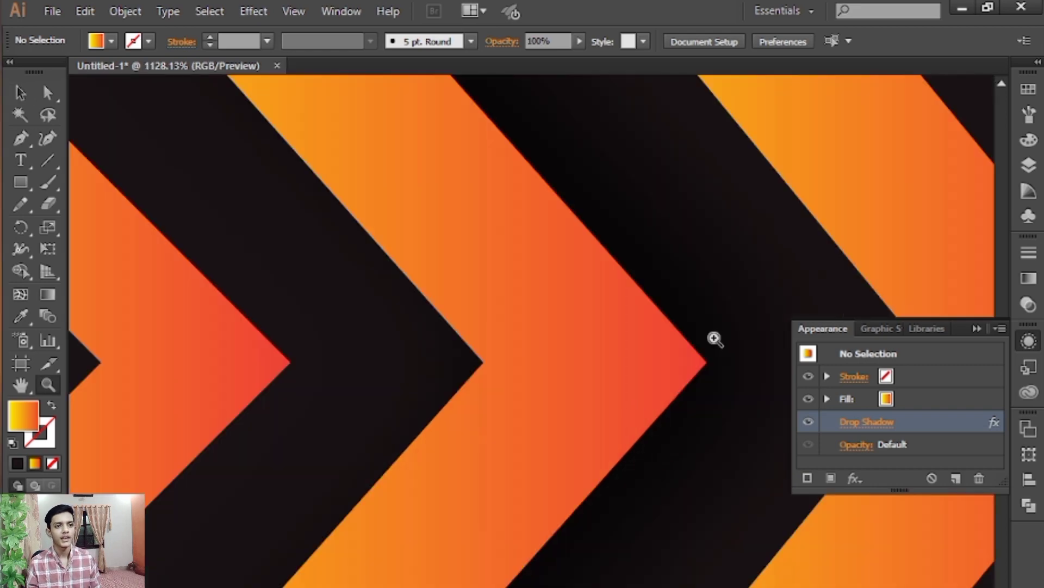
left_click(729, 399, "alt")
left_click_drag(663, 424, 614, 357)
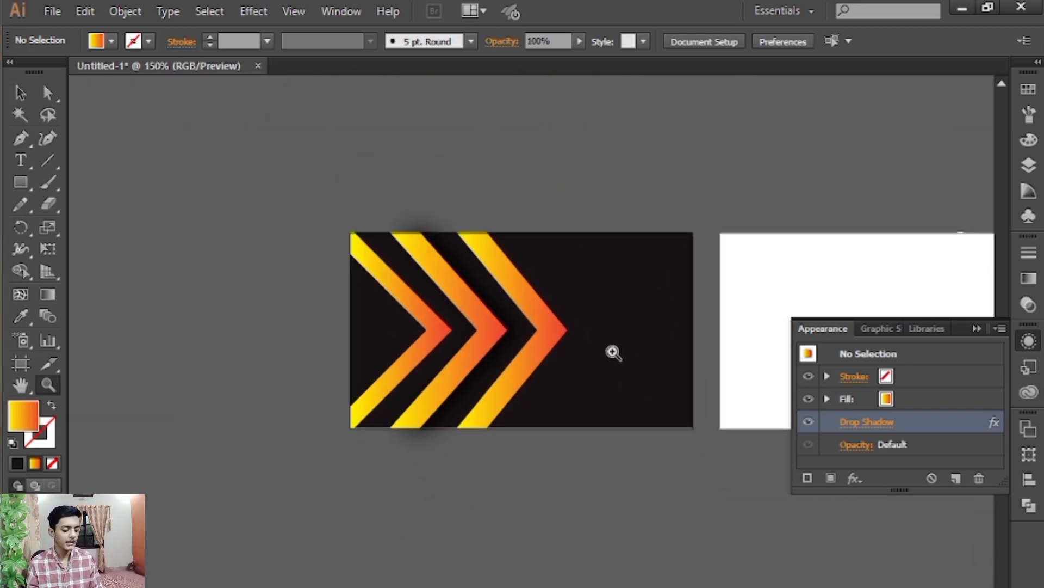
- Try several swatches on the card background, then fill it with dark blue #143645
key("v")
left_click(613, 352)
left_click(1028, 89)
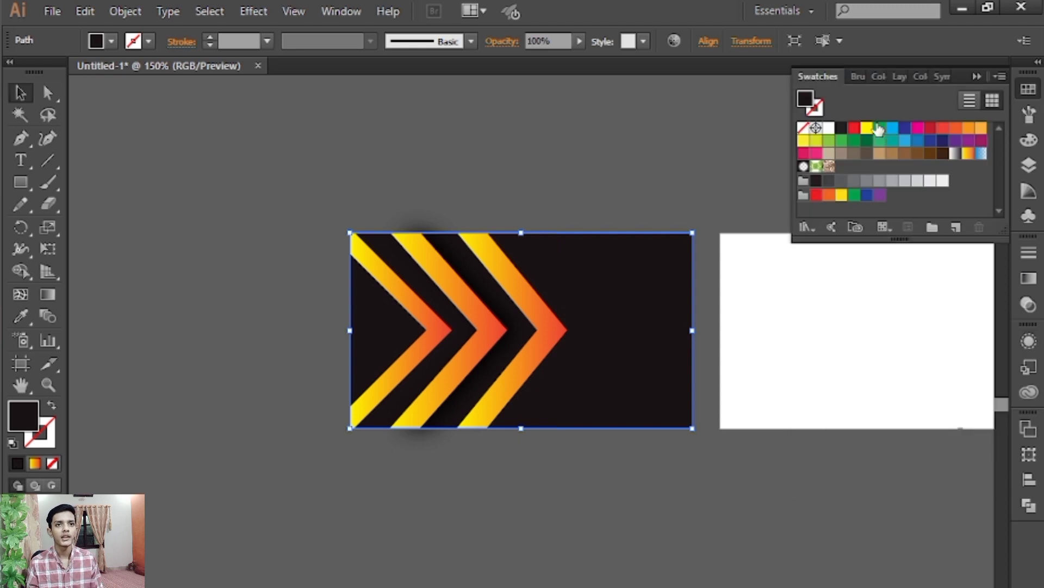
left_click(879, 128)
left_click(919, 128)
left_click(931, 131)
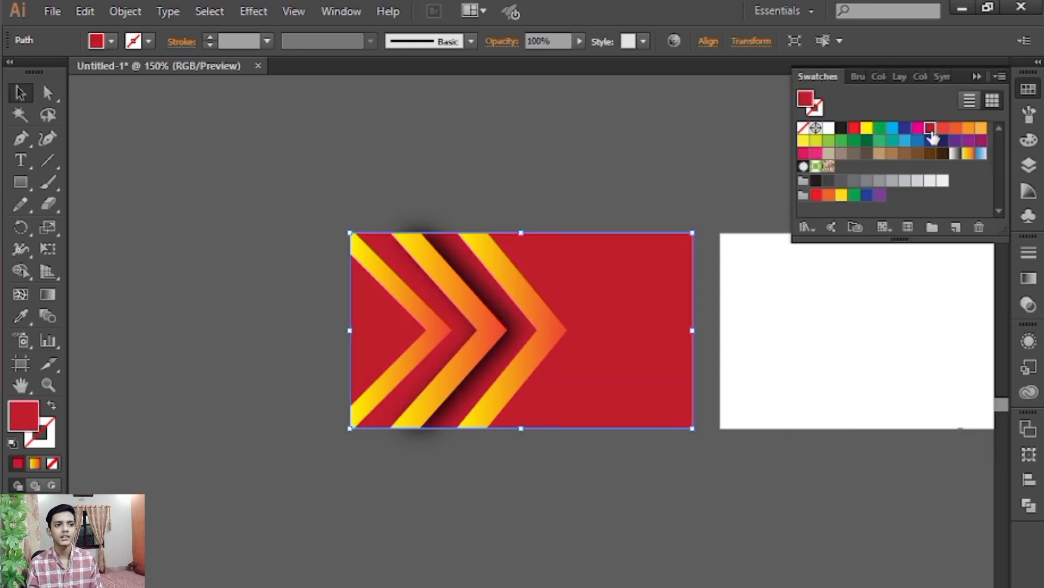
left_click(946, 131)
left_click(960, 131)
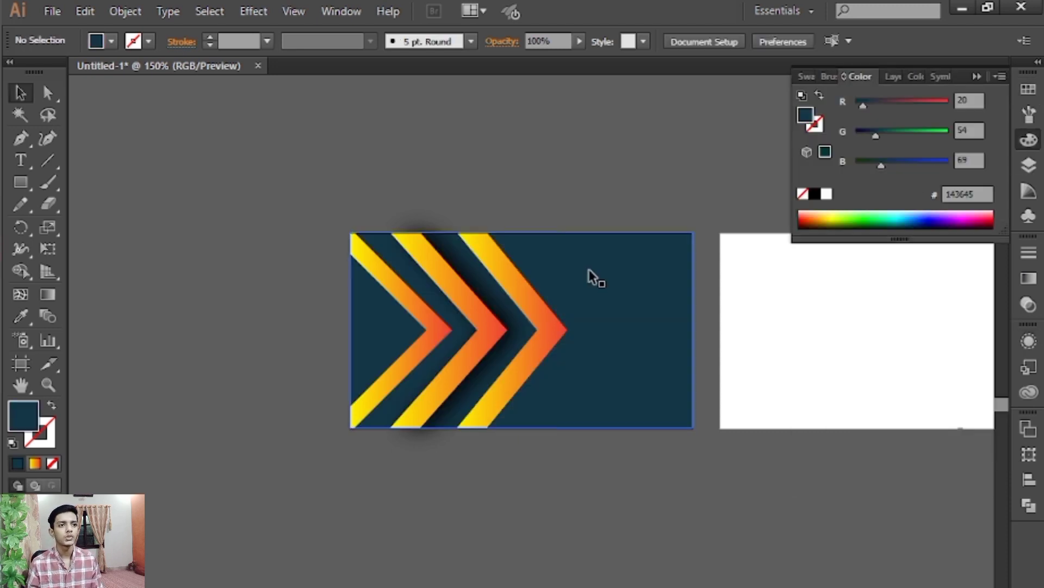
left_click(644, 321)
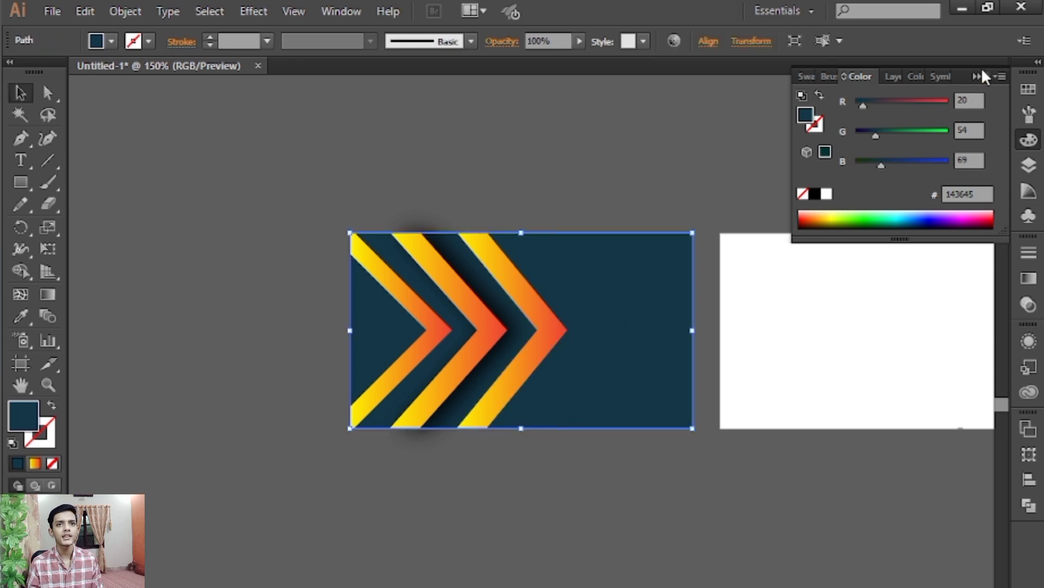
left_click(578, 185)
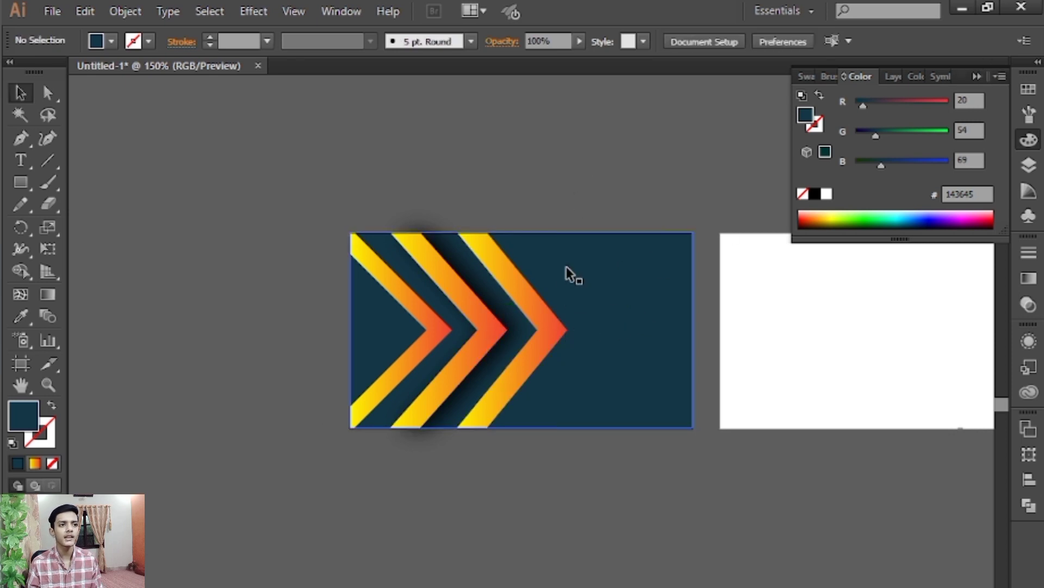
- Apply the Drop Shadow effect to the rightmost and leftmost chevrons as well
left_click(544, 319)
left_click(253, 10)
mouse_move(406, 223)
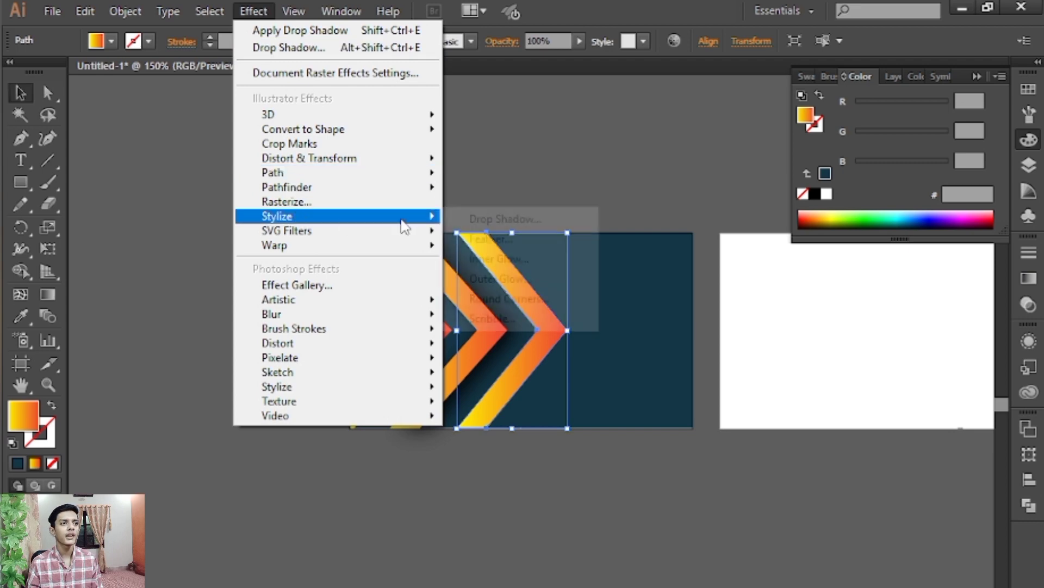
left_click(479, 224)
left_click(226, 338)
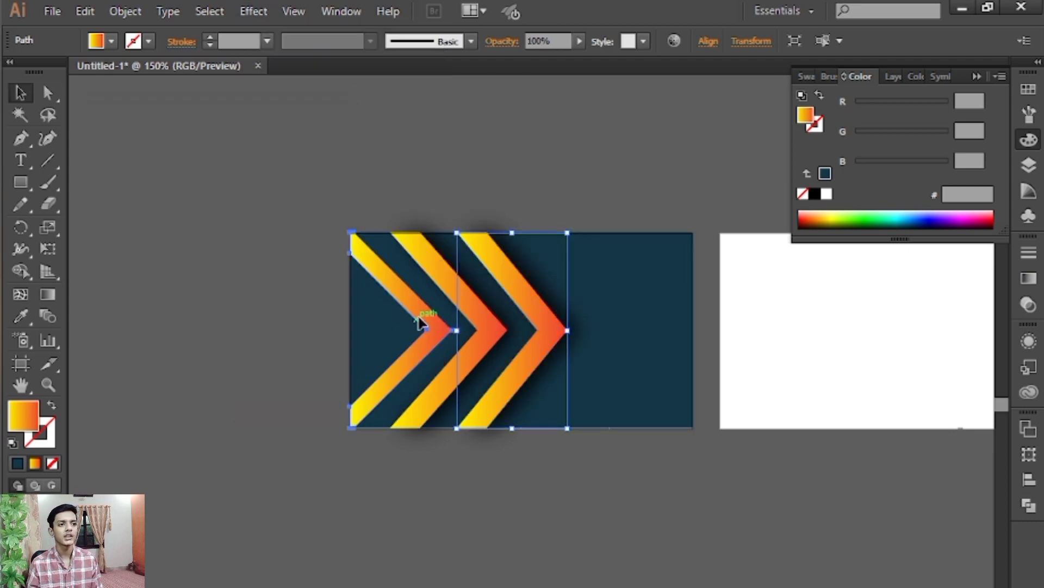
left_click(419, 322)
left_click(269, 9)
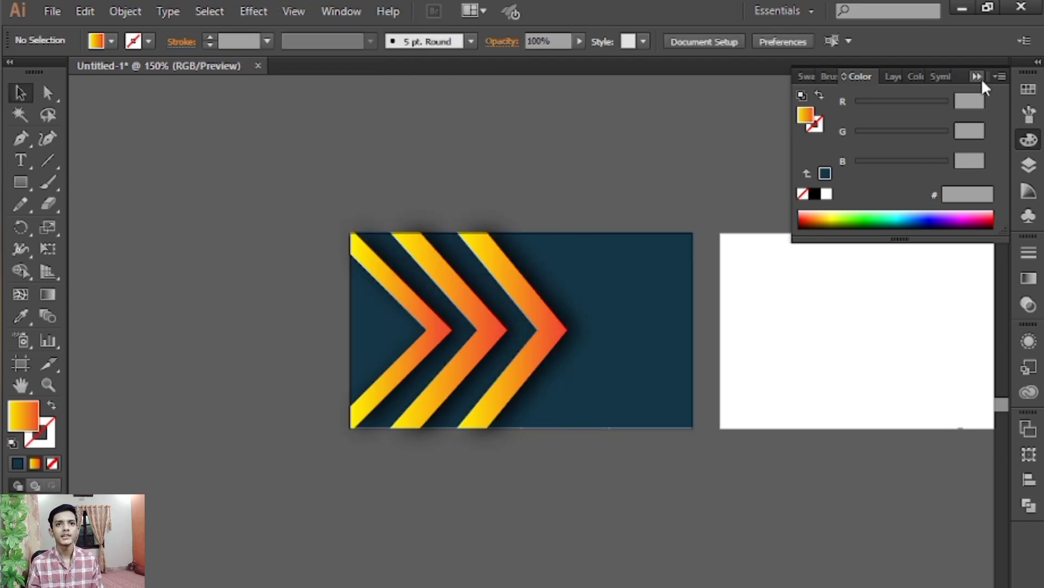
left_click(980, 78)
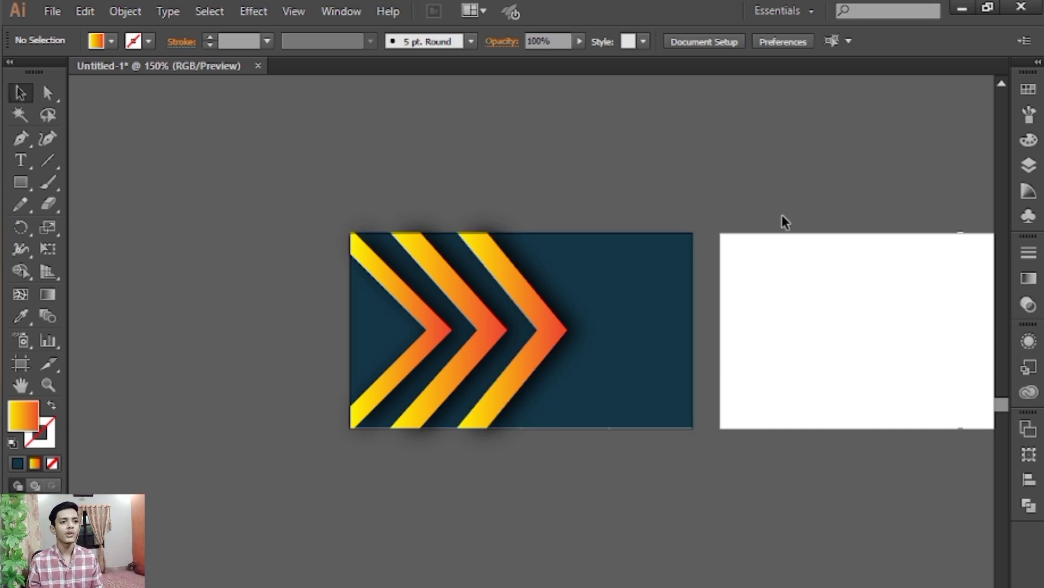
- Examine the chevron shadows where they spill past the card's upper edge
left_click_drag(776, 263, 746, 238)
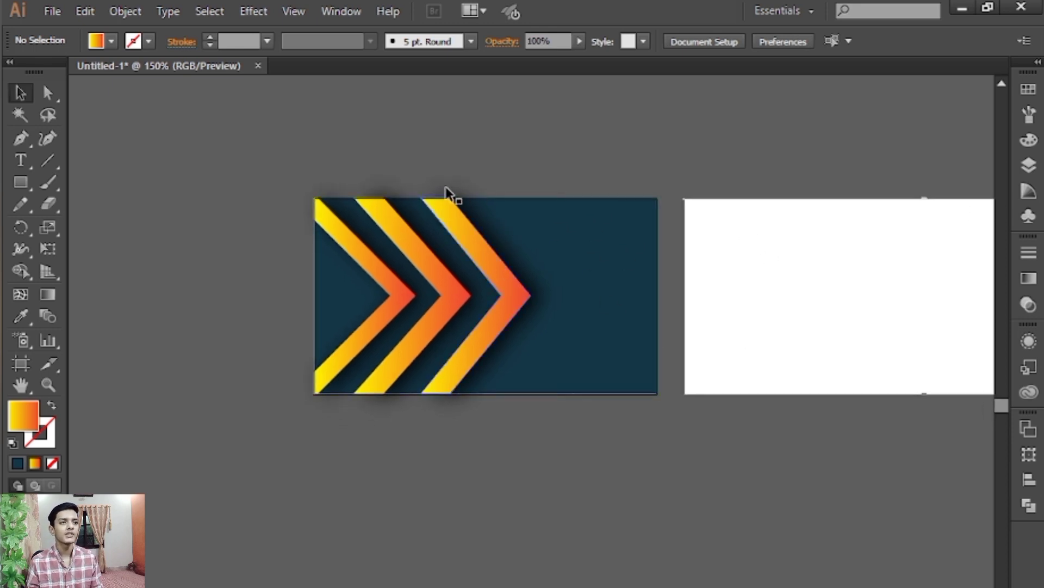
key("z")
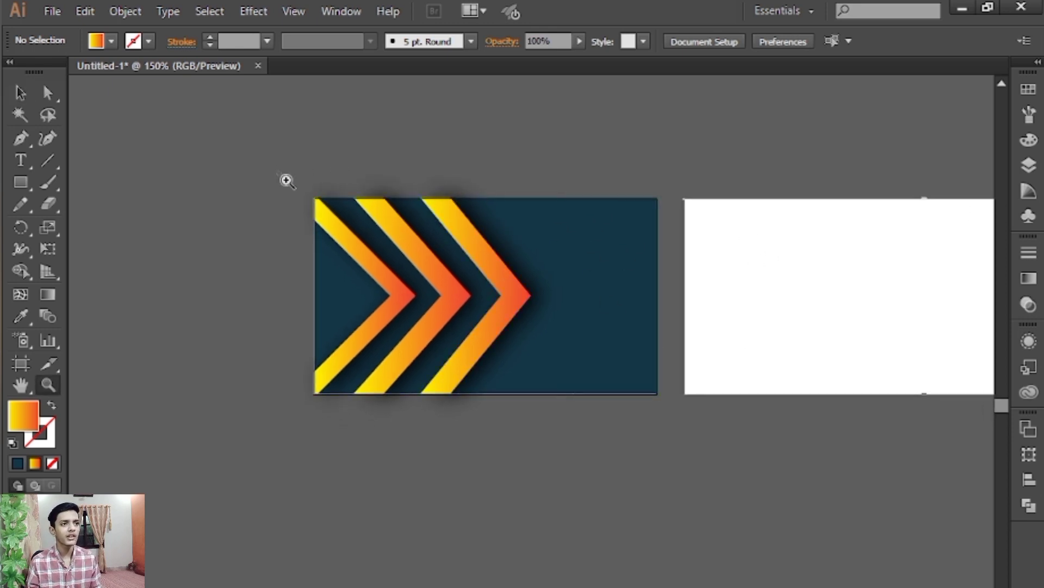
left_click_drag(277, 171, 514, 218)
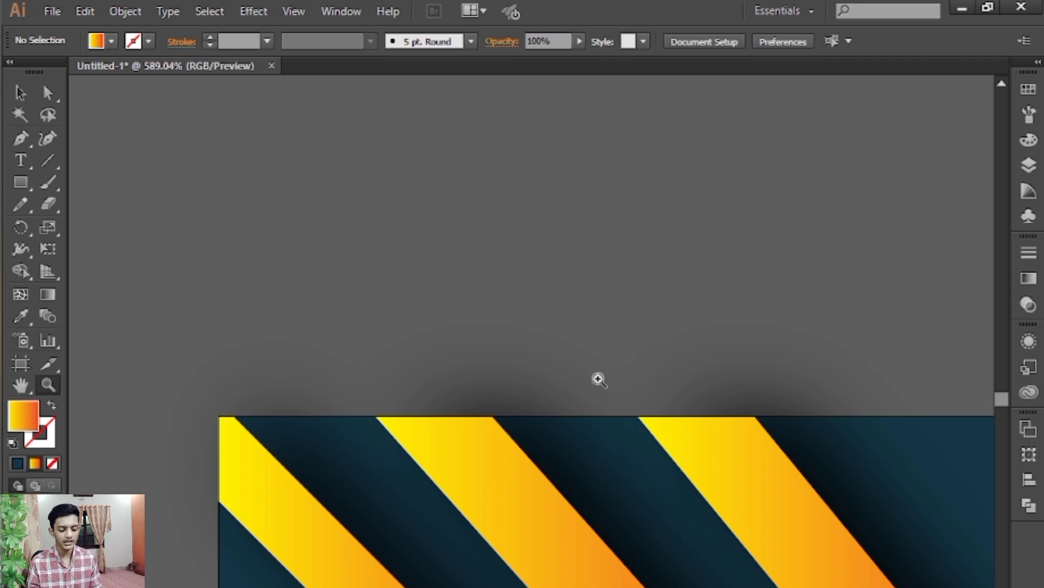
key("ctrl+minus")
key("ctrl+minus")
key("ctrl+minus")
key("ctrl+minus")
key("ctrl+minus")
key("ctrl+minus")
left_click_drag(634, 364, 592, 274)
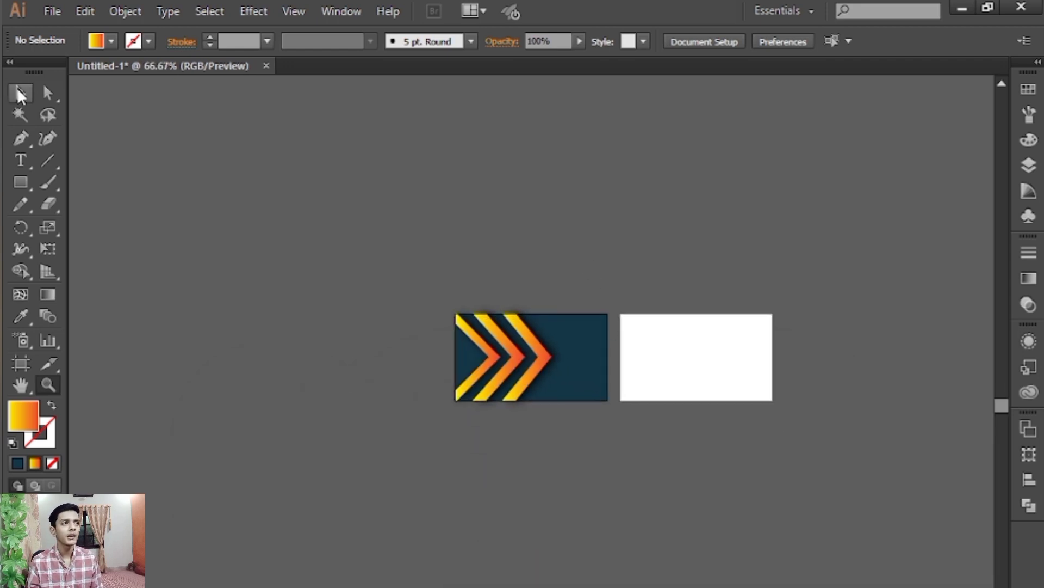
- Draw a small square with the Rectangle tool in the empty area above the card
left_click(21, 93)
key("ctrl+plus")
key("ctrl+plus")
key("ctrl+plus")
key("ctrl+plus")
left_click_drag(671, 144, 521, 262)
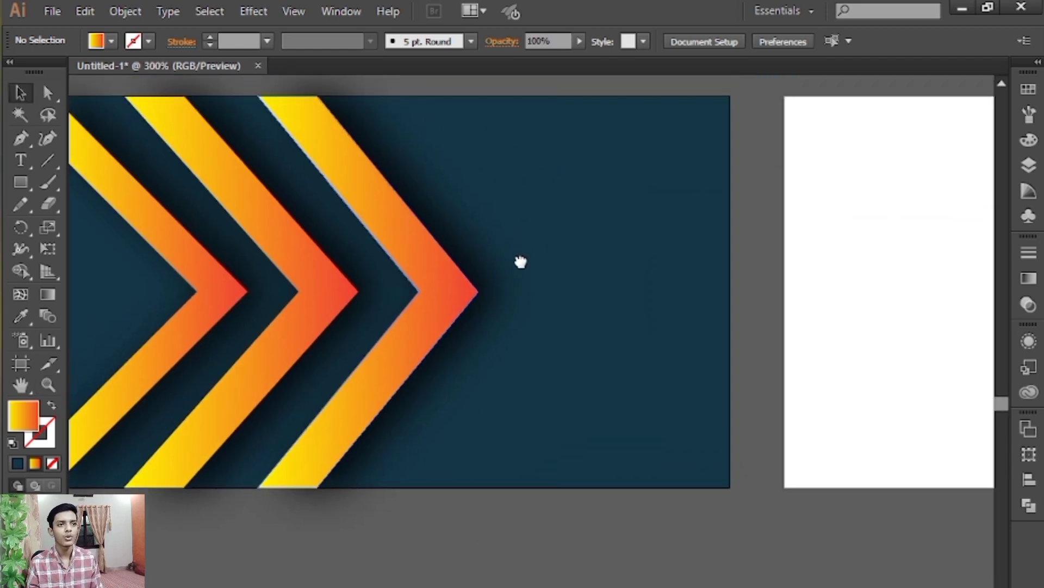
left_click_drag(631, 243, 634, 549)
left_click(25, 185)
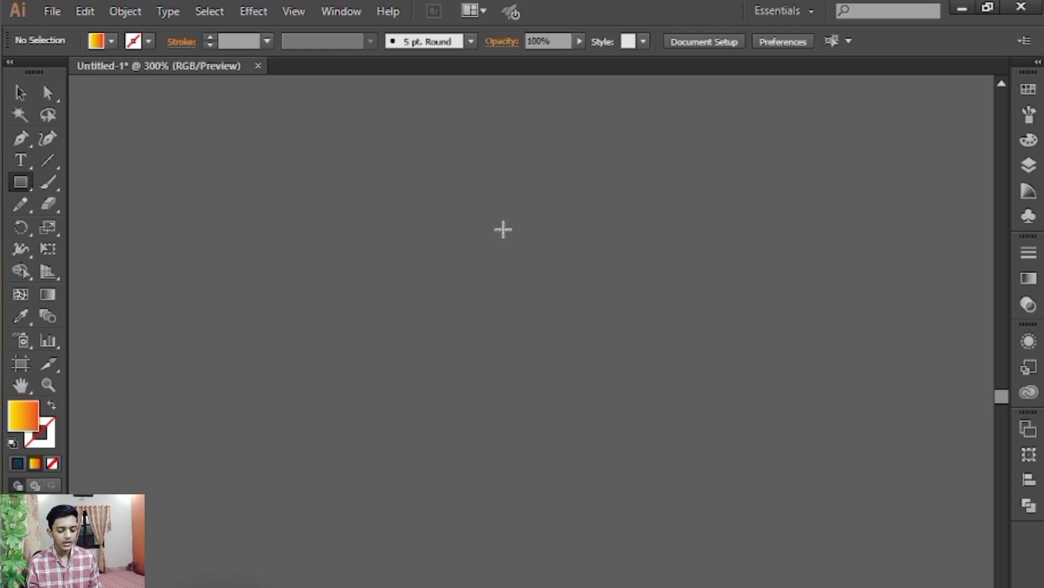
left_click_drag(503, 229, 554, 308)
left_click(21, 94)
- Swap the square's fill and stroke so it has no fill, and colour its outline white (#FFFFFF)
left_click(53, 406)
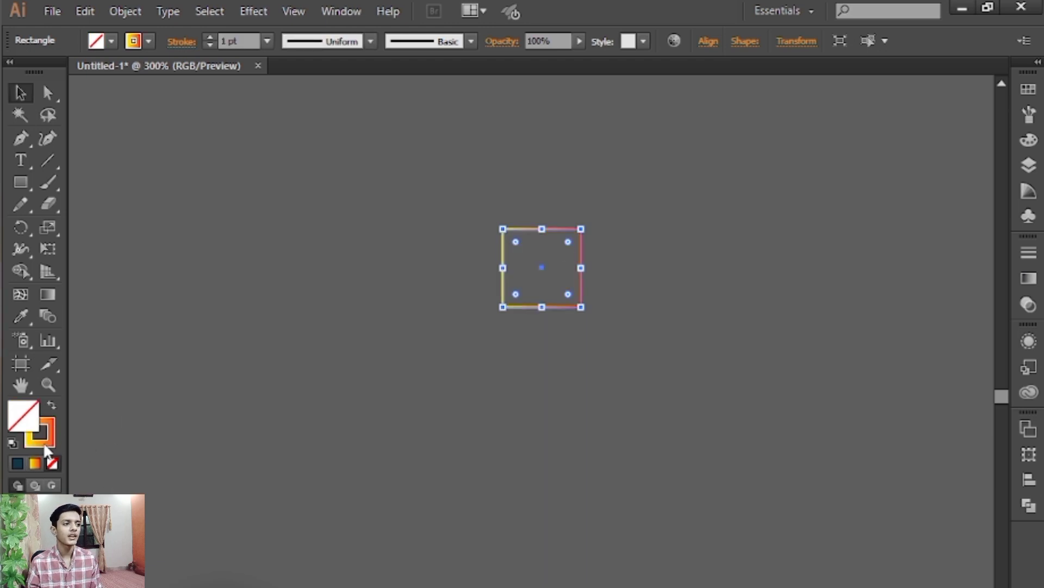
left_click(1022, 130)
left_click(827, 194)
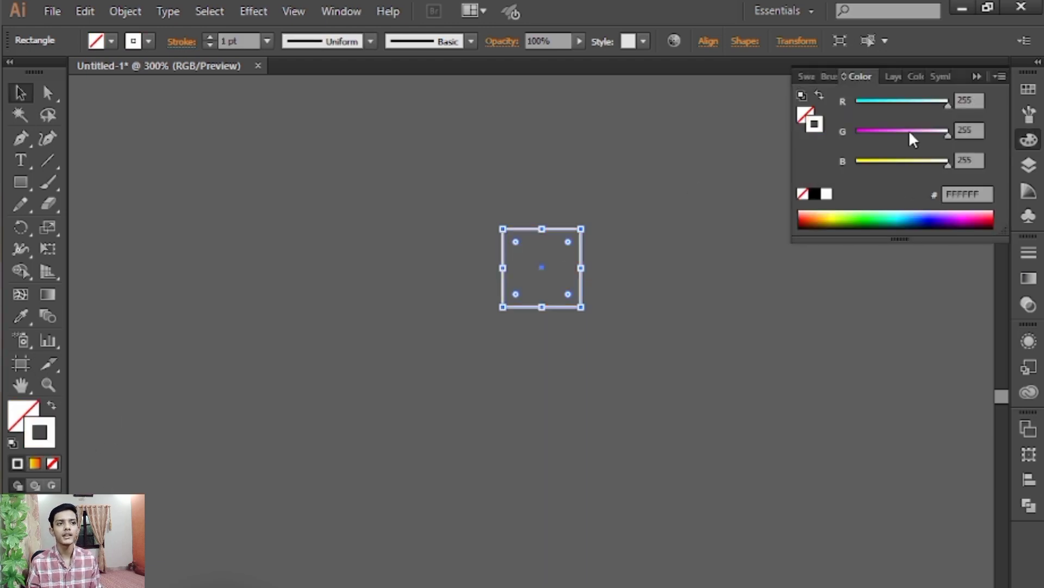
left_click(977, 76)
left_click(691, 207)
left_click_drag(691, 207, 727, 214)
left_click(618, 246)
- Draw a small narrow upright bar beside the white square and give it a light orange swatch fill with no stroke
key("m")
mouse_move(289, 289)
left_mouse_down()
mouse_move(304, 325)
mouse_move(316, 306)
left_mouse_up()
left_click(52, 405)
key("i")
left_click(1028, 88)
left_click(981, 128)
key("v")
left_click(51, 405)
left_click(52, 463)
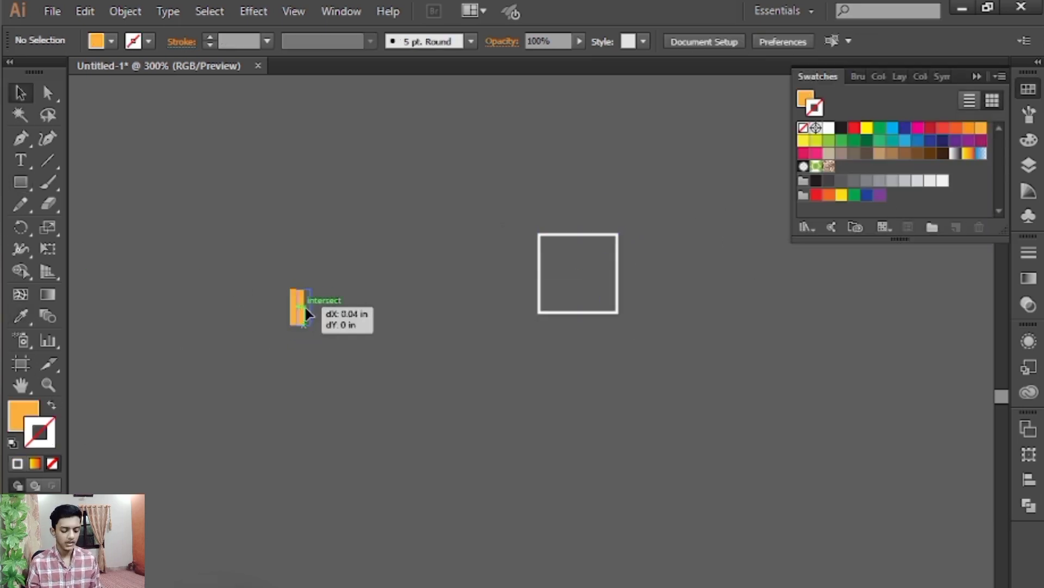
- Duplicate the orange bar into a row of three evenly spaced bars that rise in height from left to right
key("ctrl+d")
left_click_drag(380, 360, 315, 310)
left_click_drag(323, 288, 325, 278)
left_click(348, 264)
left_click(331, 303)
left_click_drag(331, 278, 365, 353)
left_click(272, 260)
- Move the three bars inside the white square and scale the square down to frame them closely
left_click_drag(357, 349, 622, 328)
left_click(653, 304)
left_click(636, 289)
left_click_drag(642, 368, 635, 362)
left_click_drag(647, 348, 602, 324)
left_click(604, 316)
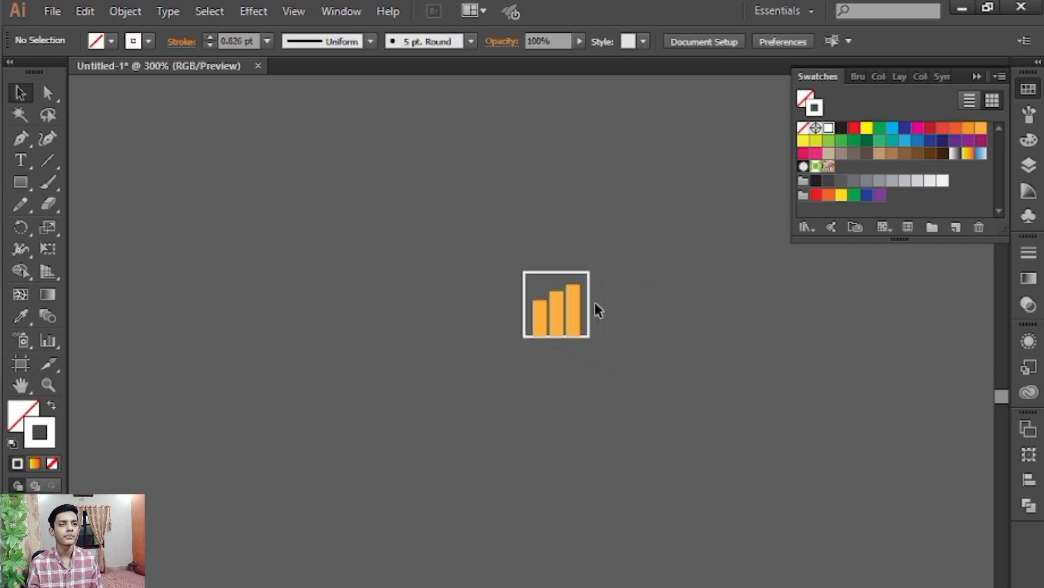
left_click(589, 305)
- Group the logo's square and bars and move them onto the dark blue card, to the upper right of the chevrons
scroll(594, 415, "down", 4)
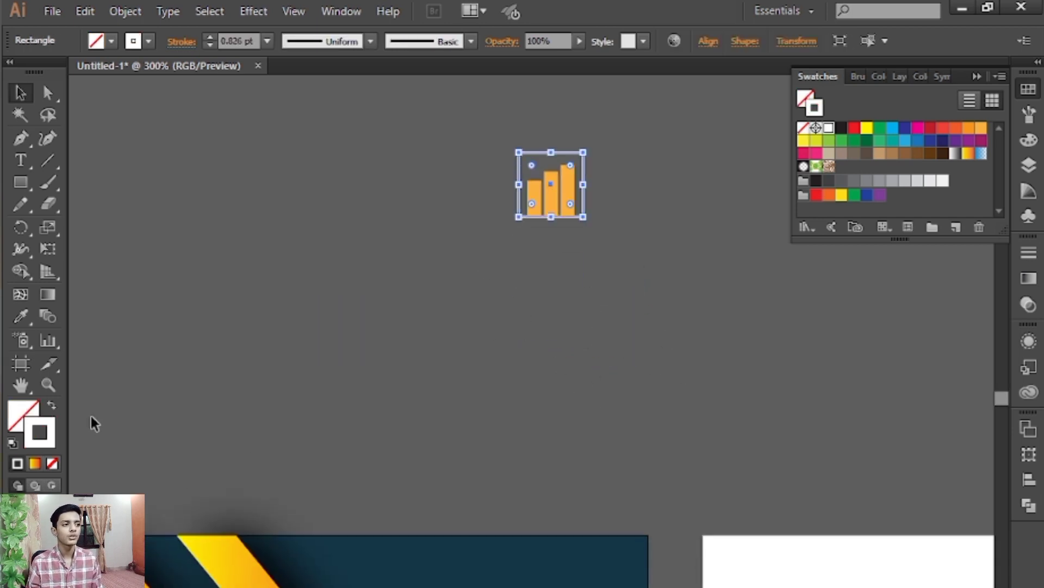
left_click_drag(462, 310, 573, 164)
left_click_drag(503, 141, 604, 240)
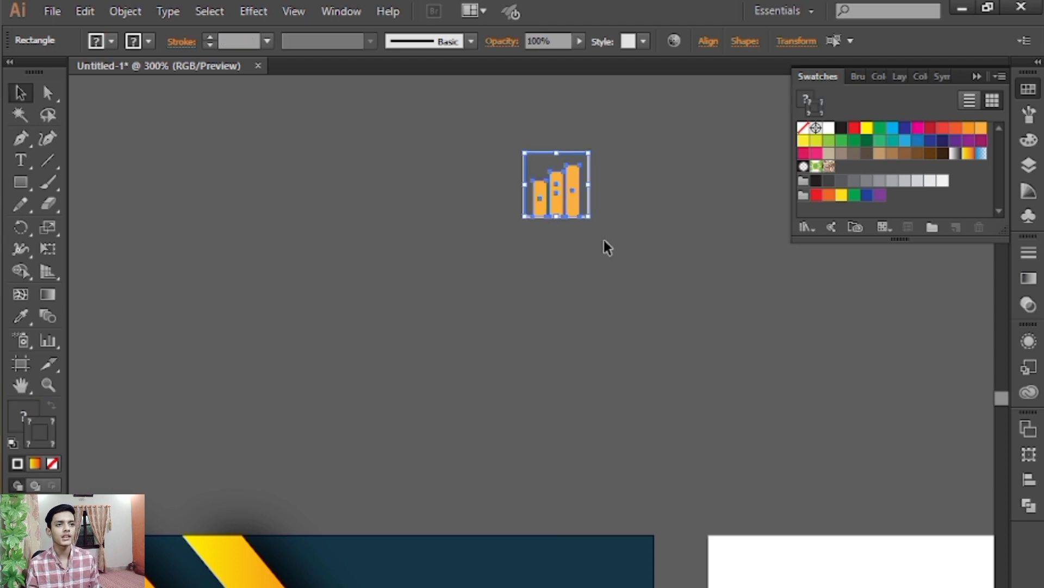
left_click_drag(604, 295, 602, 257)
left_click_drag(571, 178, 580, 522)
left_click_drag(580, 529, 579, 214)
left_click_drag(583, 305, 582, 270)
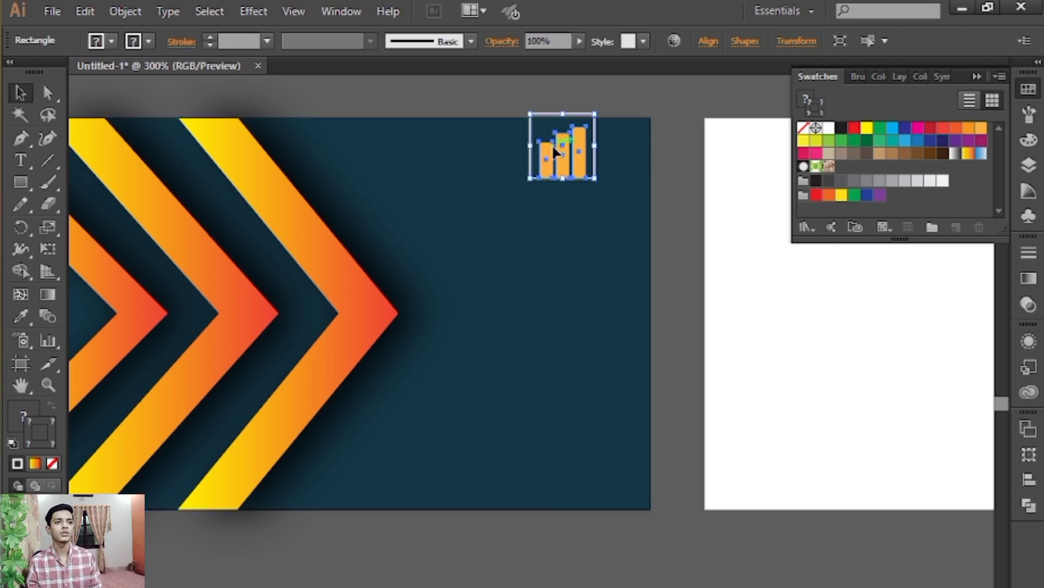
left_click_drag(560, 156, 548, 231)
left_click(657, 305)
scroll(598, 245, "up", 1)
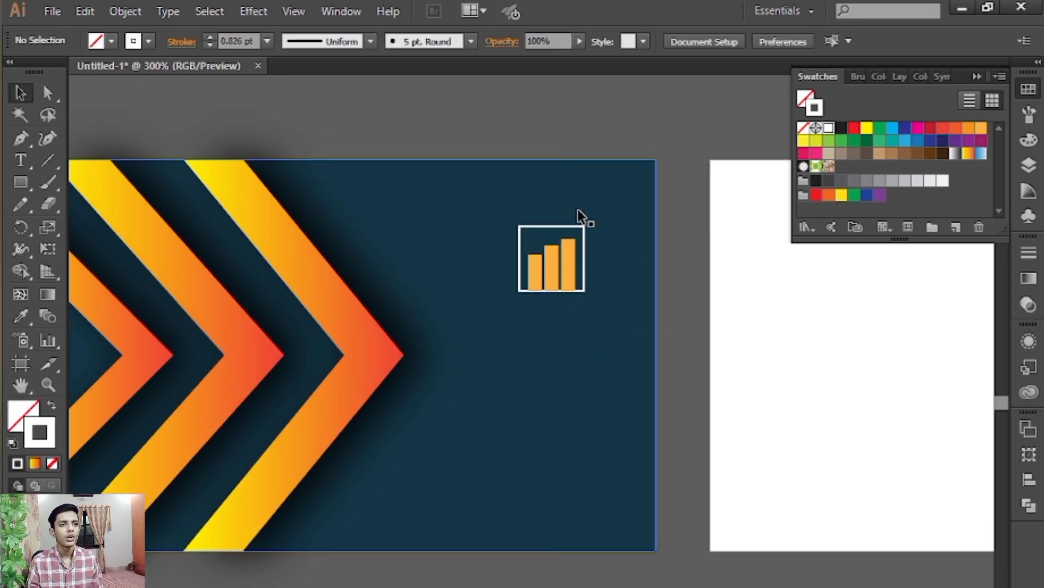
- Ungroup the bar-chart logo into its separate square and bars
left_click(575, 260)
right_click(562, 258)
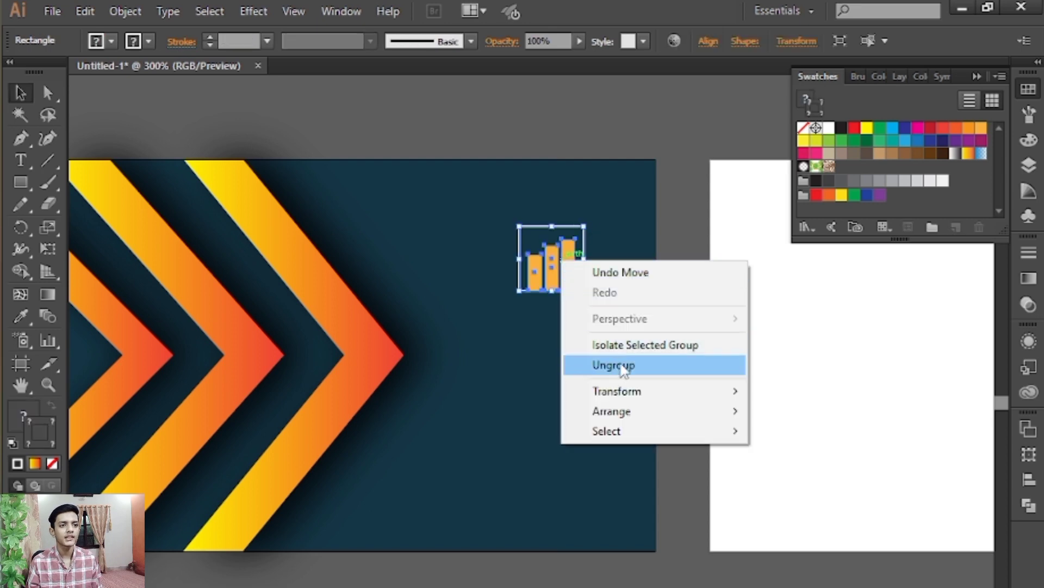
left_click(609, 363)
left_click(610, 277)
- Enlarge the logo's white square and nudge it so it frames the three bars with even margins
left_click(585, 257)
key("Down")
key("Down")
key("Down")
key("Down")
key("Down")
key("Down")
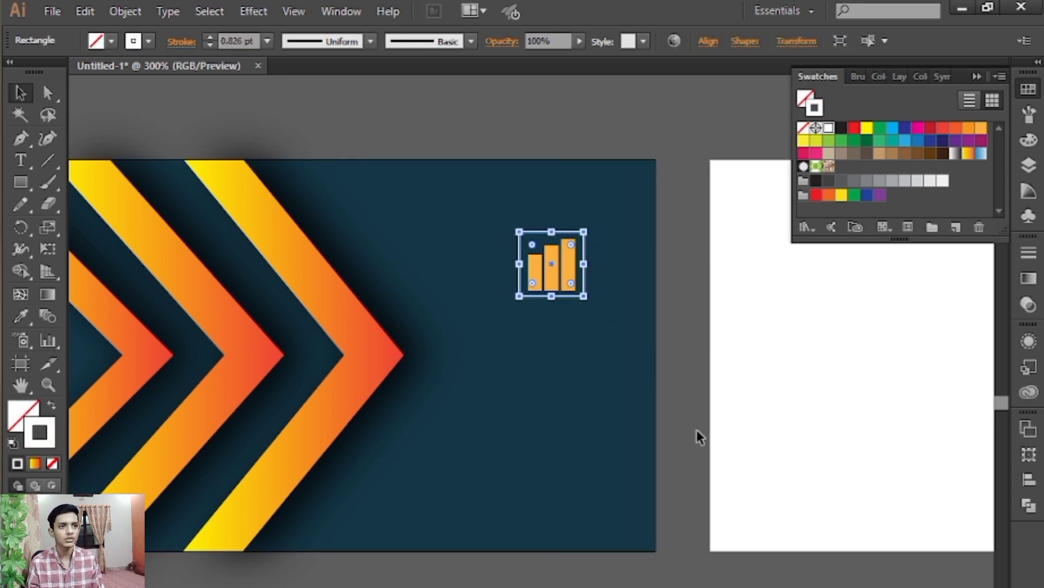
key("Up")
left_click(734, 443)
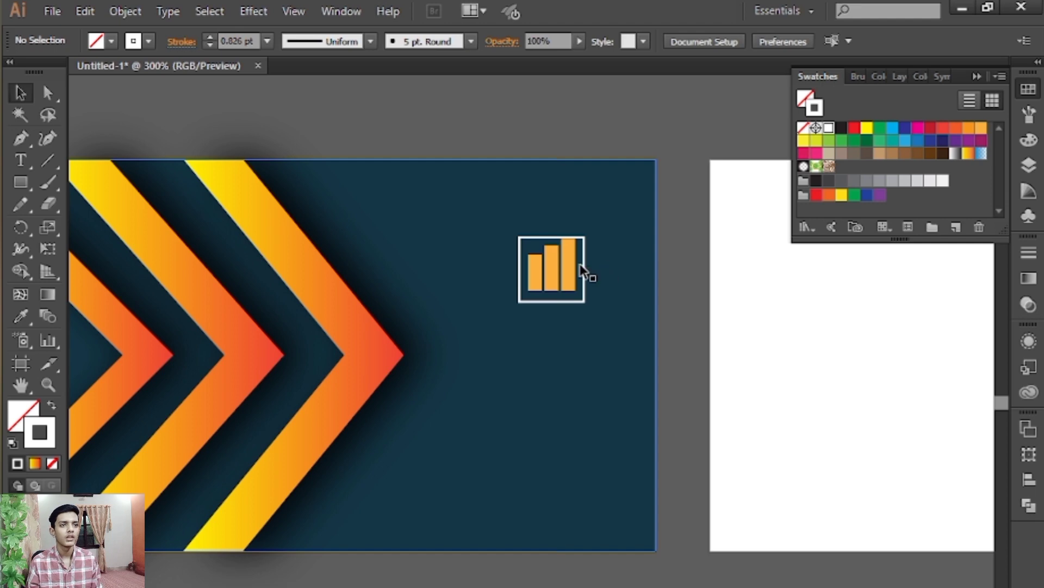
left_click(585, 288)
left_click_drag(585, 302, 593, 306)
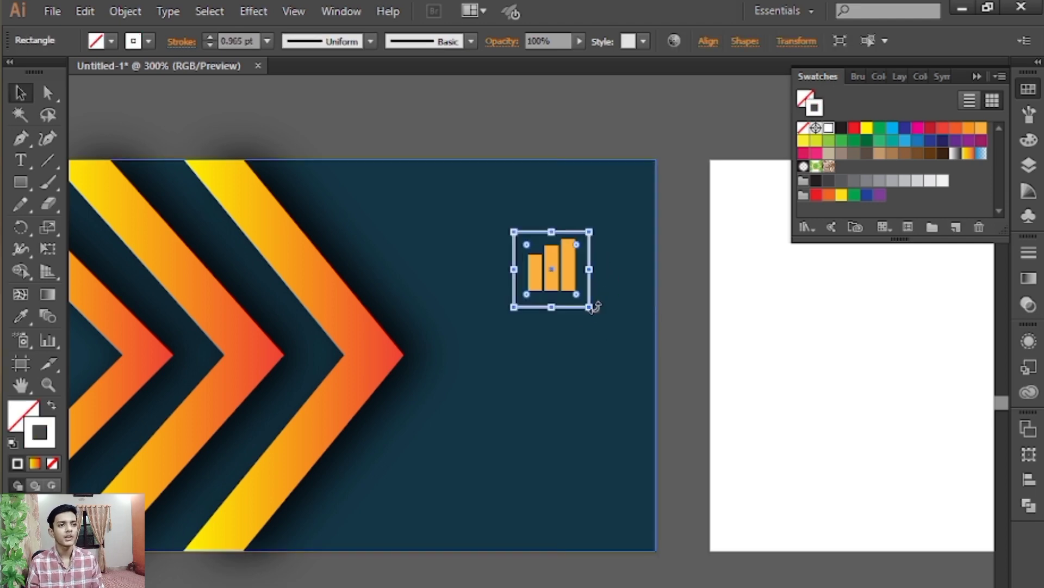
key("Up")
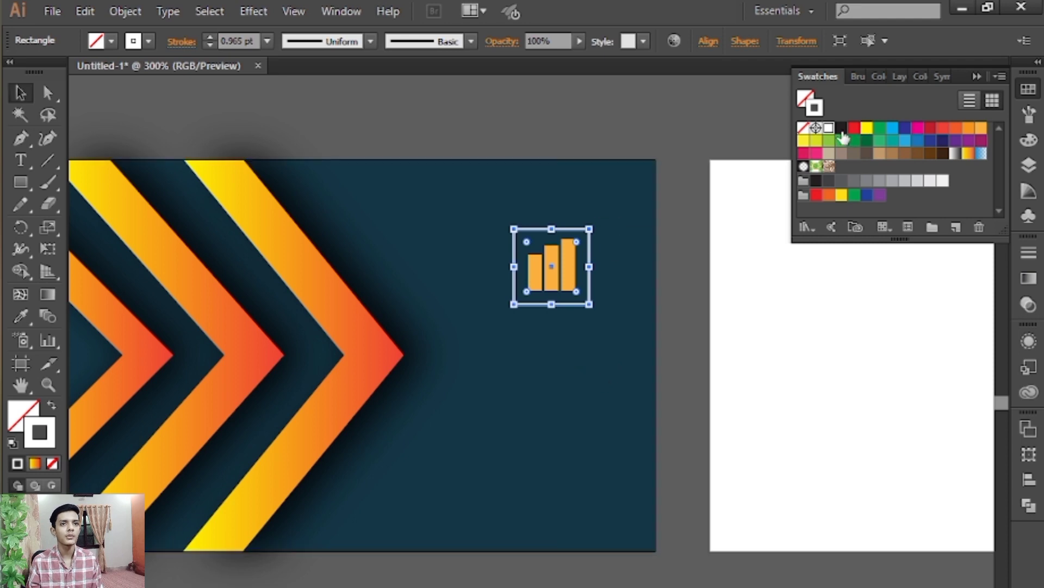
- Give the logo's square the chevrons' yellow-to-red gradient as its outline, with no fill
left_click(52, 405)
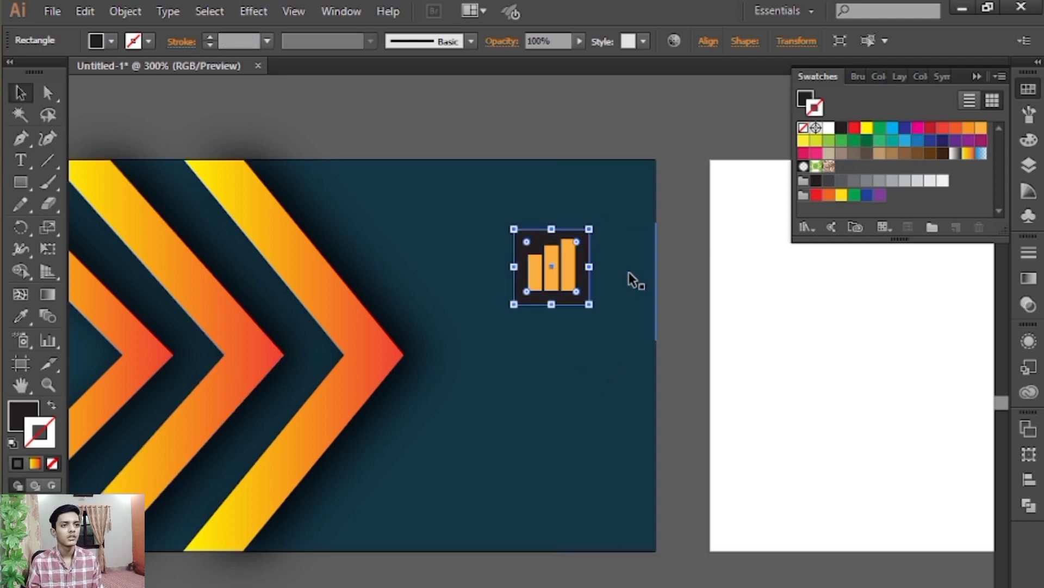
left_click(641, 121)
left_click_drag(613, 157, 657, 75)
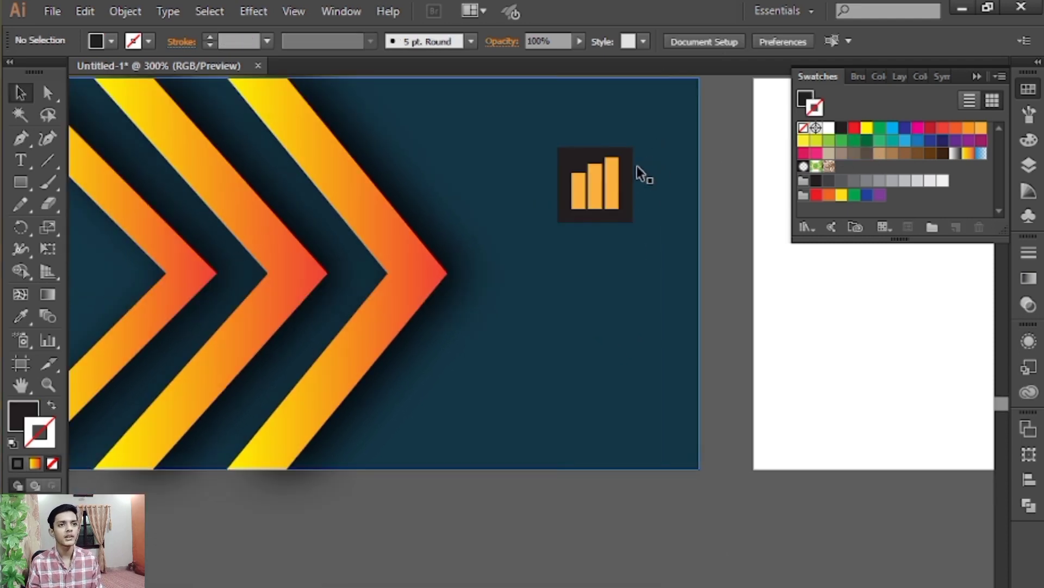
left_click(630, 168)
left_click(20, 316)
left_click(448, 269)
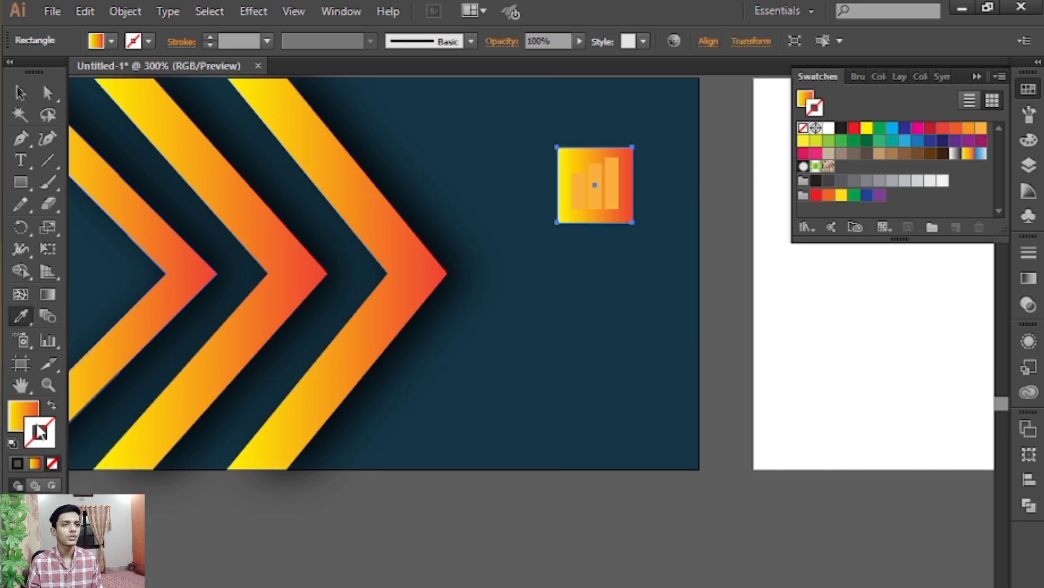
left_click(51, 408)
key("v")
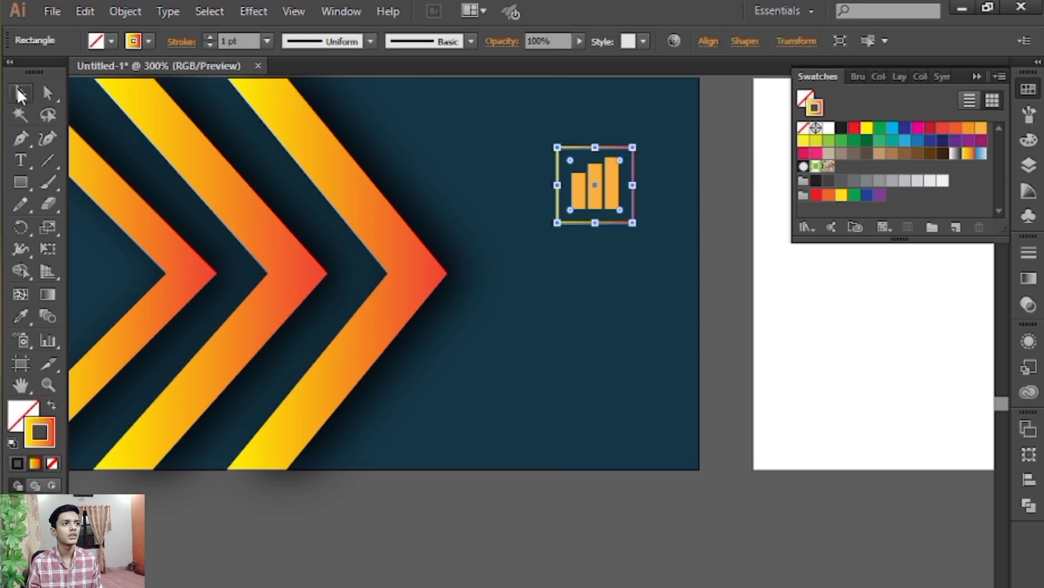
- Rotate the gradient-outlined square 45° into a diamond around the bars
left_click(250, 528)
left_click_drag(256, 506, 229, 587)
left_click(593, 337)
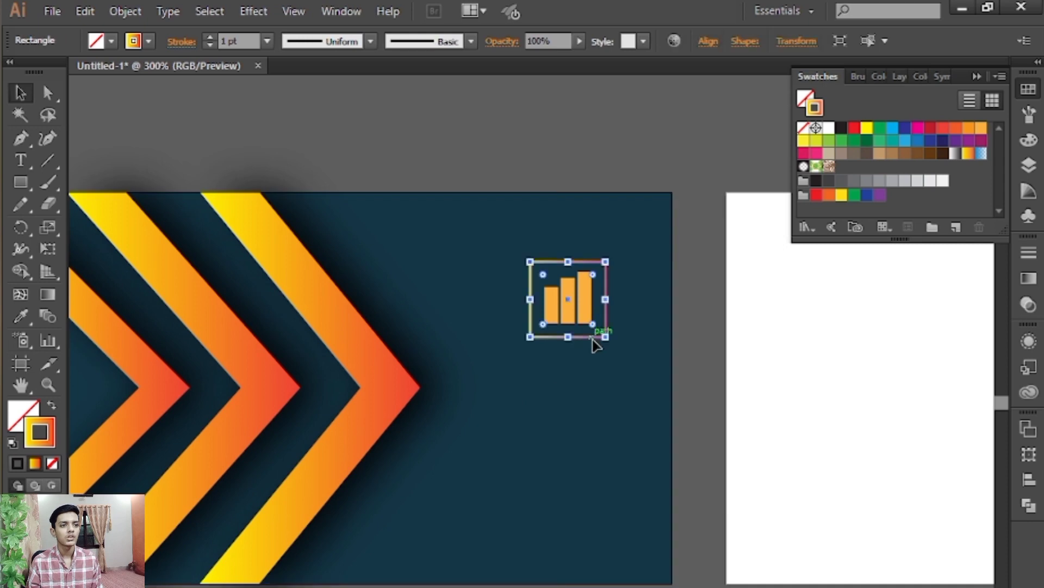
left_click_drag(615, 256, 634, 308)
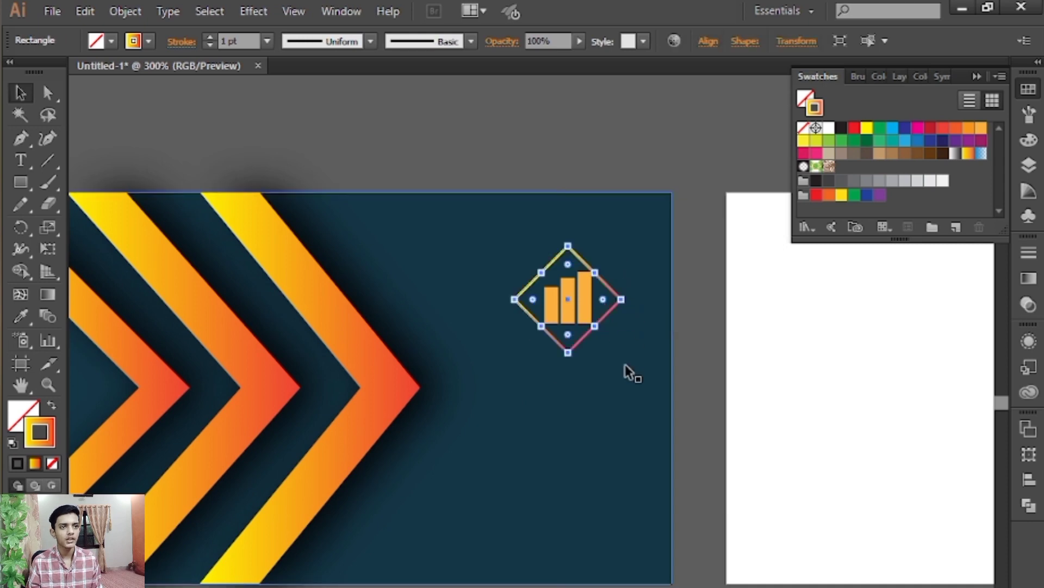
left_click(694, 396)
left_click_drag(562, 285, 583, 276)
- Nudge the diamond outline slightly to the right relative to the bars
left_click(626, 274)
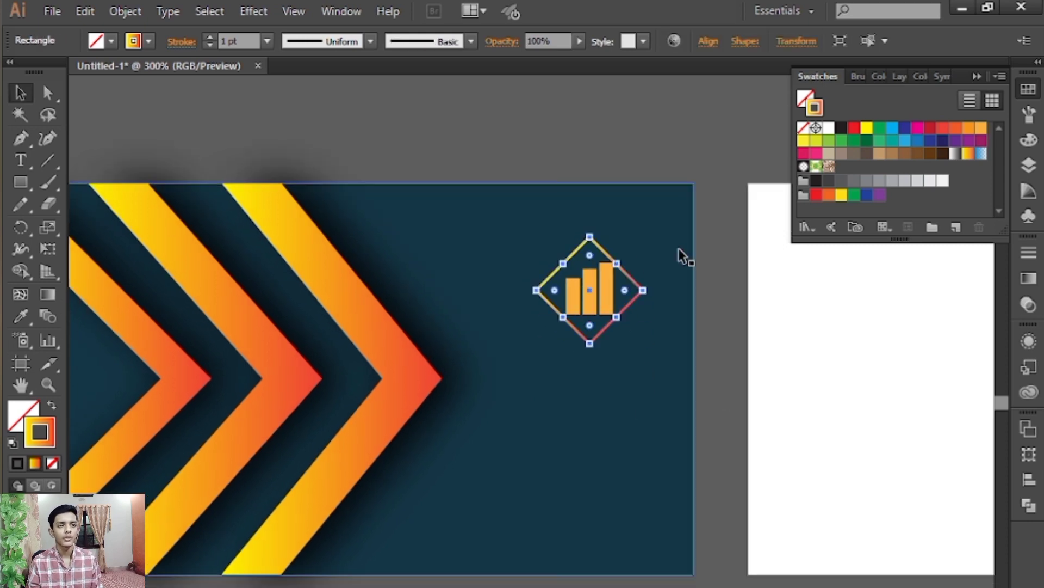
key("Right")
key("Right")
key("Right")
left_click(684, 262)
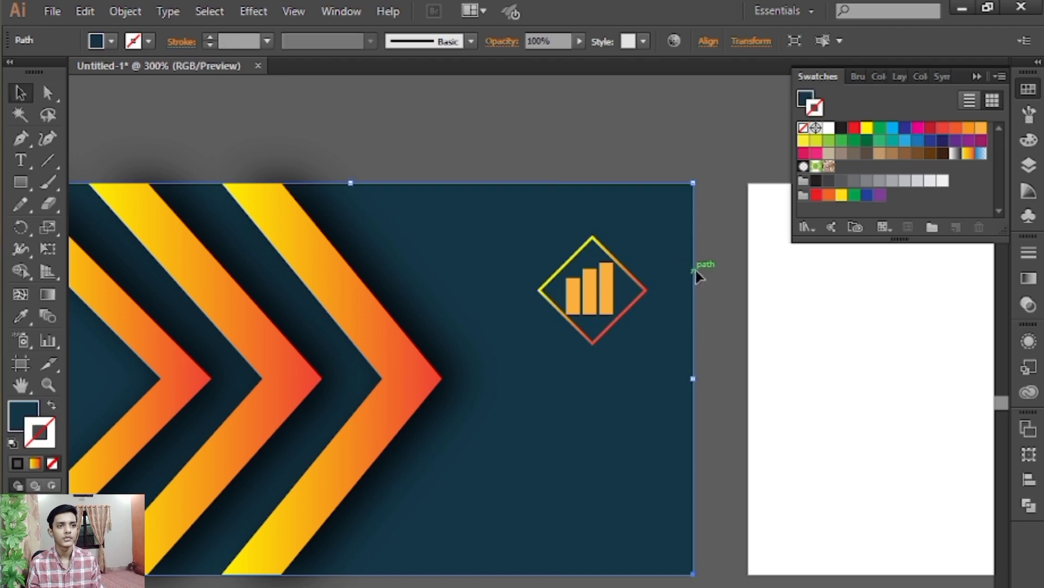
left_click(716, 345)
left_click_drag(683, 450, 725, 408)
left_click_drag(651, 419, 694, 436)
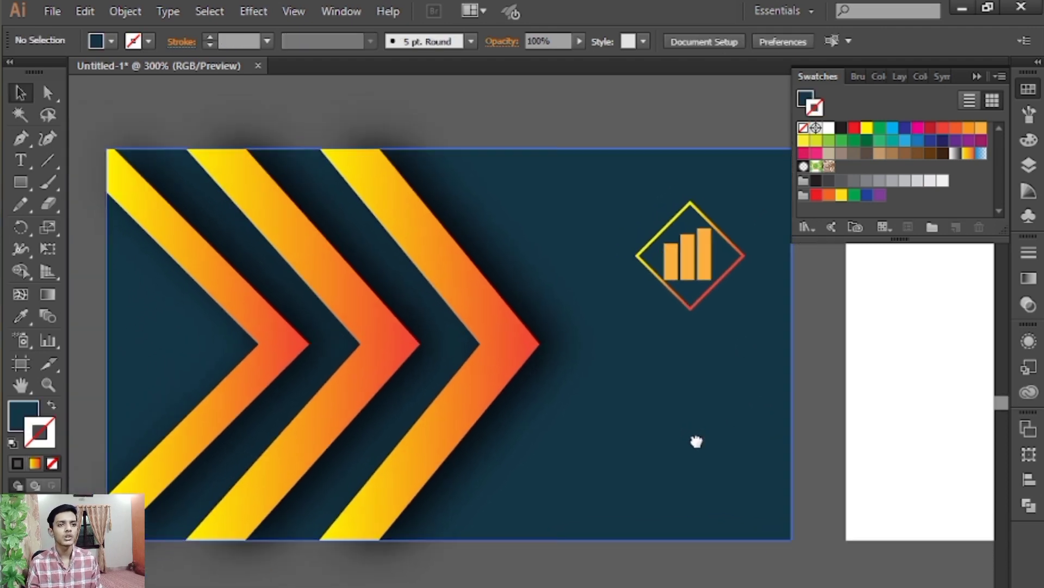
- Select all three orange bars and scale them down evenly about their centre inside the diamond
left_click(700, 258)
left_click(690, 265, "shift")
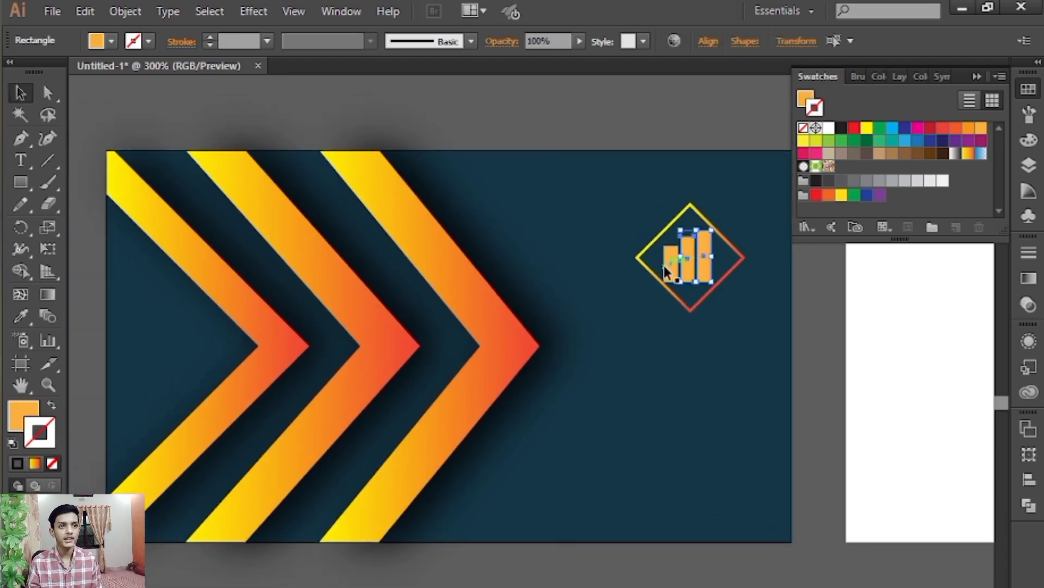
left_click(667, 265, "shift")
key("Right")
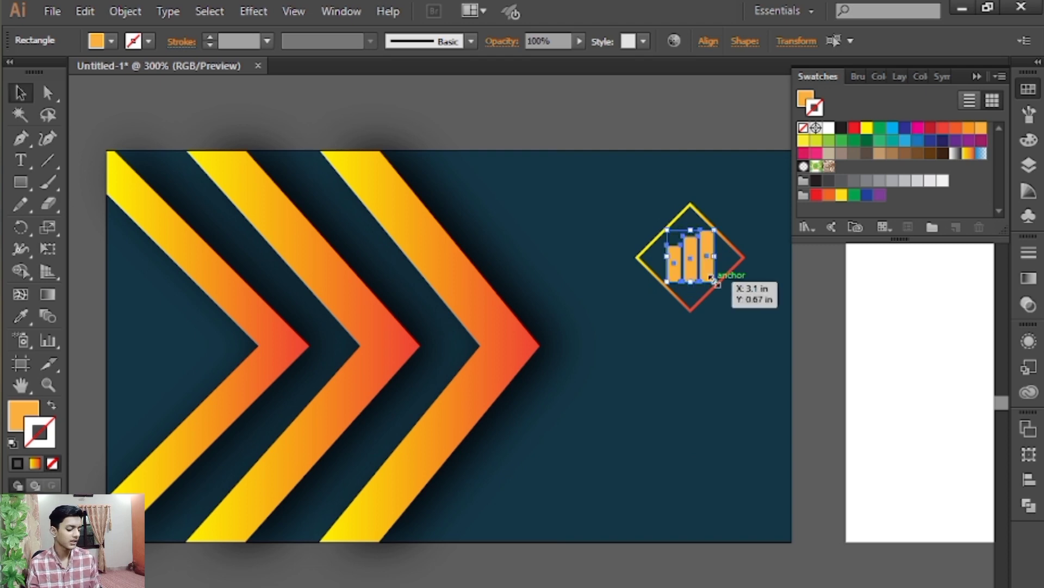
key("Left")
left_click_drag(715, 283, 707, 276)
left_click(794, 405)
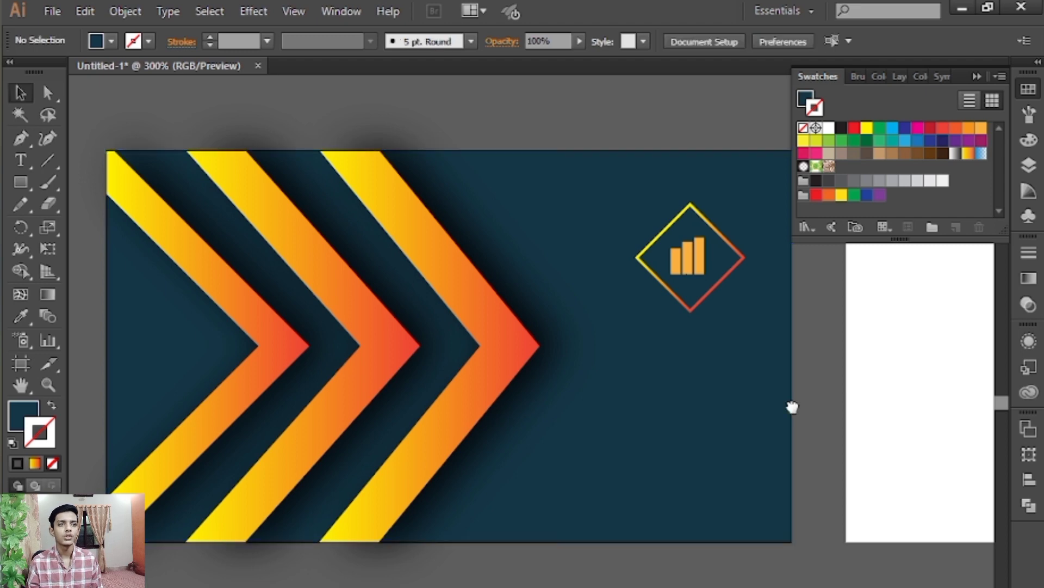
left_click_drag(792, 406, 791, 436)
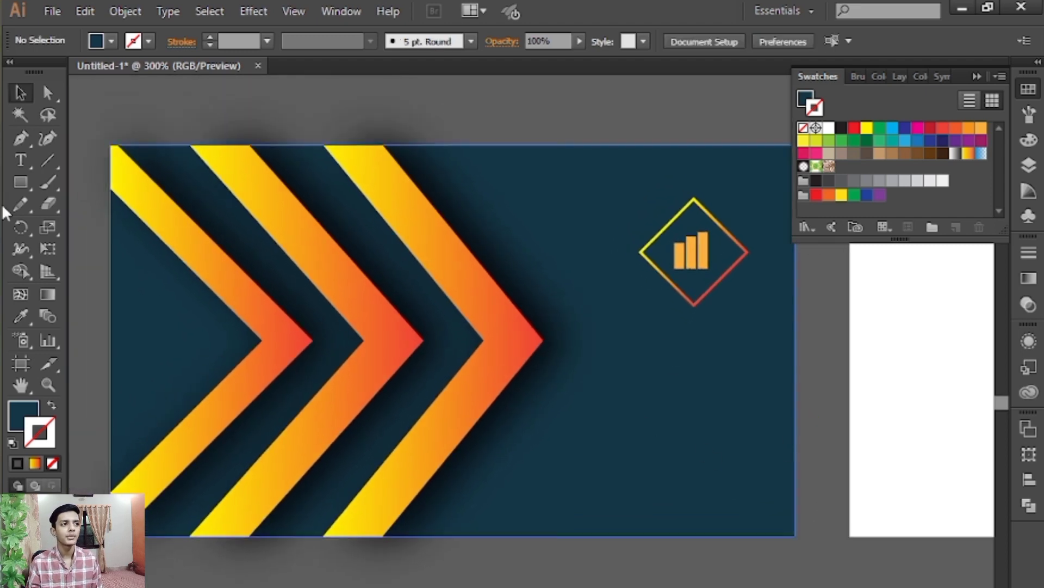
- Add the text "spg graphic" below the diamond logo
left_click(21, 160)
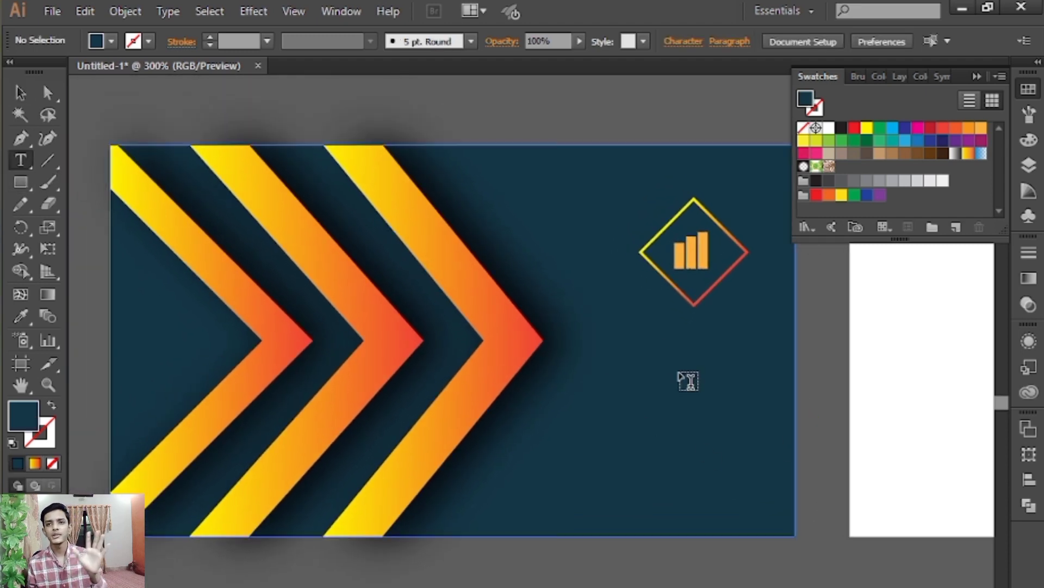
left_click(688, 381)
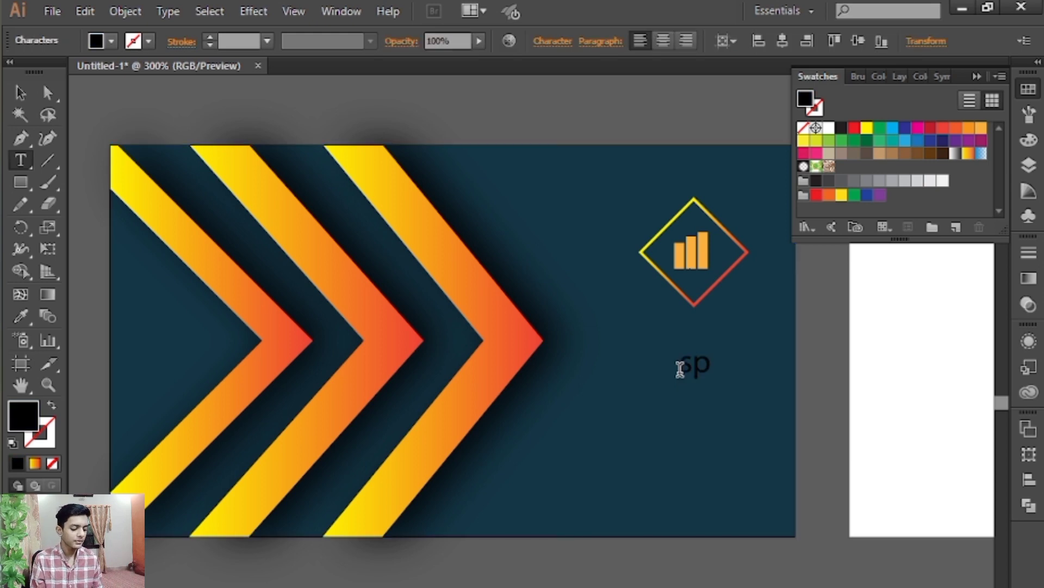
type("spw")
key("BackSpace")
type("g graphic")
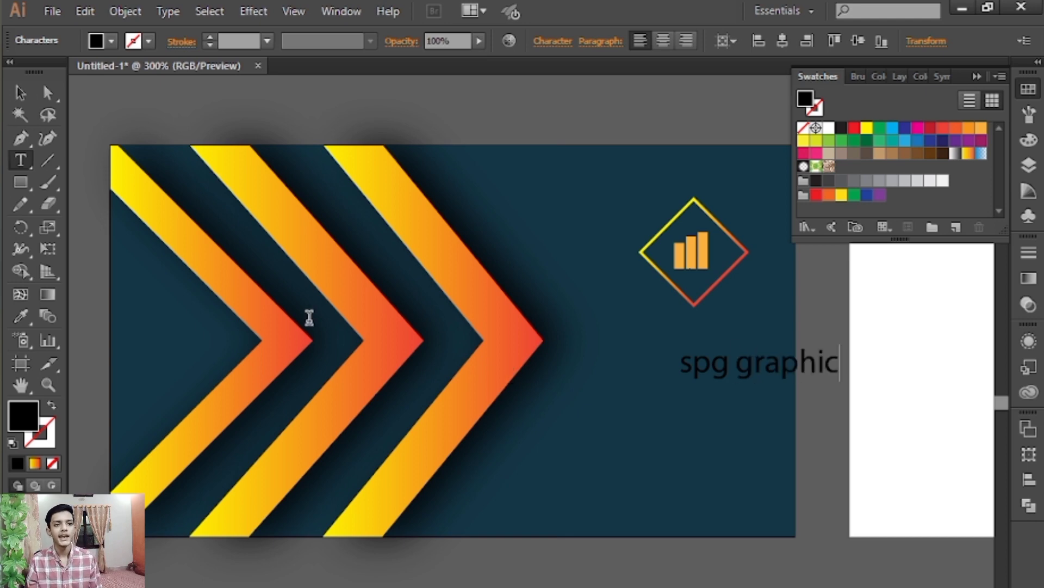
- Set the company text to all caps in the Franklin Gothic Demi Cond font
left_click(21, 94)
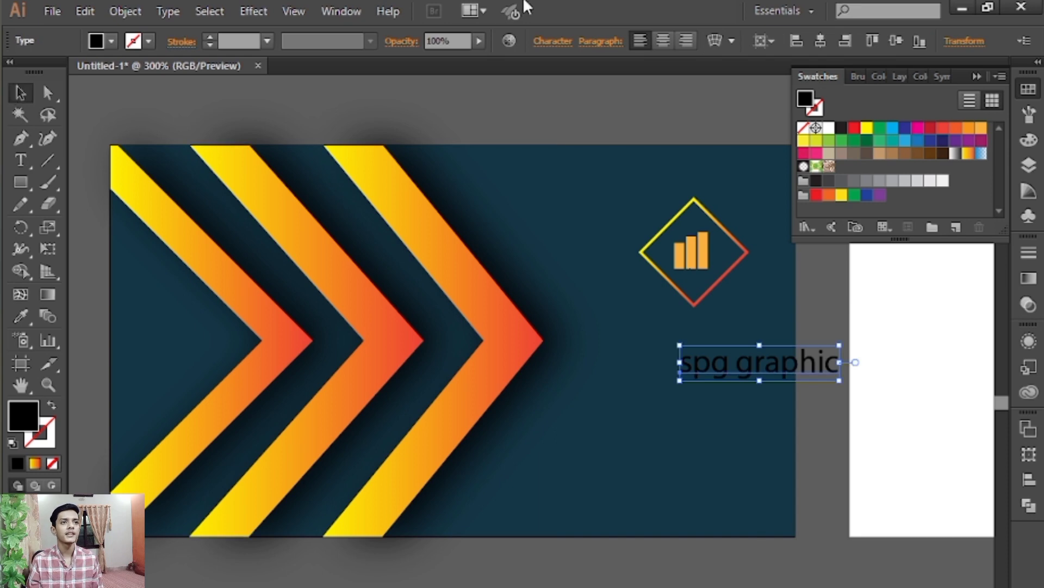
left_click(553, 41)
left_click(379, 256)
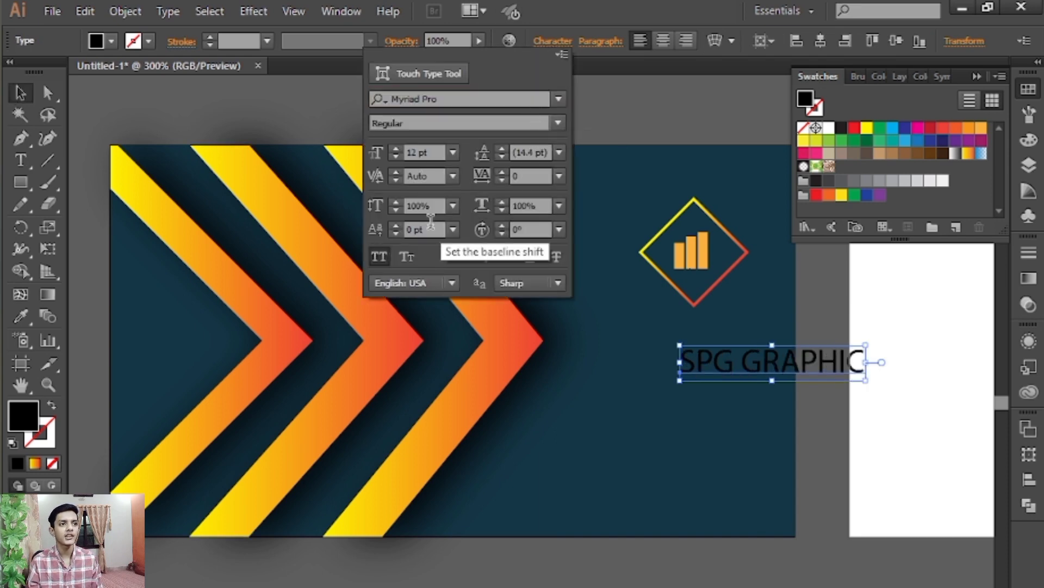
left_click(558, 99)
left_click_drag(715, 402, 720, 276)
left_click(691, 302)
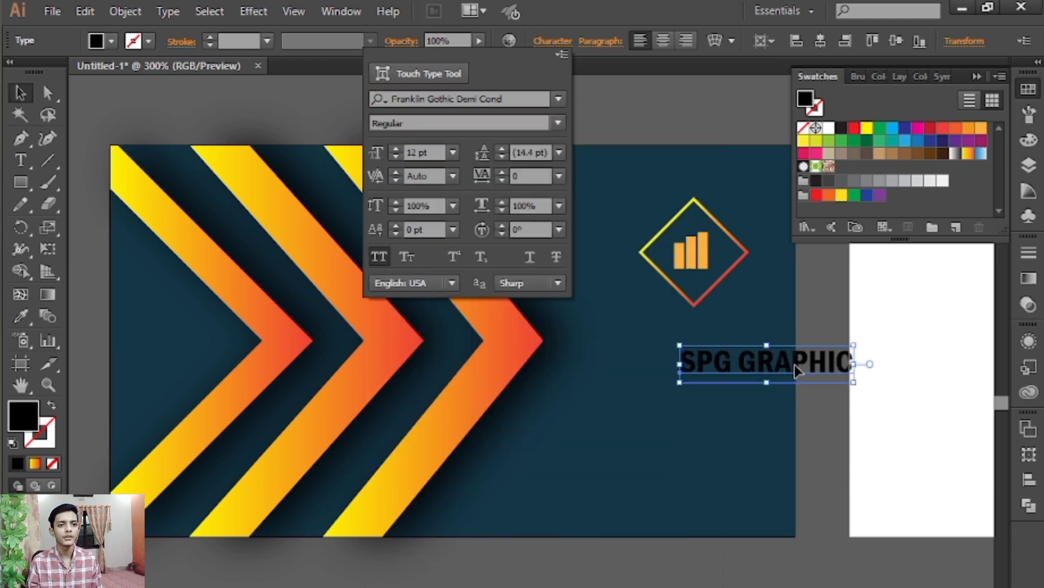
- Centre the company text directly under the diamond logo and fill it with white
left_click_drag(767, 362, 701, 335)
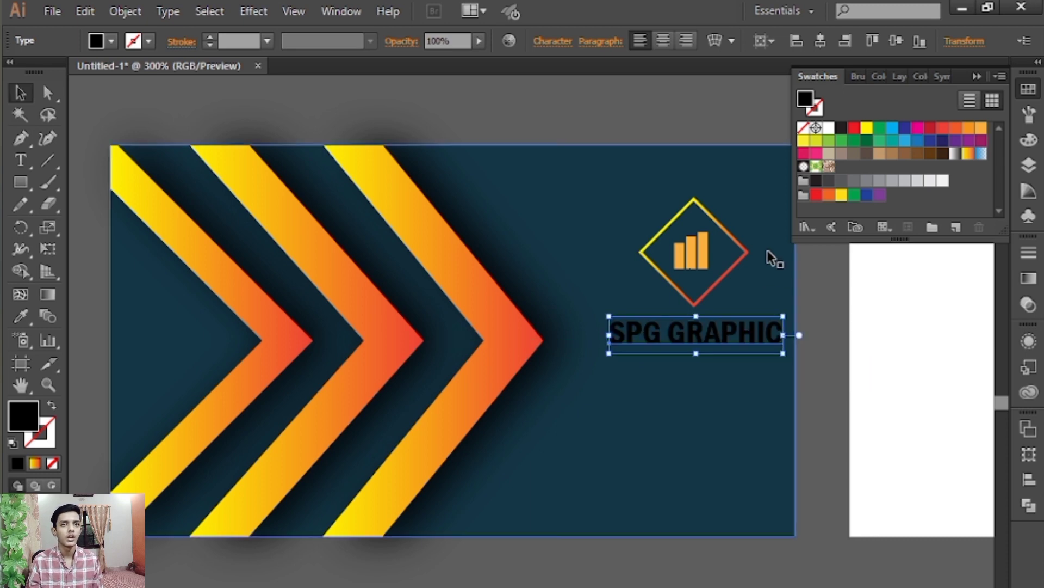
left_click(829, 128)
left_click(520, 97)
left_click_drag(558, 204, 598, 227)
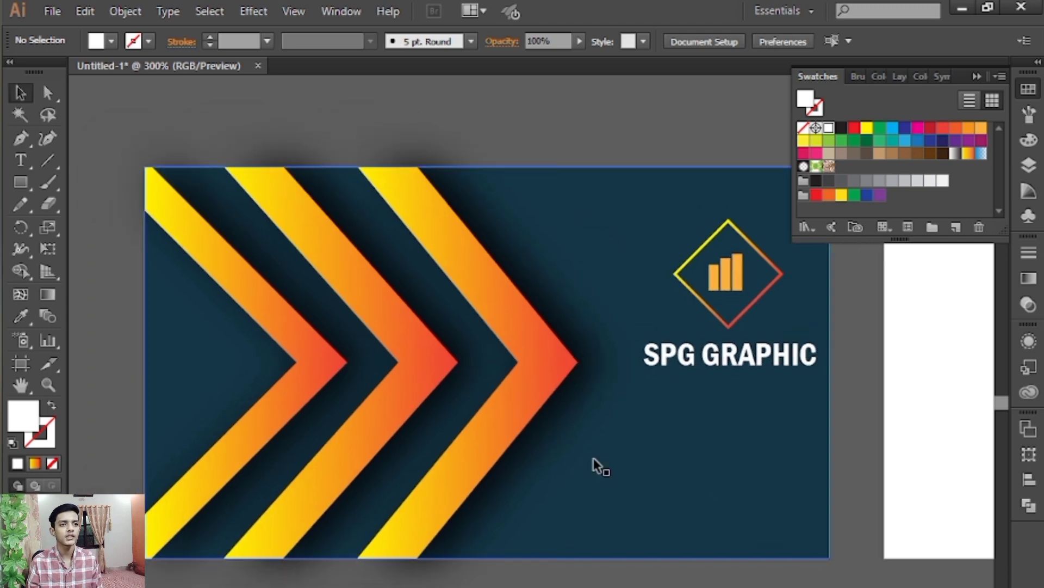
- Expand the SPG GRAPHIC text's object and fill, and apply the chevrons' yellow-to-red gradient to the letters
left_click(740, 365)
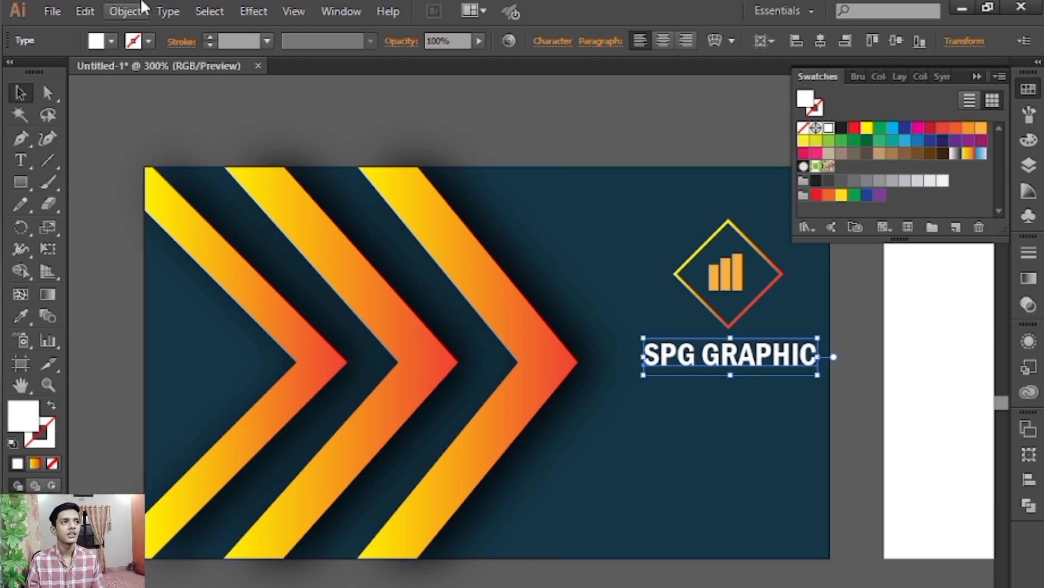
left_click(128, 11)
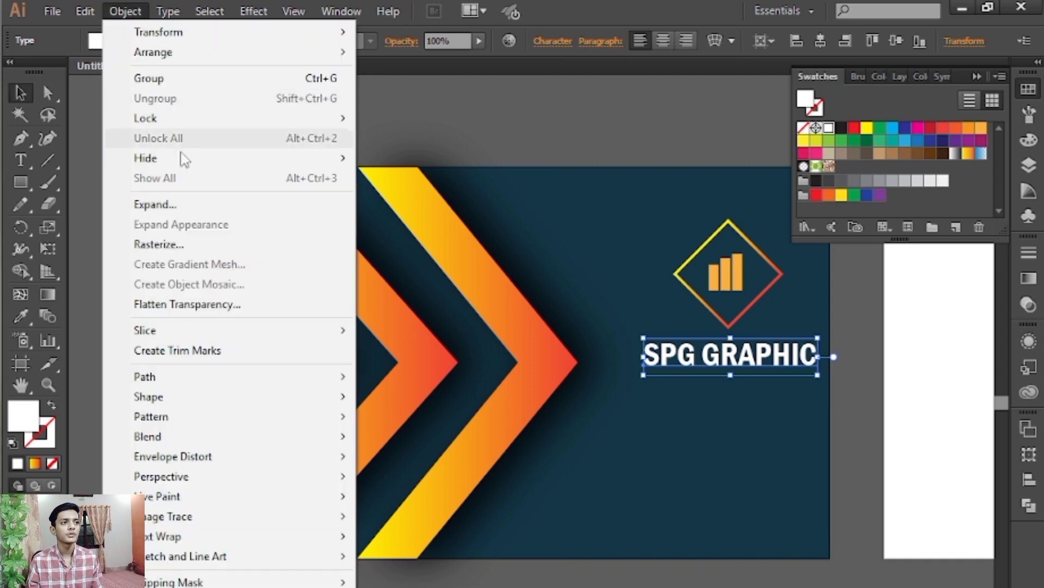
left_click(197, 212)
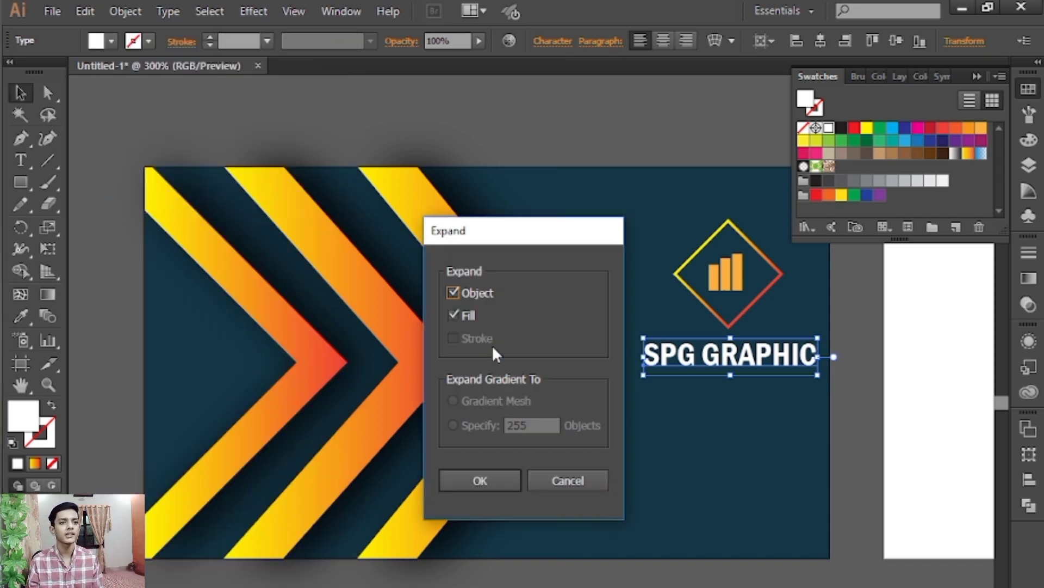
left_click(20, 315)
left_click(419, 330)
left_click(20, 92)
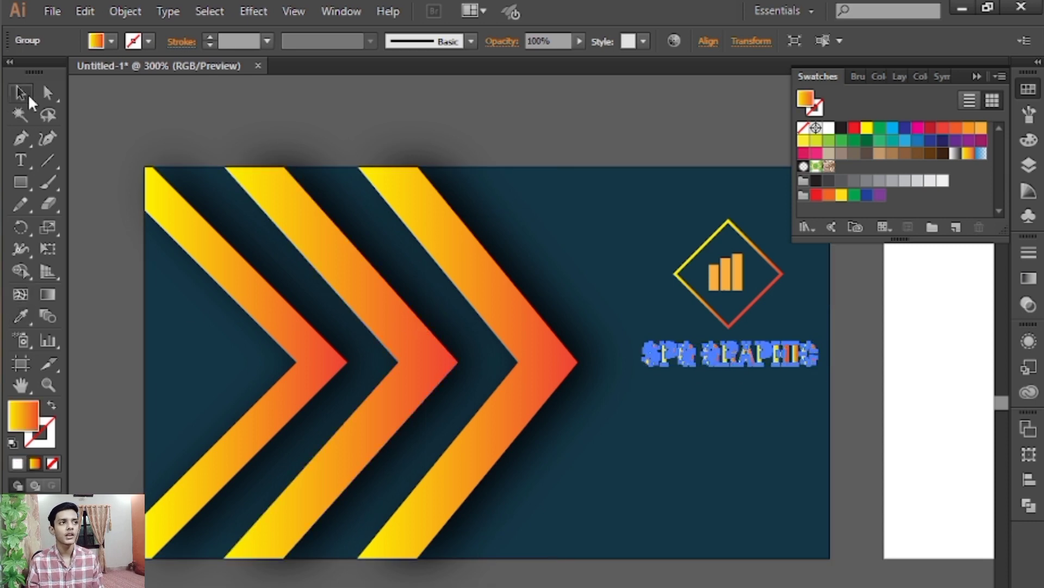
left_click(451, 191)
left_click(791, 355)
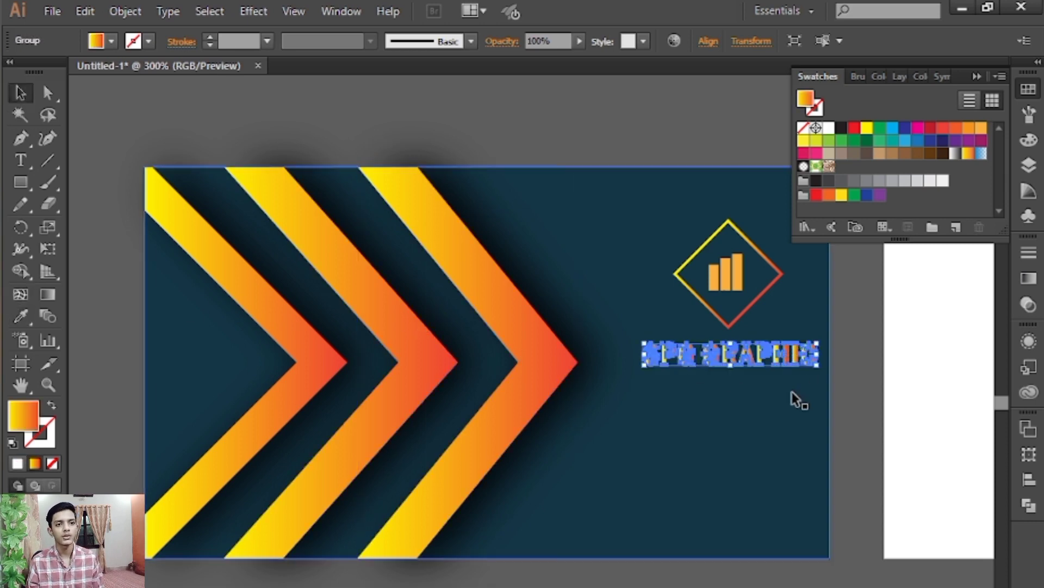
- Try a plain white fill on the SPG GRAPHIC letters
left_click(828, 127)
left_click(621, 110)
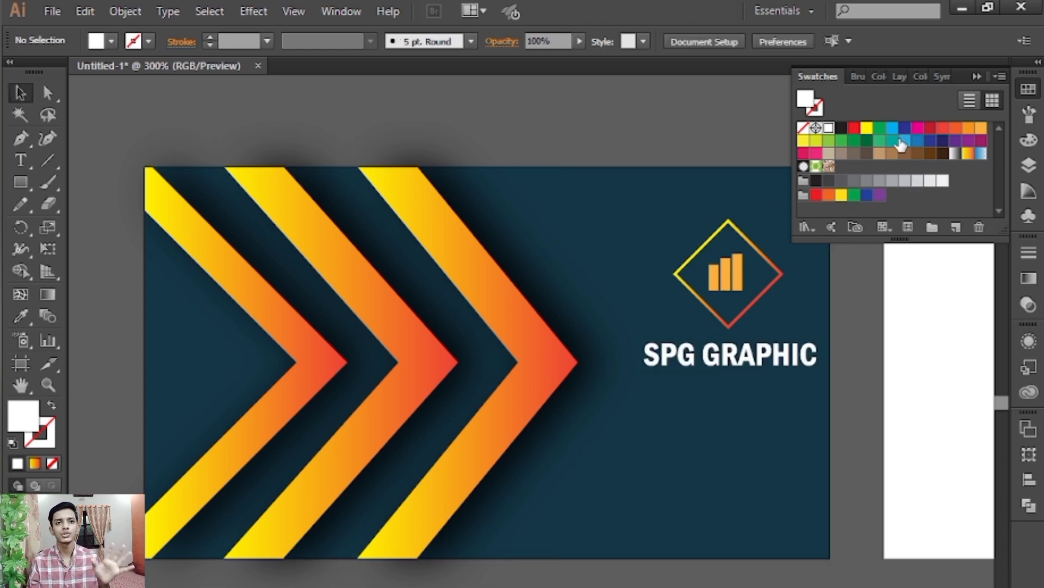
- Sample the chevrons' yellow-to-red gradient onto the SPG GRAPHIC letters and change its type to Radial
left_click(739, 366)
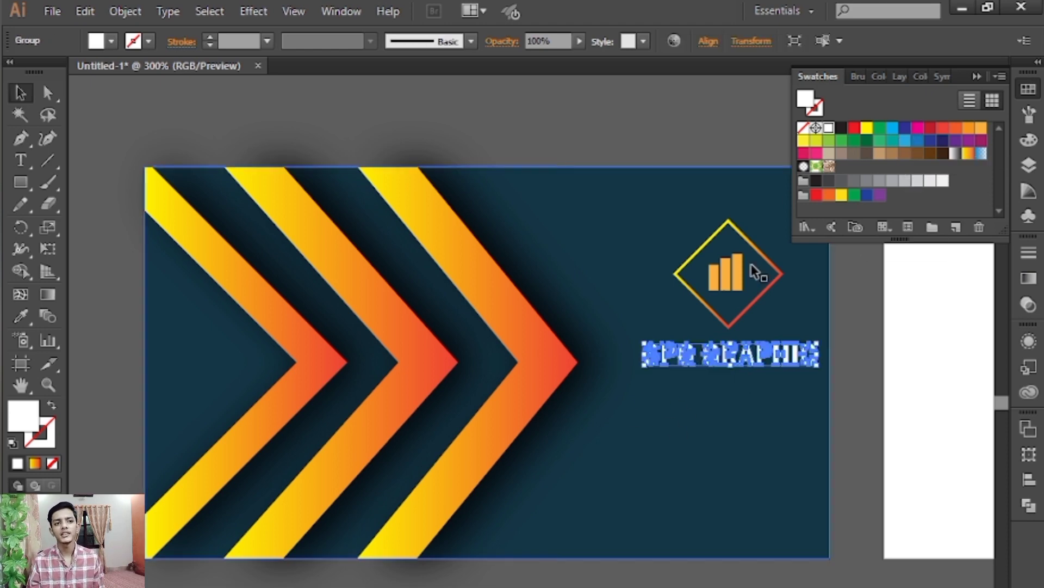
left_click(20, 315)
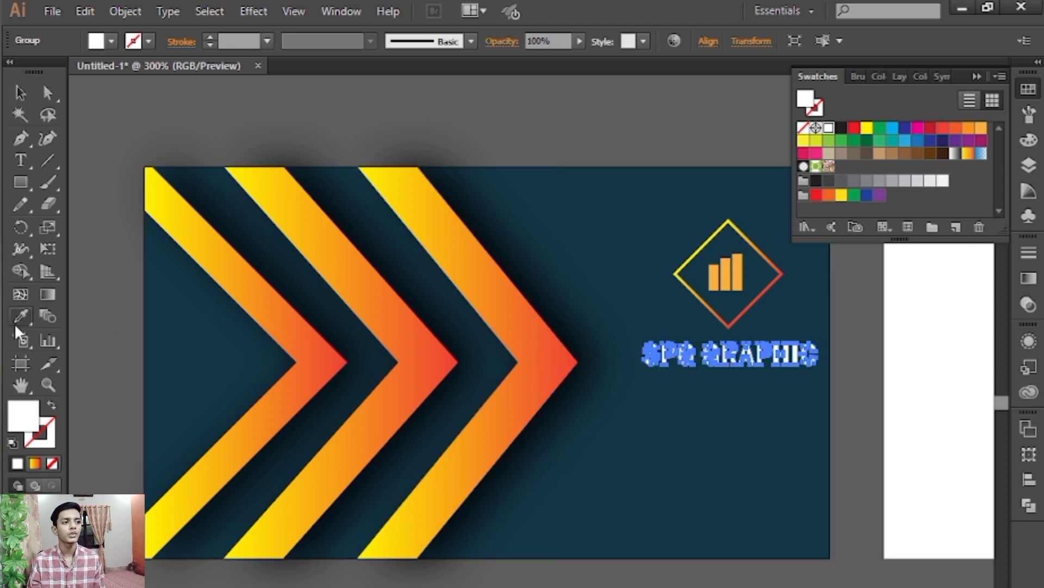
left_click(496, 295)
left_click(1030, 279)
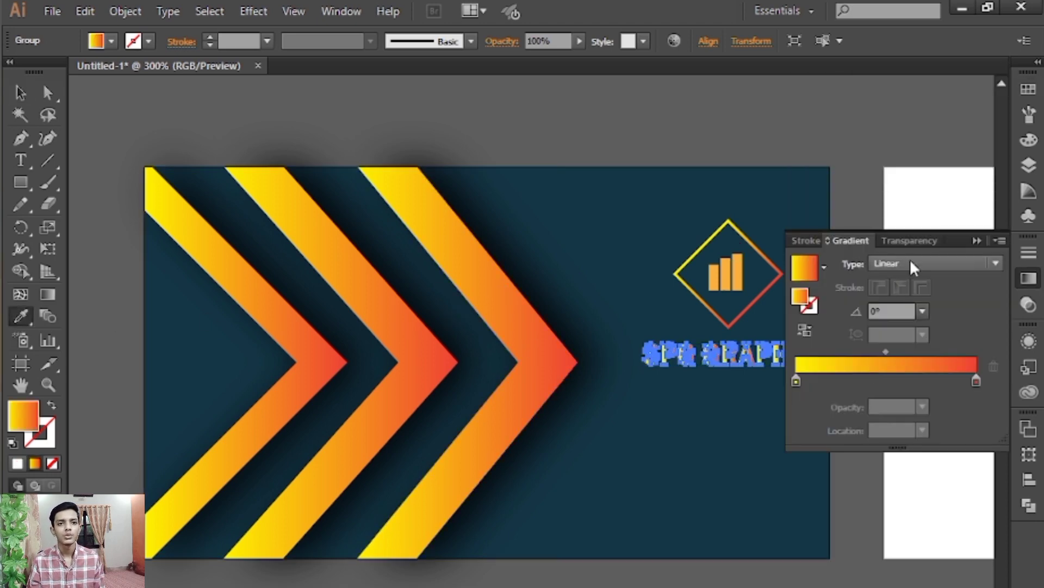
left_click(916, 263)
left_click(904, 303)
left_click(934, 265)
left_click(914, 146)
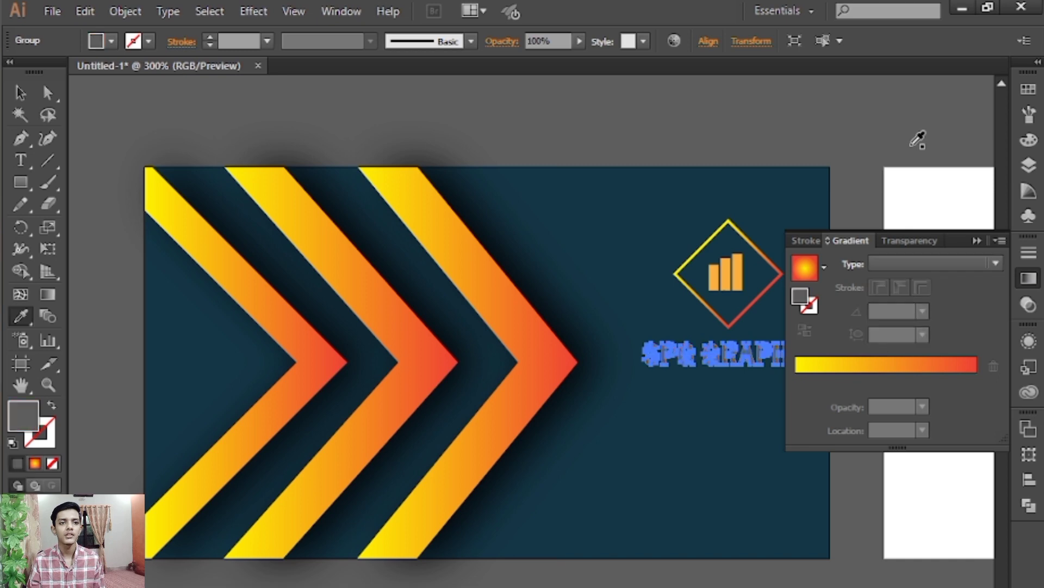
key("ctrl+z")
left_click(20, 94)
left_click(214, 132)
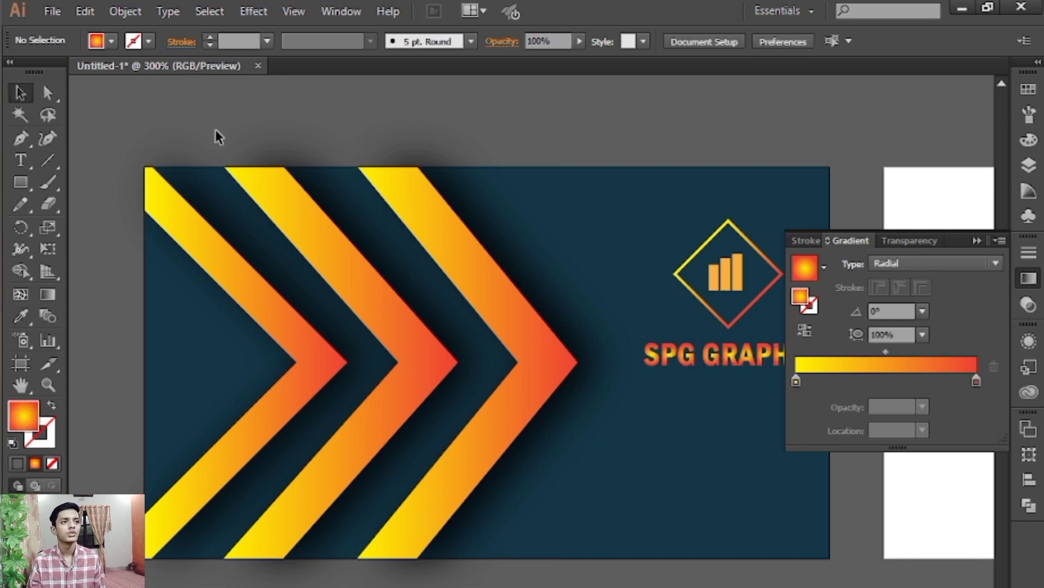
left_click(976, 241)
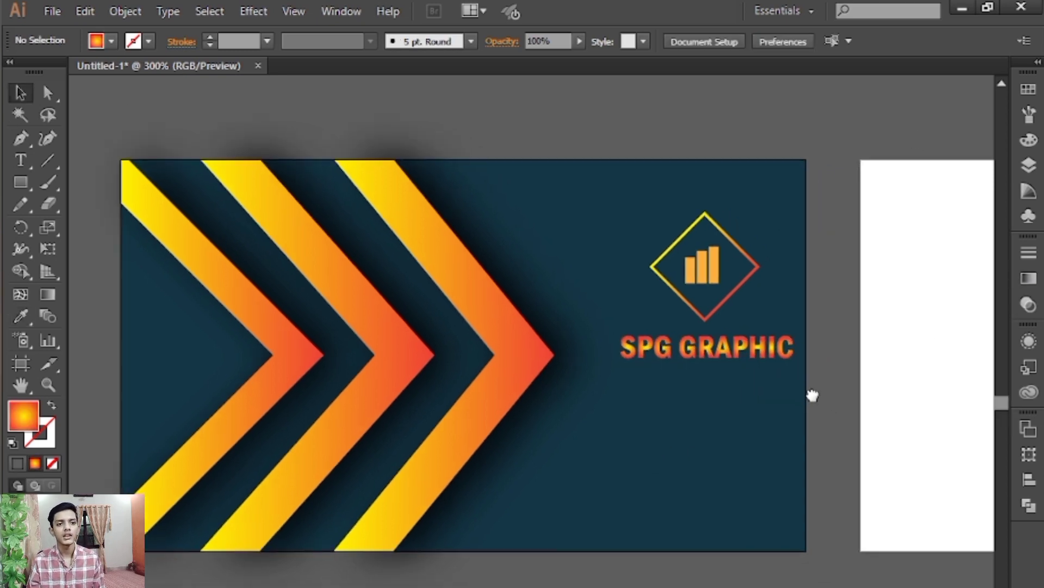
- Apply a Multiply drop shadow to SPG GRAPHIC with 100% opacity, 0.1 in X offset, 0 in Y offset and 0.1 in blur
left_click_drag(766, 339, 762, 332)
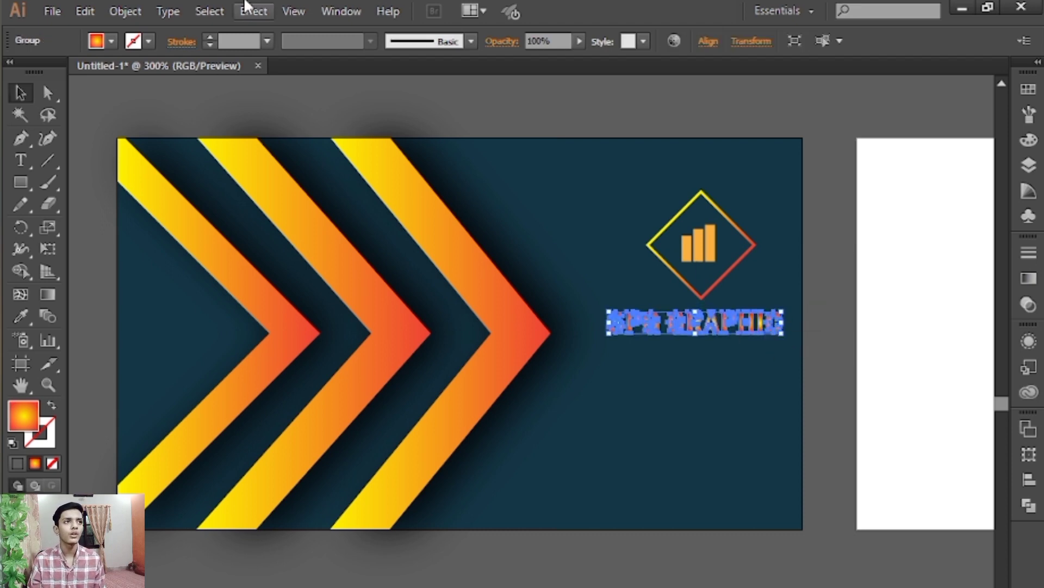
key("z")
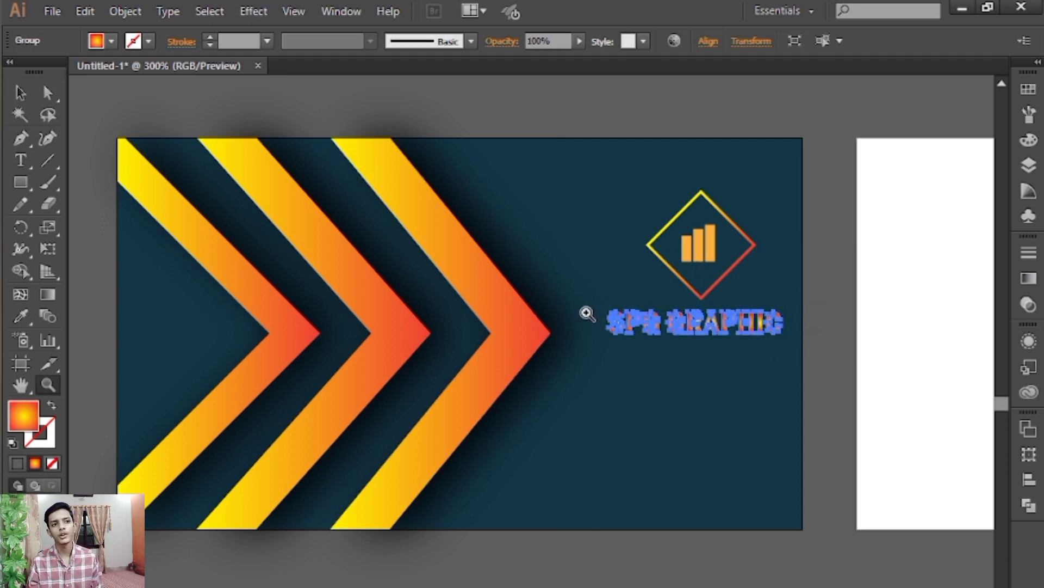
left_click_drag(586, 314, 764, 354)
left_click_drag(731, 442, 662, 337)
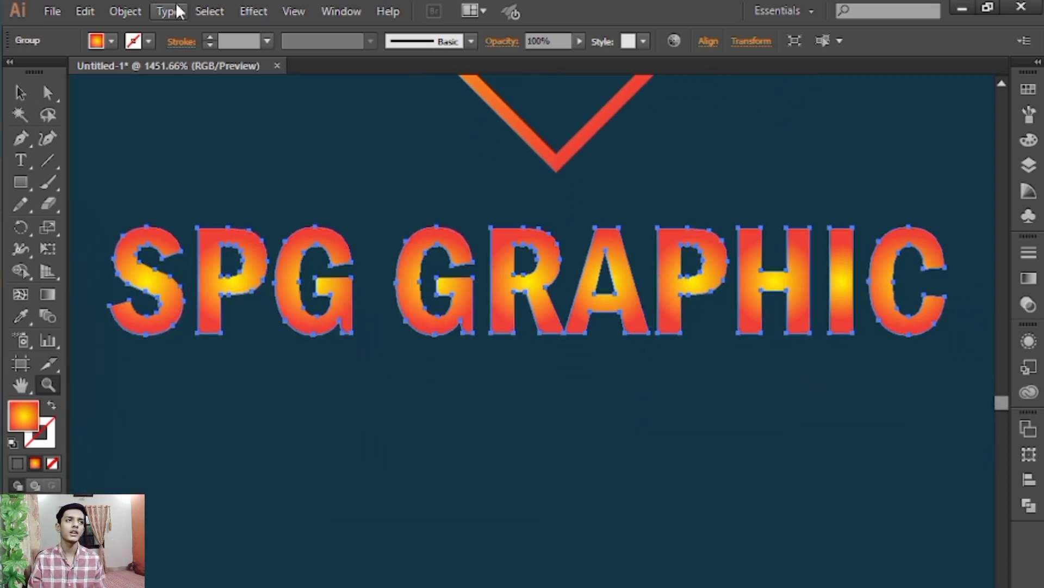
left_click(254, 11)
mouse_move(355, 219)
left_click(466, 218)
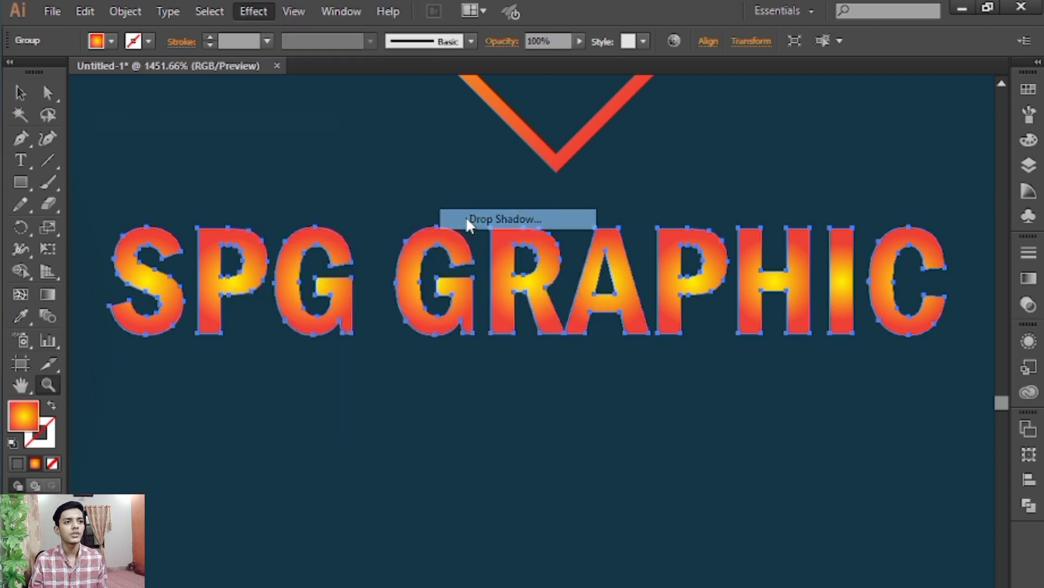
left_click(100, 338)
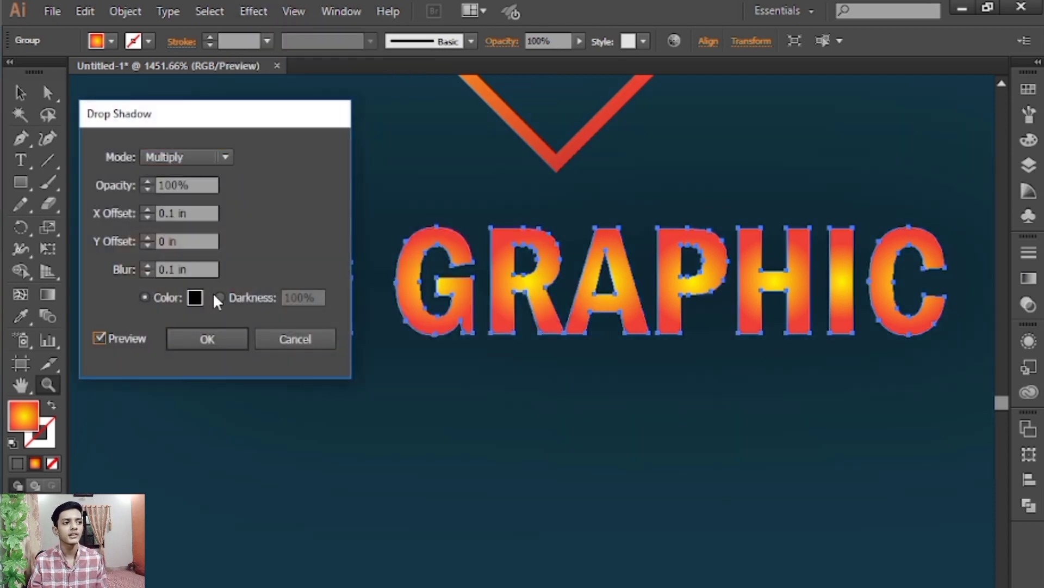
left_click(312, 334)
key("ctrl+minus")
key("ctrl+minus")
key("ctrl+minus")
key("ctrl+minus")
key("ctrl+minus")
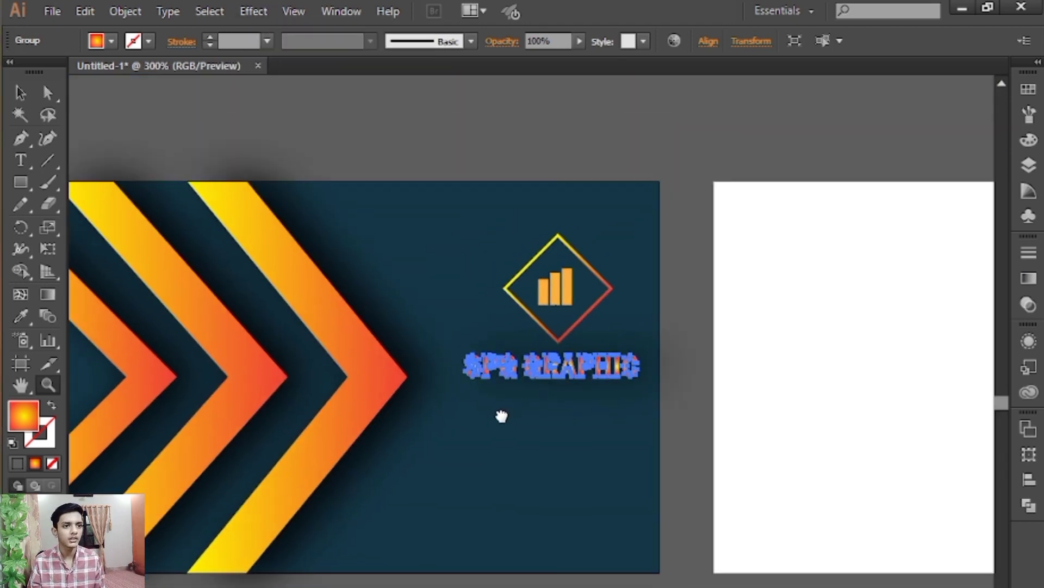
left_click_drag(501, 416, 606, 384)
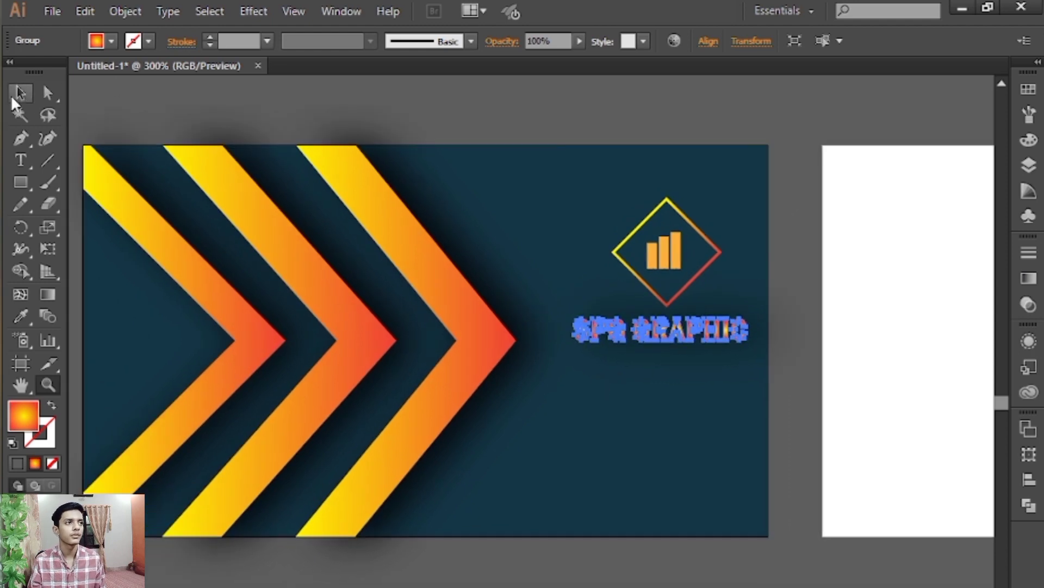
left_click(20, 93)
left_click(214, 103)
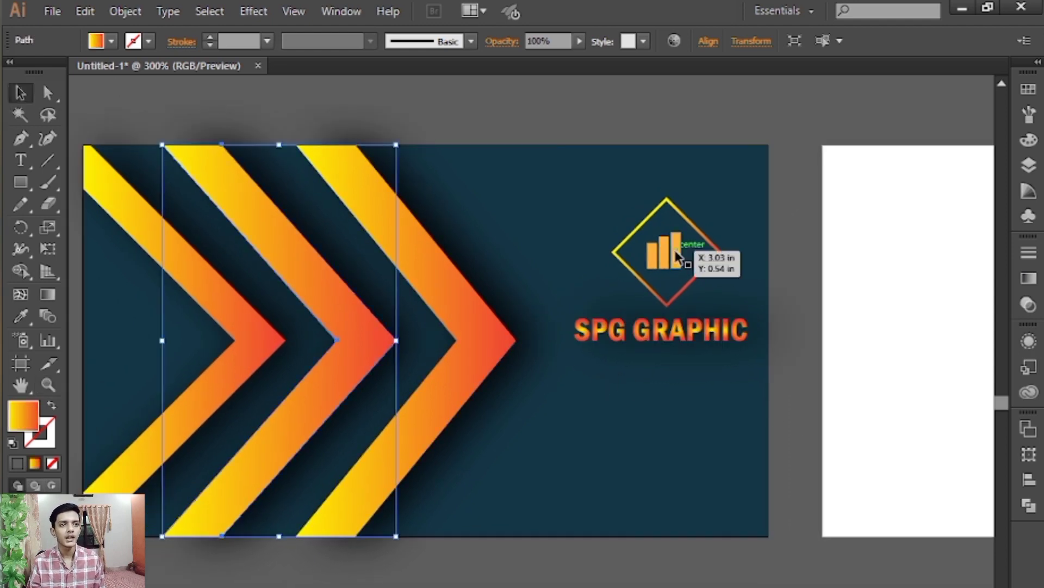
- Apply a Multiply drop shadow with 100% opacity, 0.1 in X offset, 0 in Y offset and 0.1 in blur to the logo's three bars
left_click(642, 260)
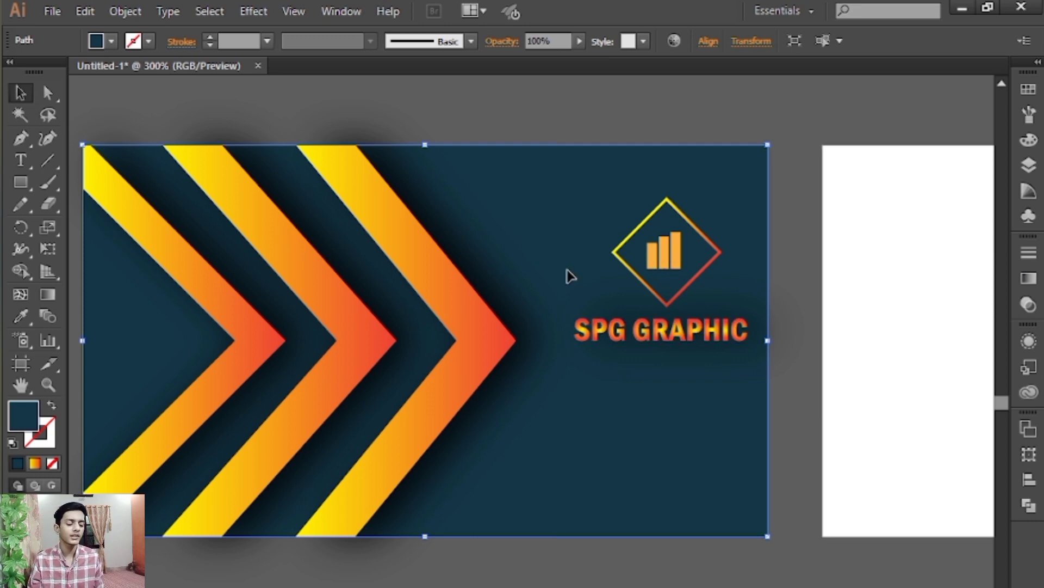
key("ctrl+shift+a")
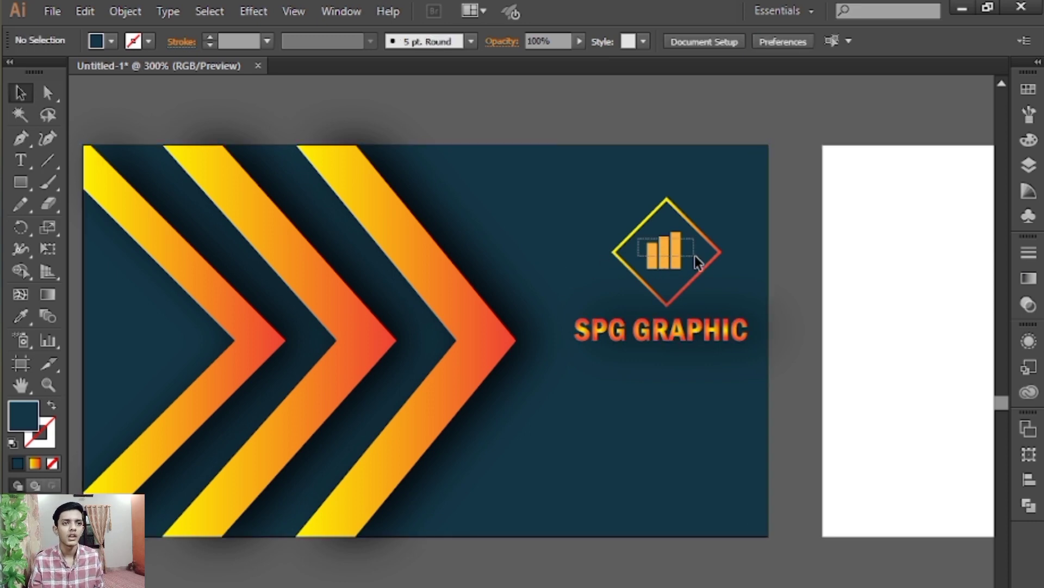
left_click_drag(694, 255, 648, 263)
left_click(715, 213)
key("ctrl+z")
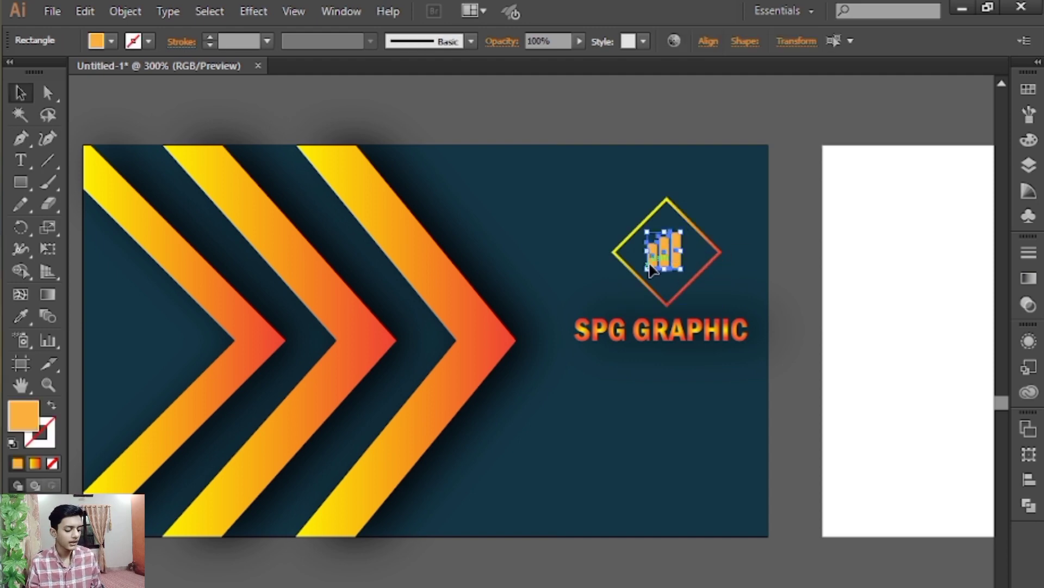
left_click(254, 11)
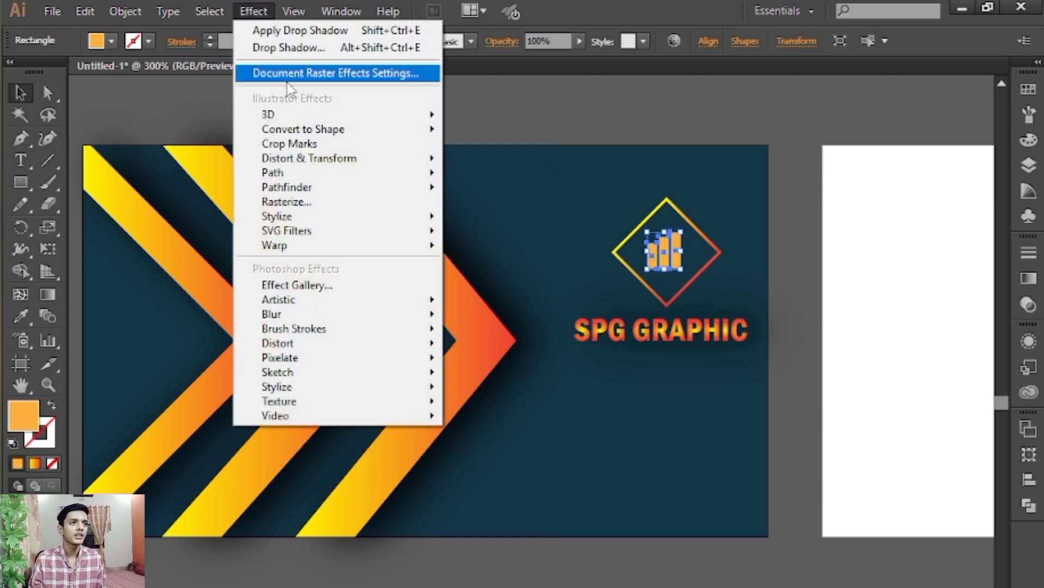
mouse_move(373, 216)
left_click(493, 217)
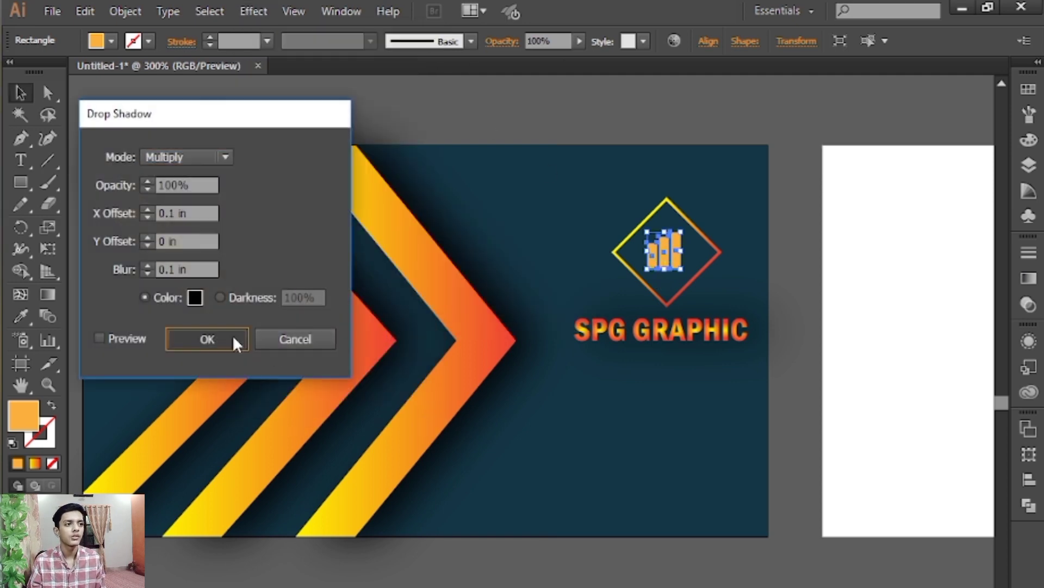
left_click(235, 340)
left_click(492, 115)
- Inspect the shadows on the logo bars and the company name up close and across the whole card
key("ctrl+plus")
key("ctrl+plus")
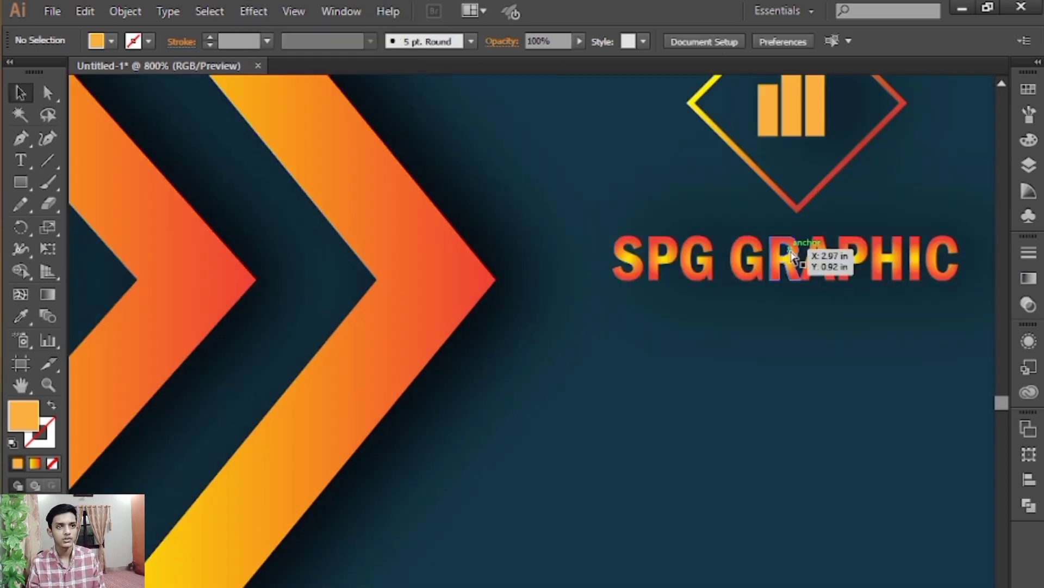
scroll(601, 447, "up", 5)
scroll(602, 448, "right", 4)
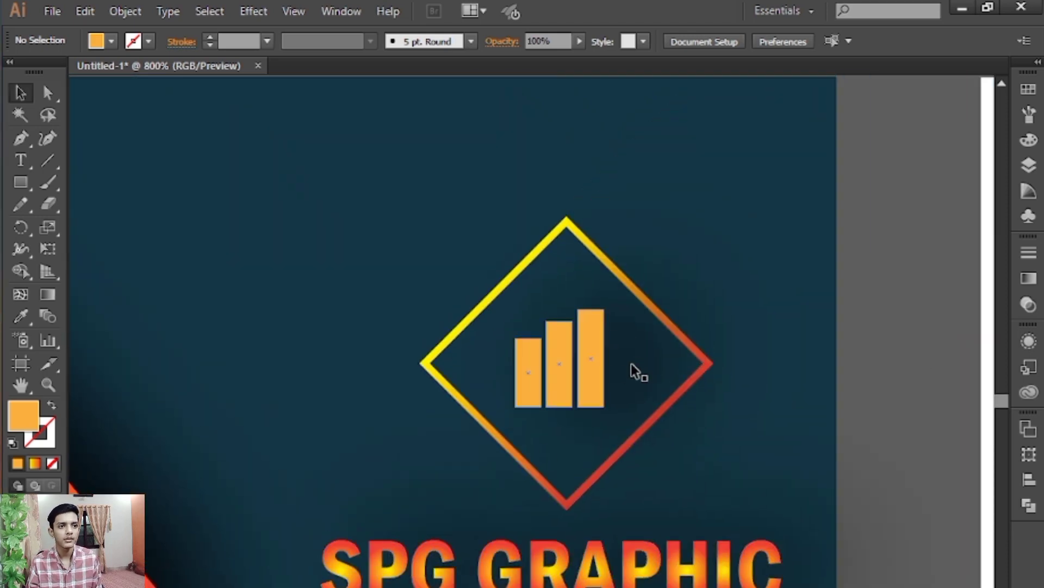
left_click(601, 361)
left_click(856, 279)
key("ctrl+minus")
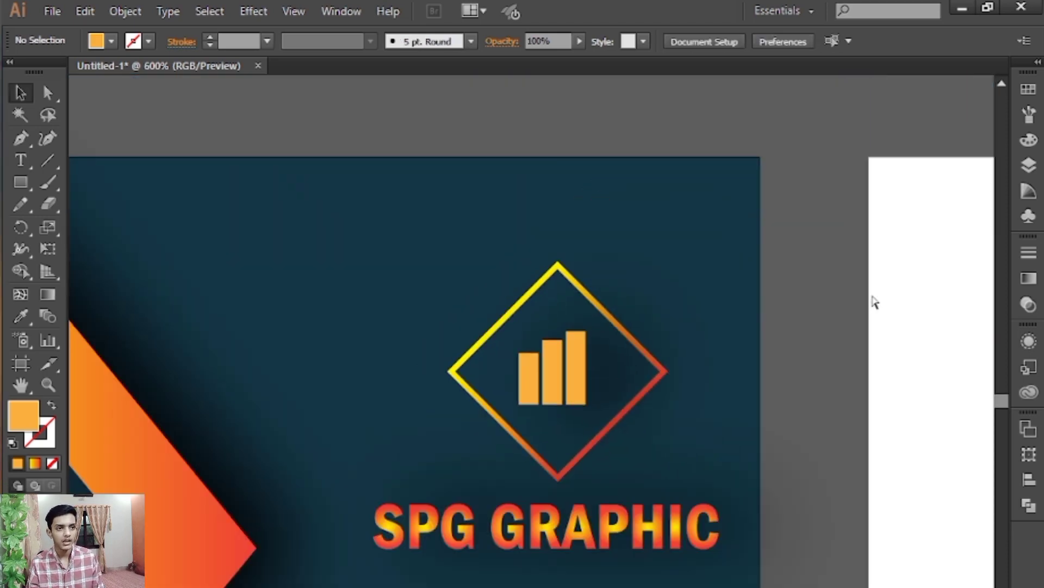
key("ctrl+minus")
key("ctrl+minus")
key("ctrl+minus")
left_click_drag(653, 330, 736, 220)
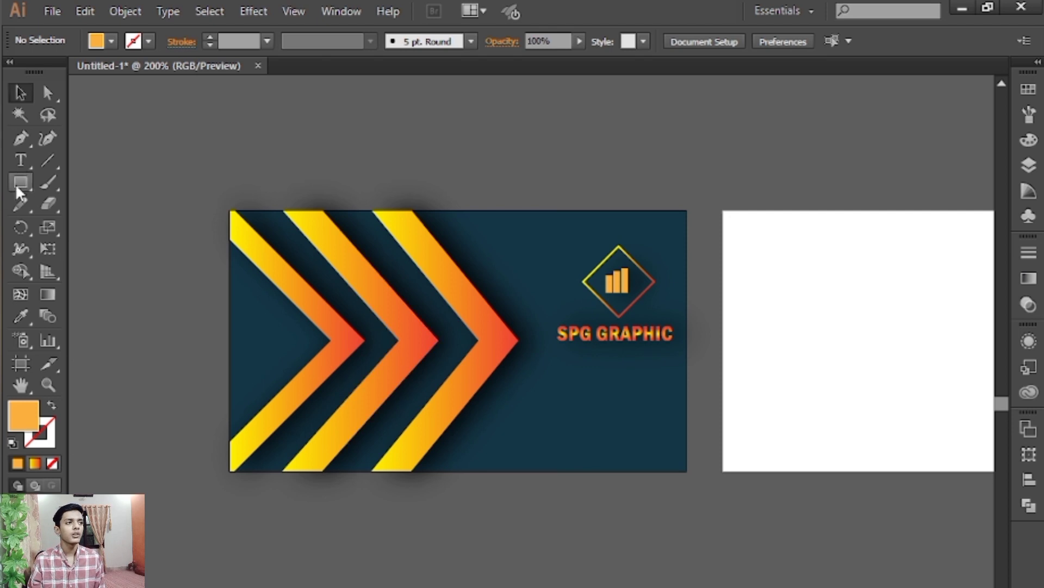
- Add the text "YOUR TAGLINE HERE" below the SPG GRAPHIC name
left_click(20, 160)
left_click(583, 392)
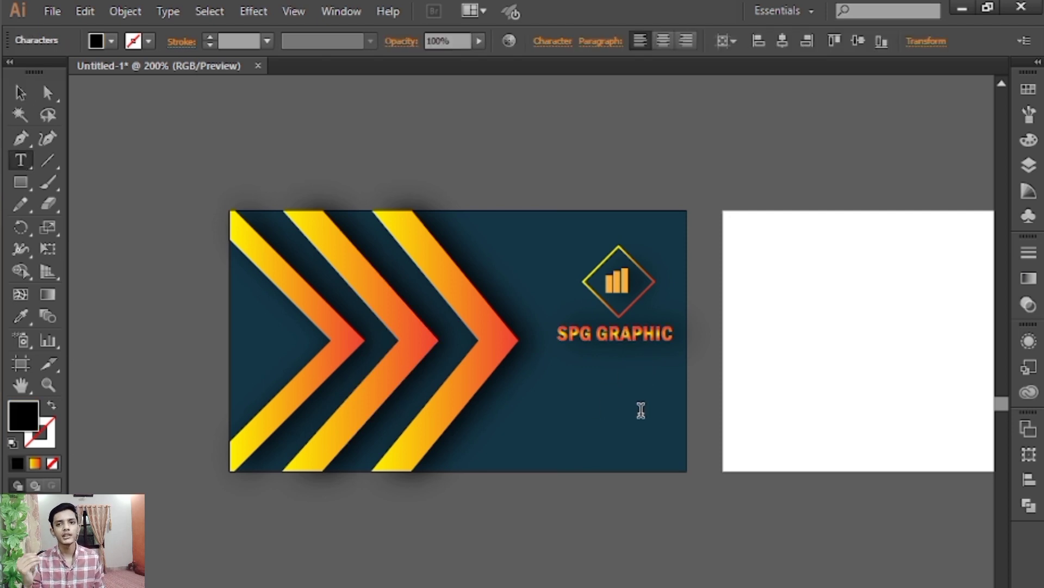
key("ctrl+v")
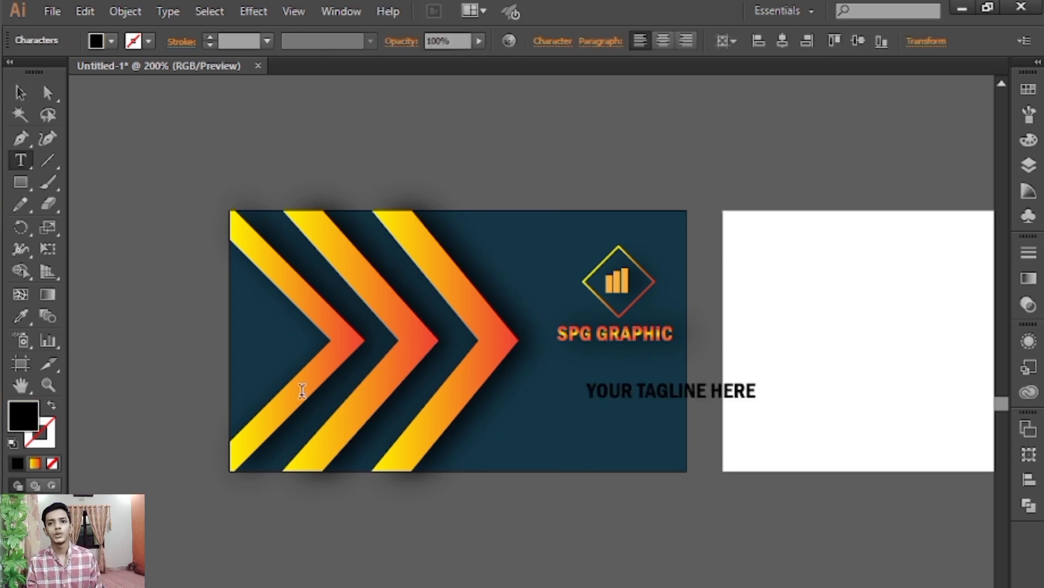
left_click(20, 93)
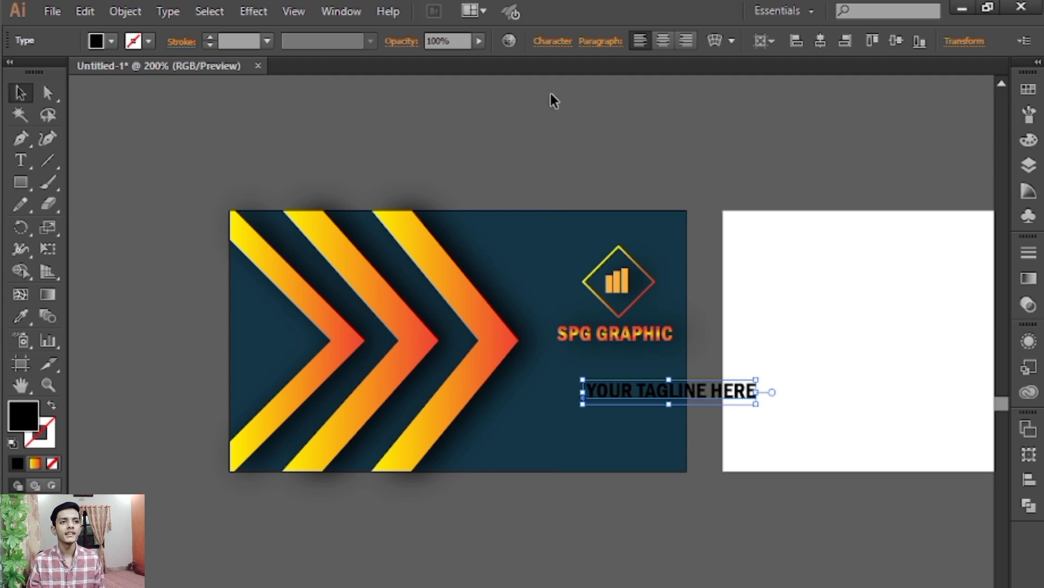
- Fill the tagline with white and set its font to Franklin Gothic Book
left_click(1028, 89)
left_click(828, 127)
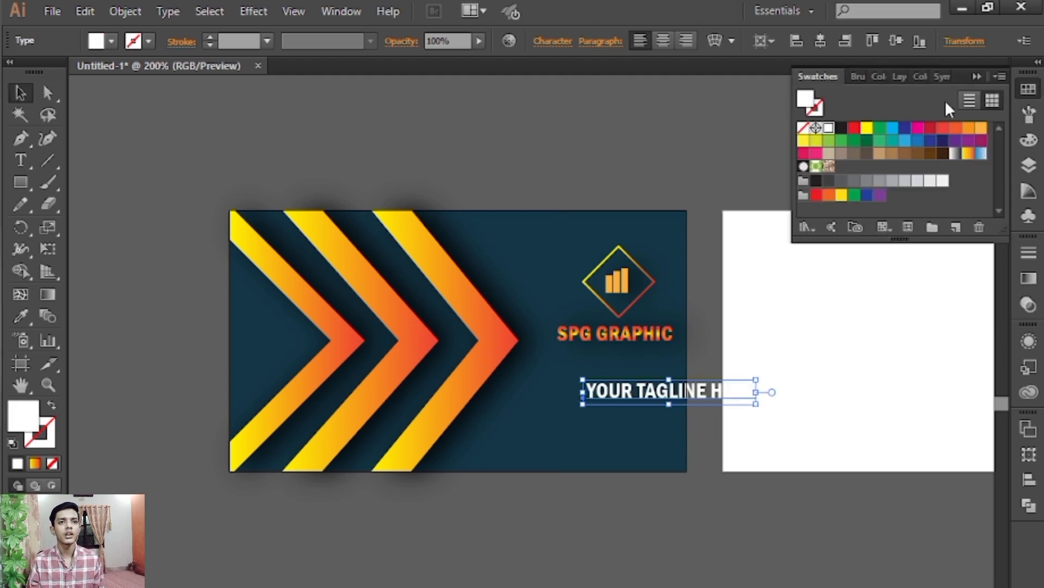
left_click(976, 76)
left_click(552, 41)
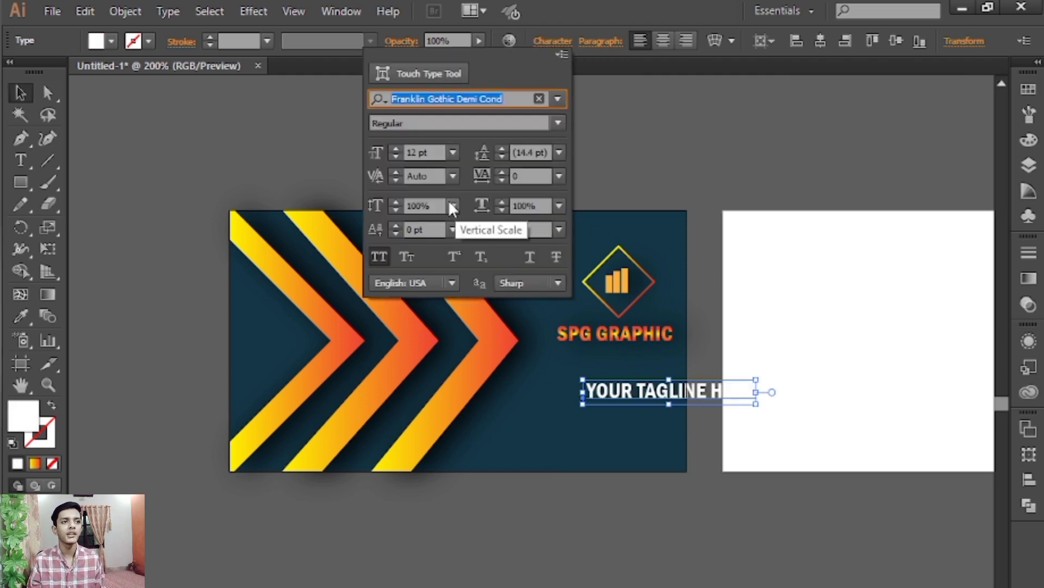
left_click(558, 99)
left_click(640, 327)
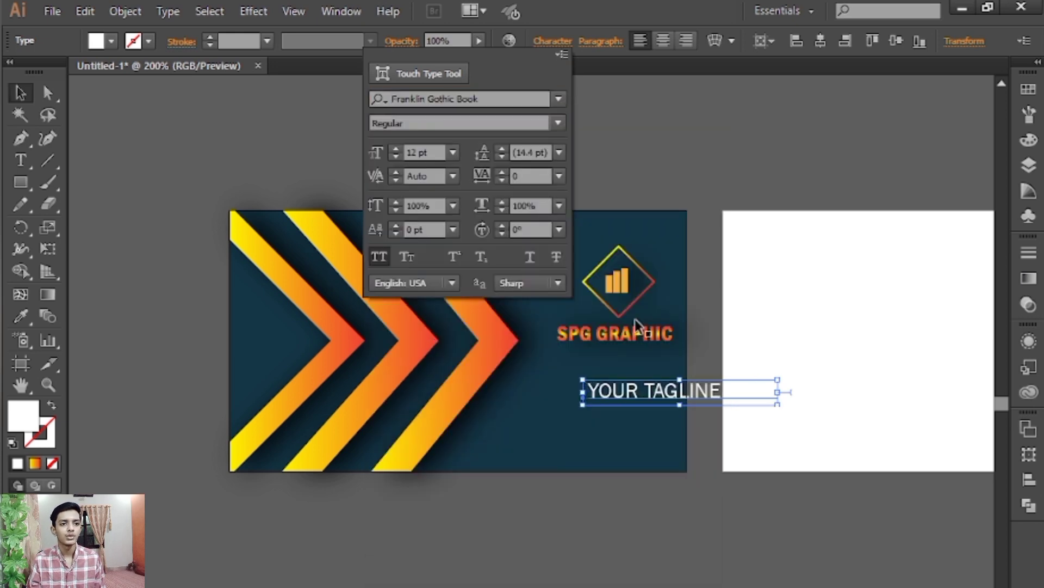
left_click(677, 412)
- Move the tagline directly under SPG GRAPHIC and scale it down to slightly narrower than the company name
left_click_drag(677, 412, 617, 372)
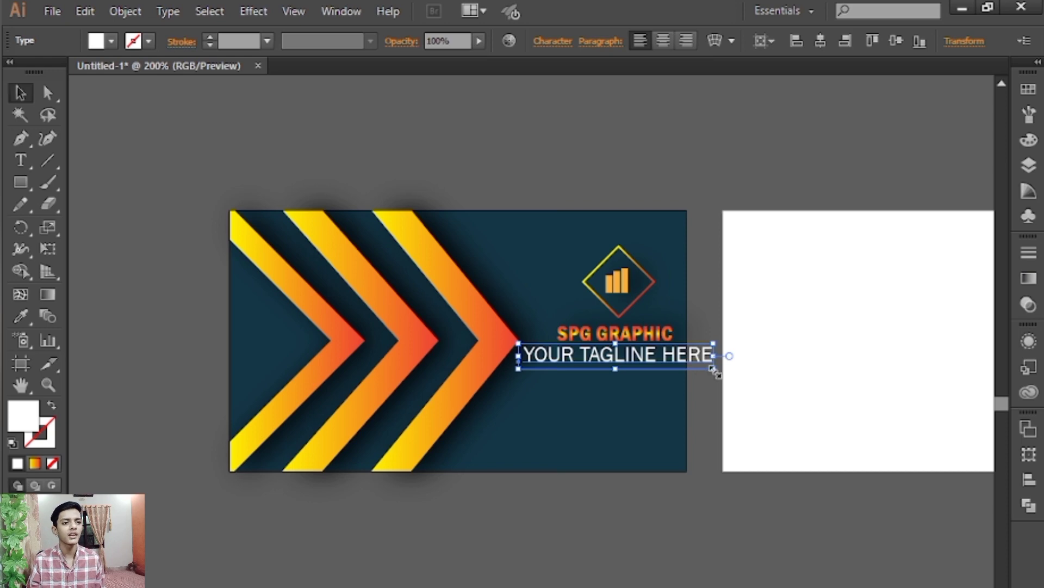
left_click_drag(714, 370, 695, 363)
key("z")
left_click_drag(526, 298, 696, 374)
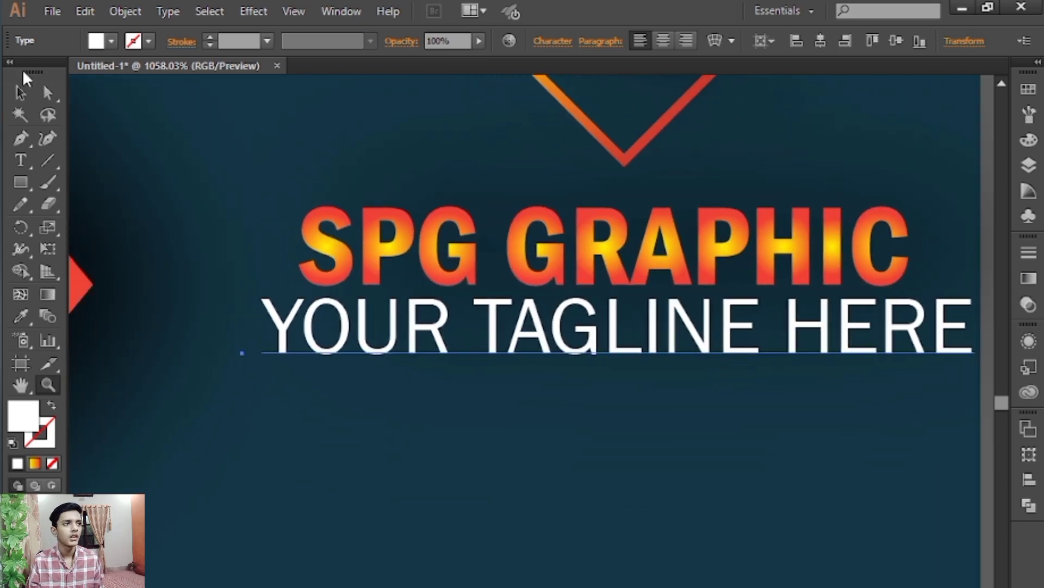
left_click(22, 92)
left_click_drag(743, 362, 725, 357)
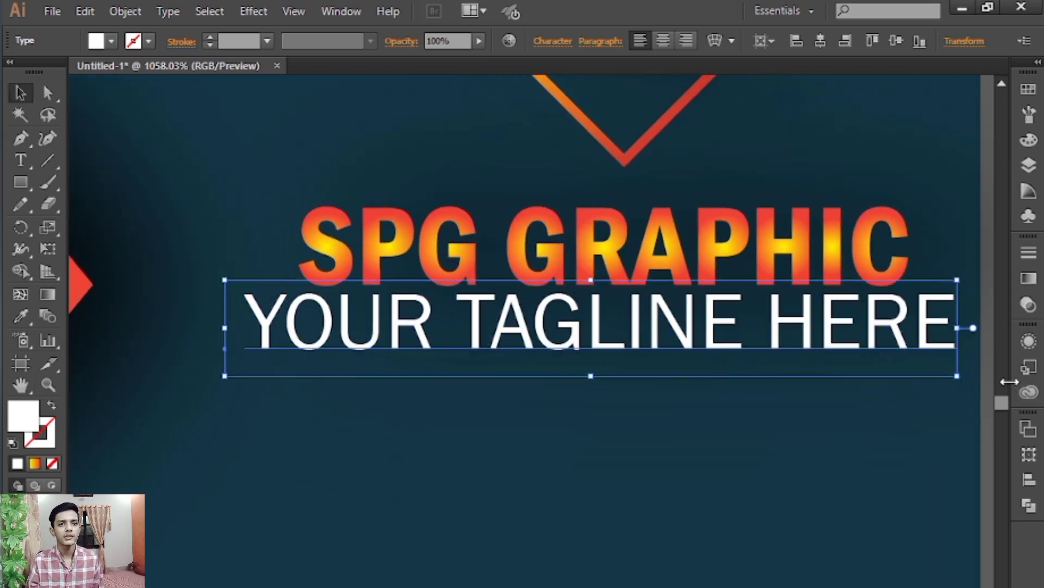
left_click_drag(956, 371, 908, 369)
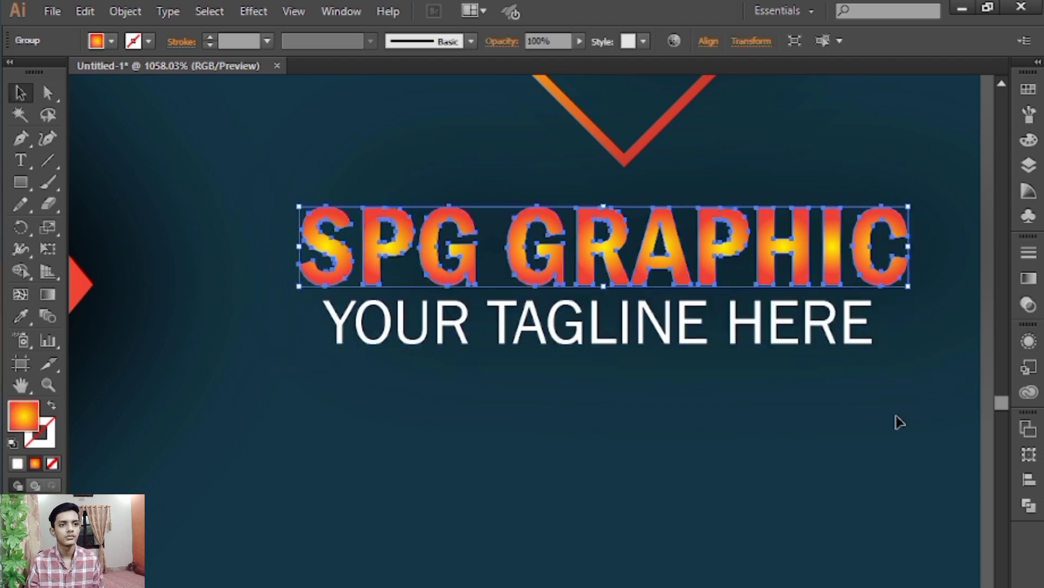
left_click(772, 580)
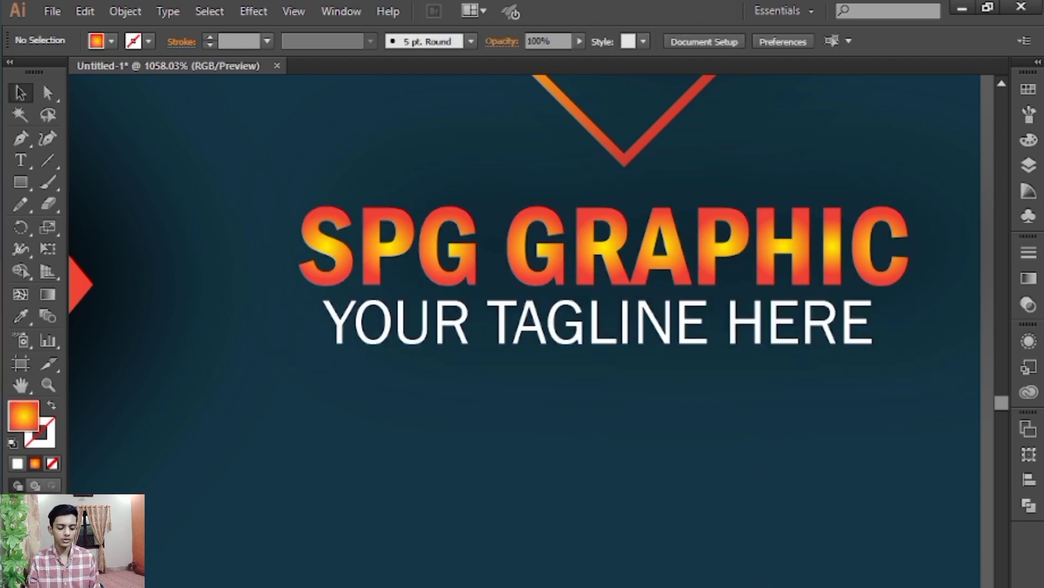
- Move the logo, company name and tagline together down to about the vertical middle of the card
key("ctrl+minus")
key("ctrl+minus")
key("ctrl+minus")
key("ctrl+minus")
left_click_drag(653, 524, 808, 486)
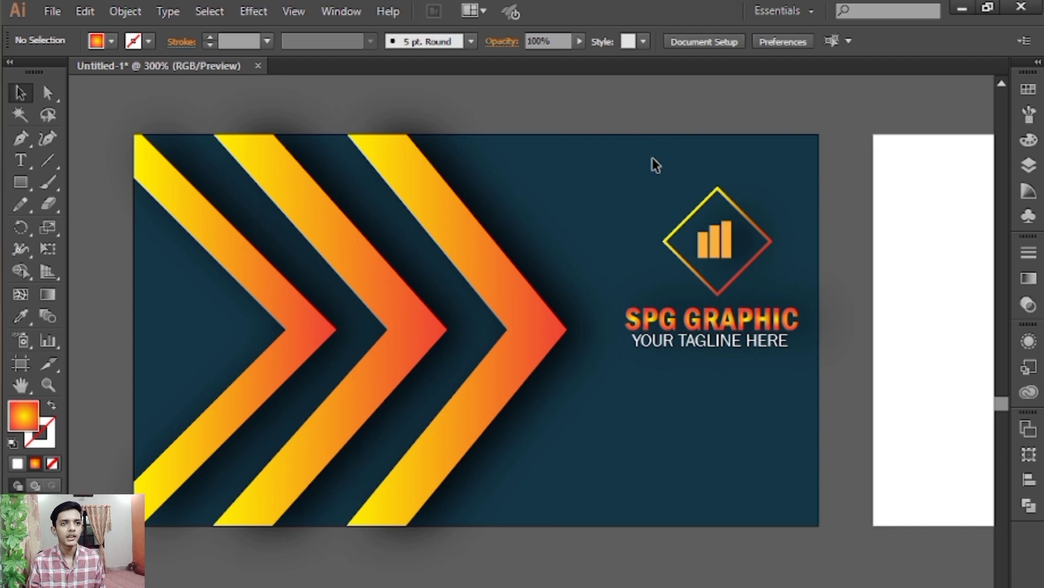
left_click_drag(652, 158, 783, 362)
left_click_drag(721, 232, 721, 279)
left_click(871, 325)
left_click_drag(787, 374, 873, 358)
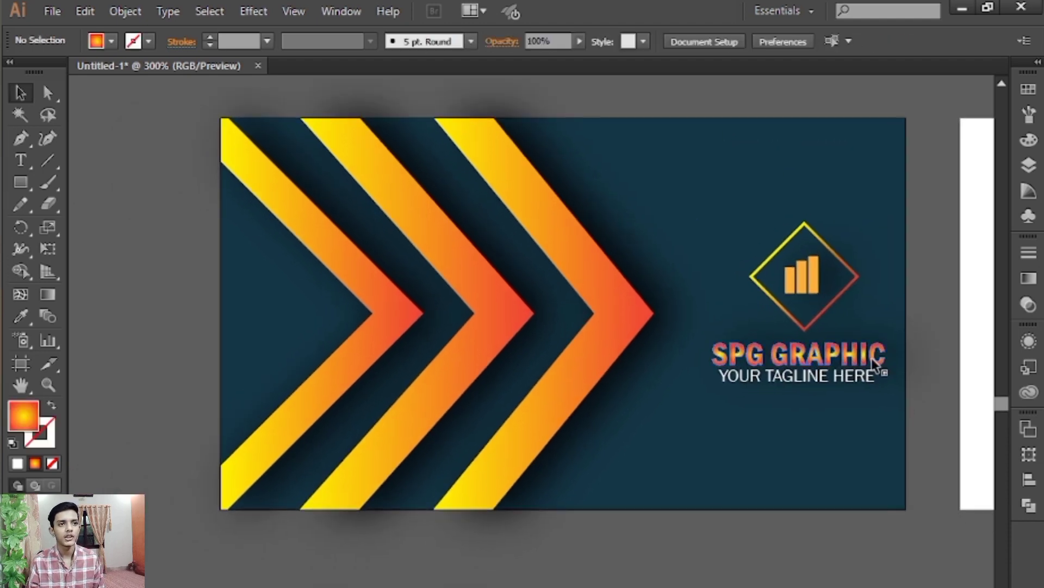
key("ctrl+minus")
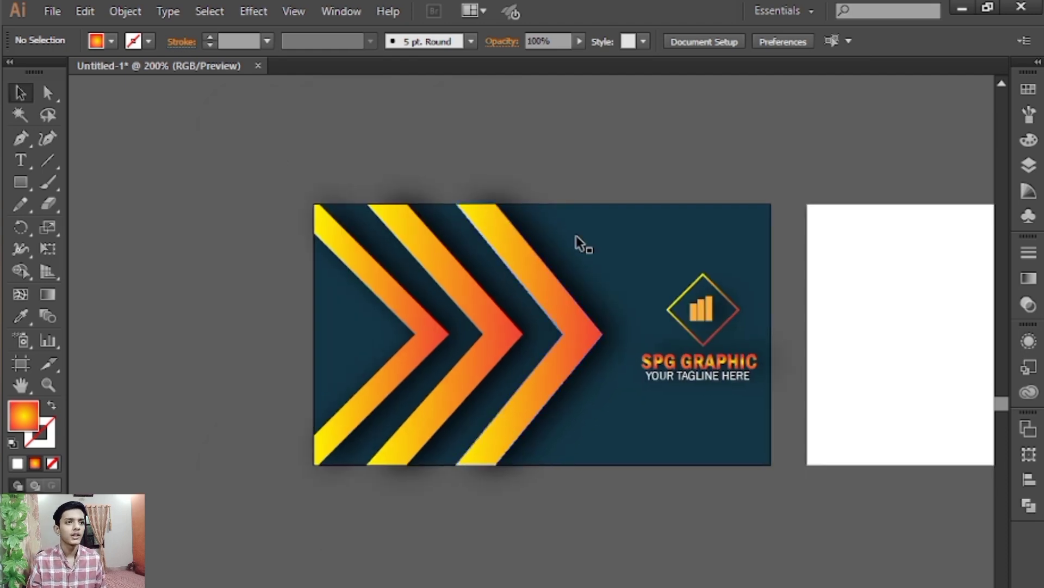
- Draw a rectangle exactly covering the card and use it as a clipping mask for the three chevrons
left_click(20, 182)
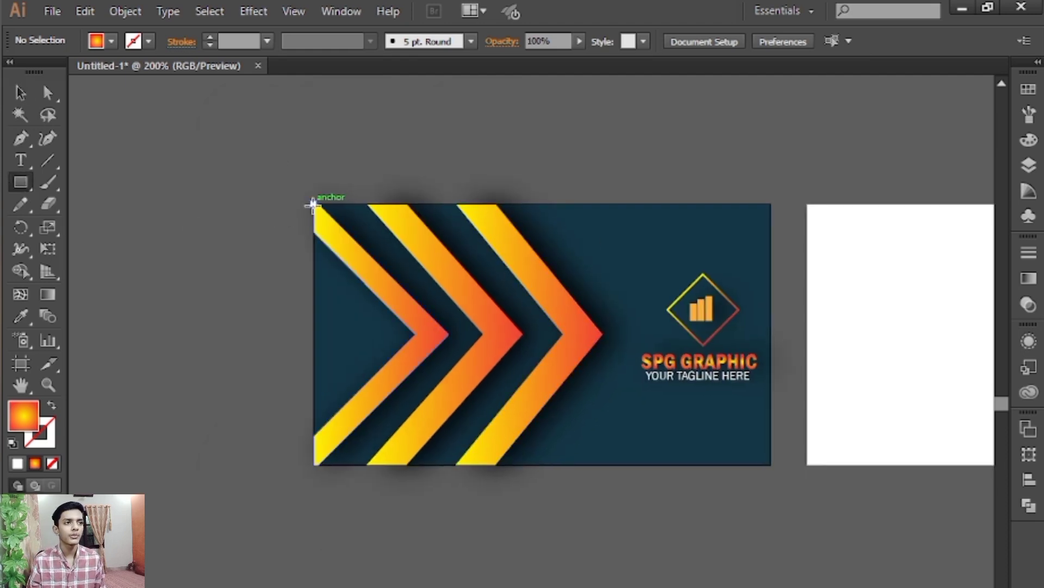
left_click_drag(313, 205, 771, 465)
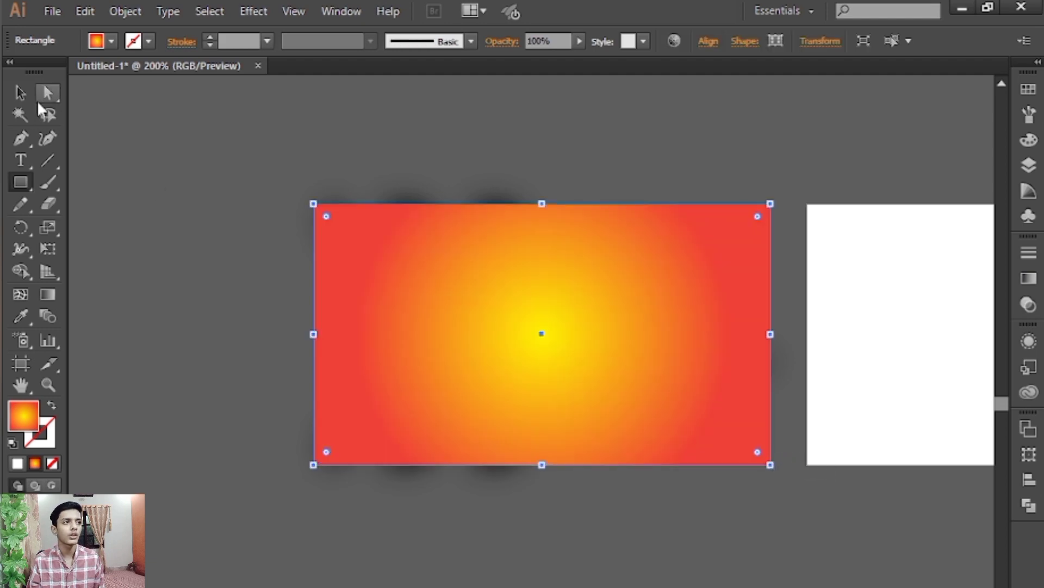
left_click(20, 93)
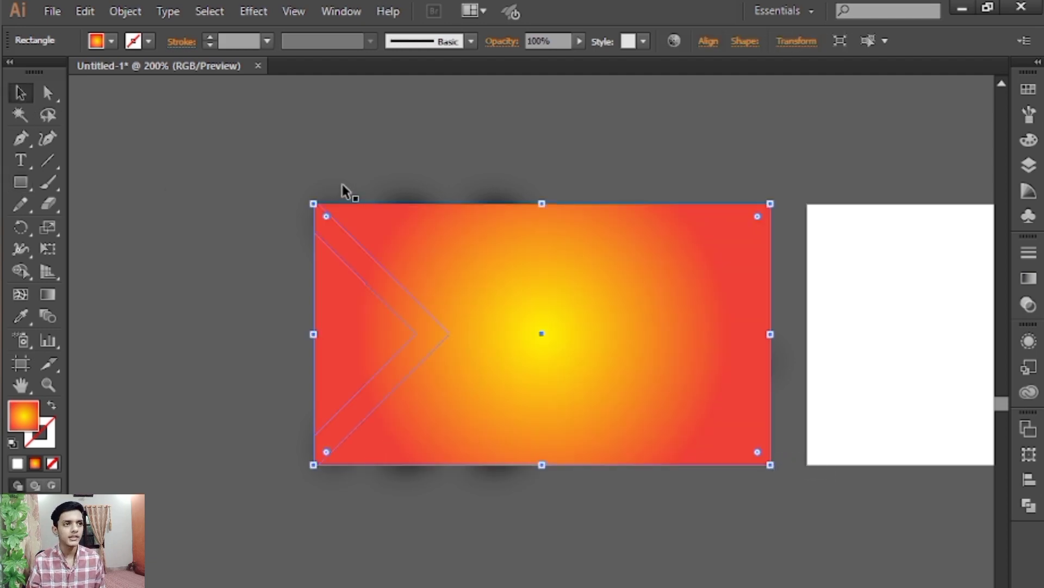
left_click(342, 186, "shift")
left_click(401, 195, "shift")
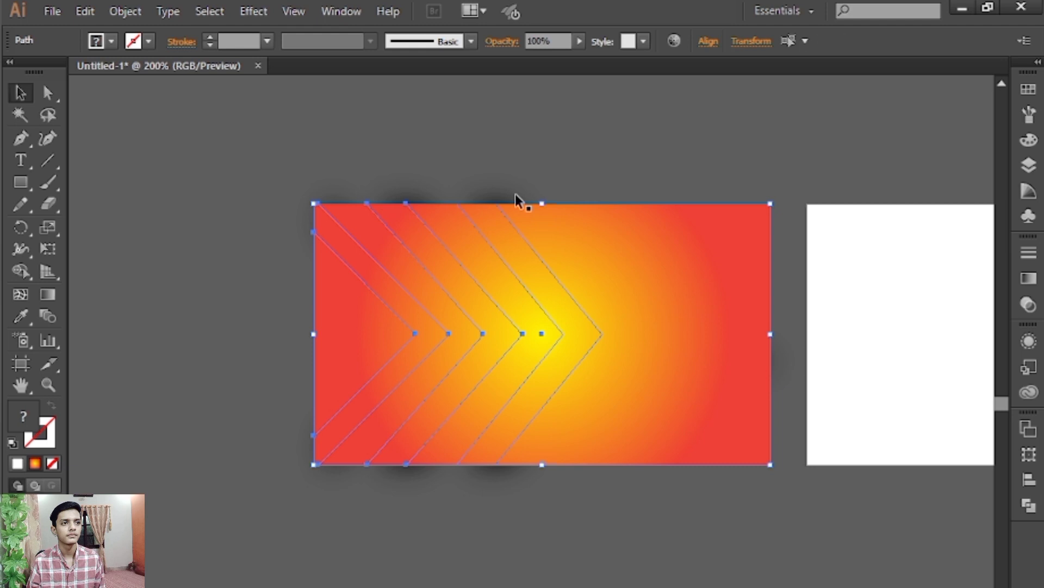
right_click(522, 245)
left_click(596, 399)
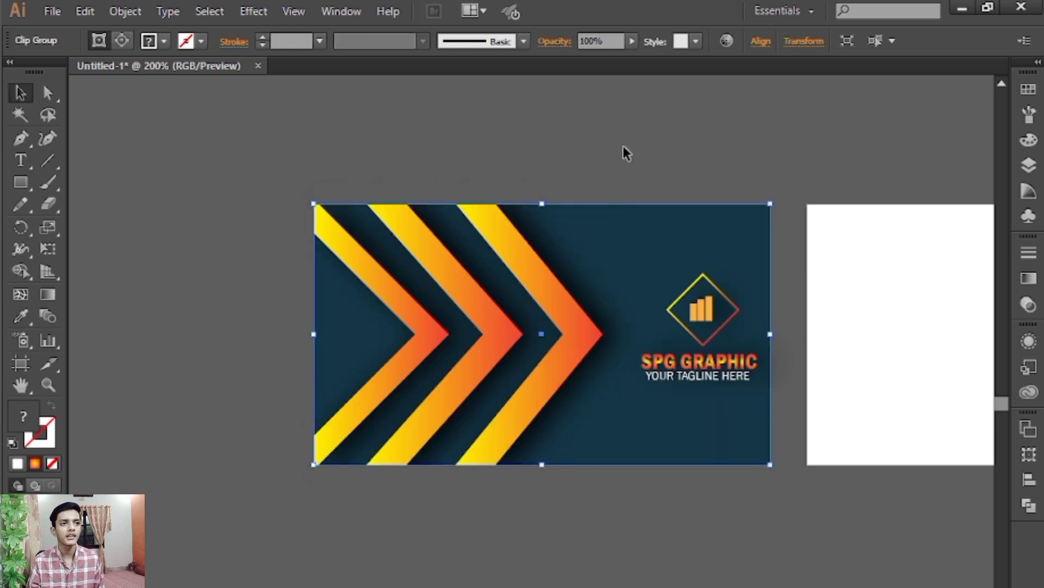
left_click(622, 146)
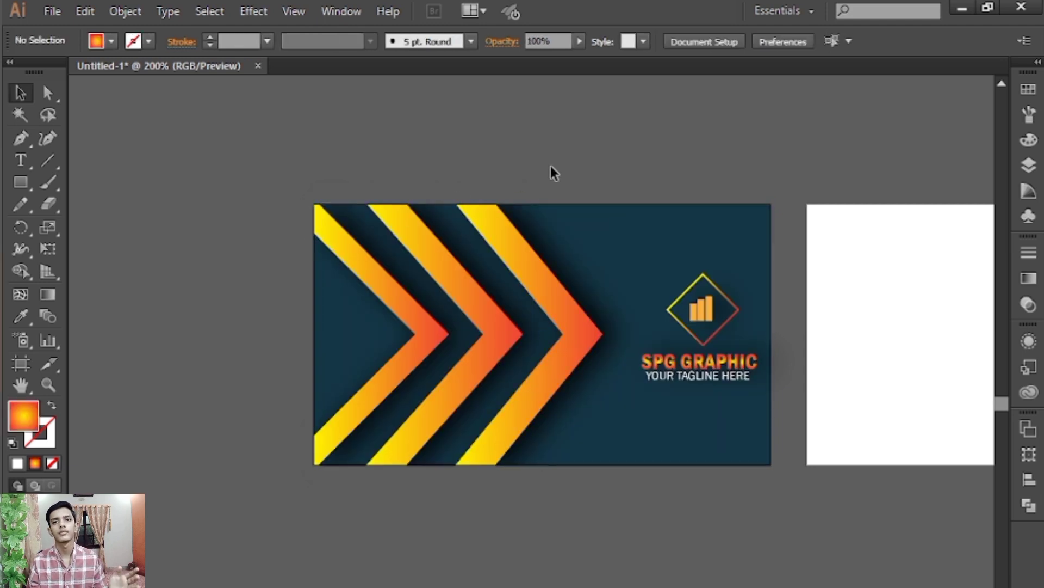
- Duplicate the dark blue background with the clipped chevrons onto the empty second artboard and align the copy to its edges
left_click_drag(597, 177, 541, 156)
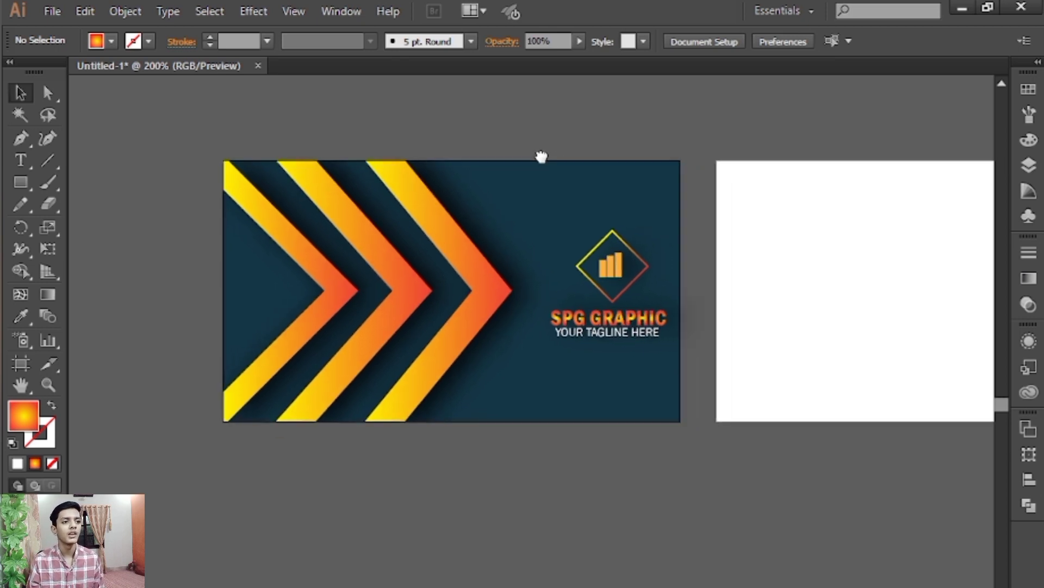
left_click_drag(510, 192, 483, 181)
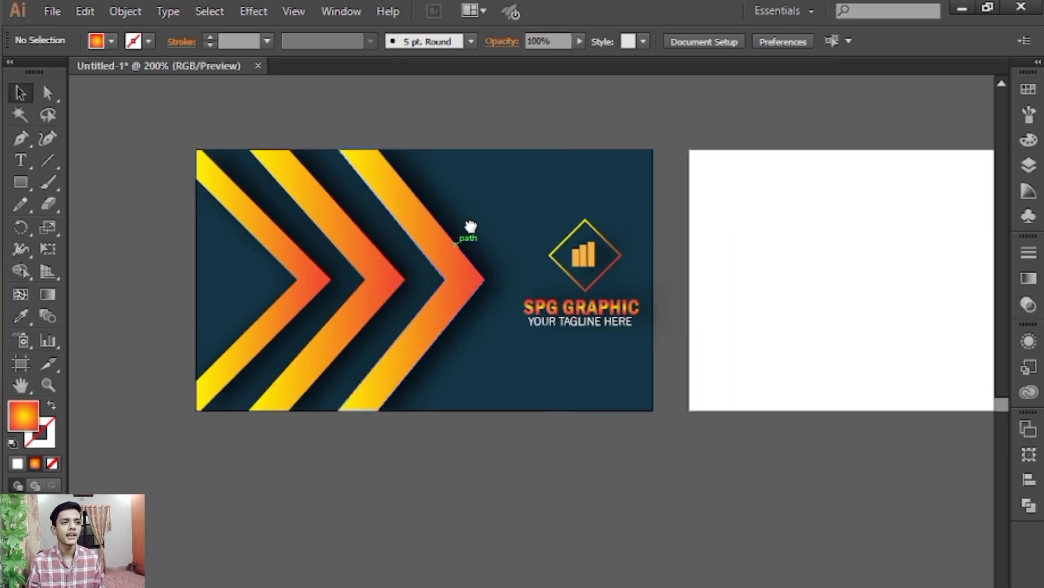
left_click_drag(470, 225, 384, 226)
left_click_drag(153, 172, 287, 172)
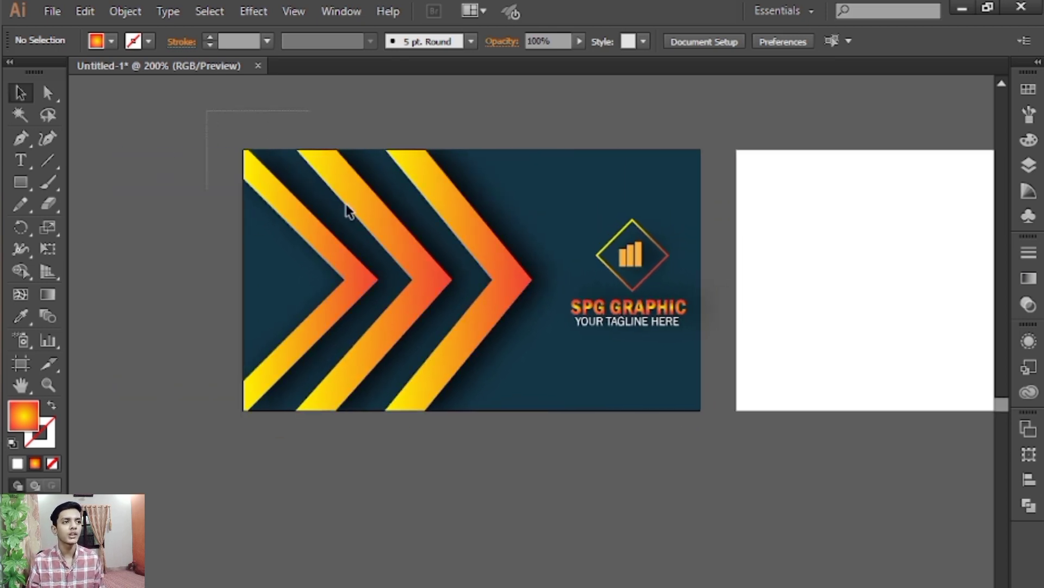
left_click(474, 271)
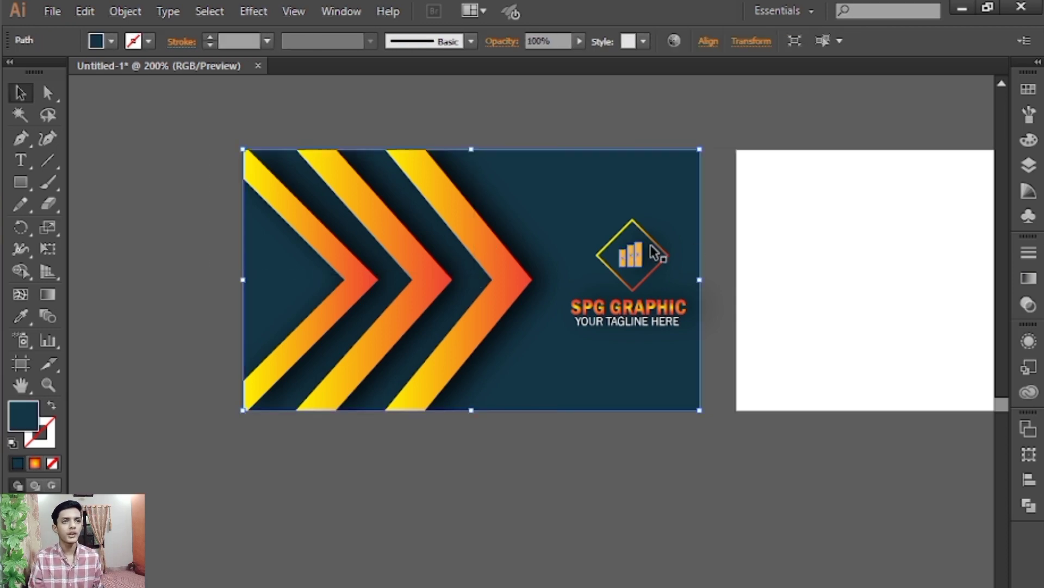
key("ctrl+shift+a")
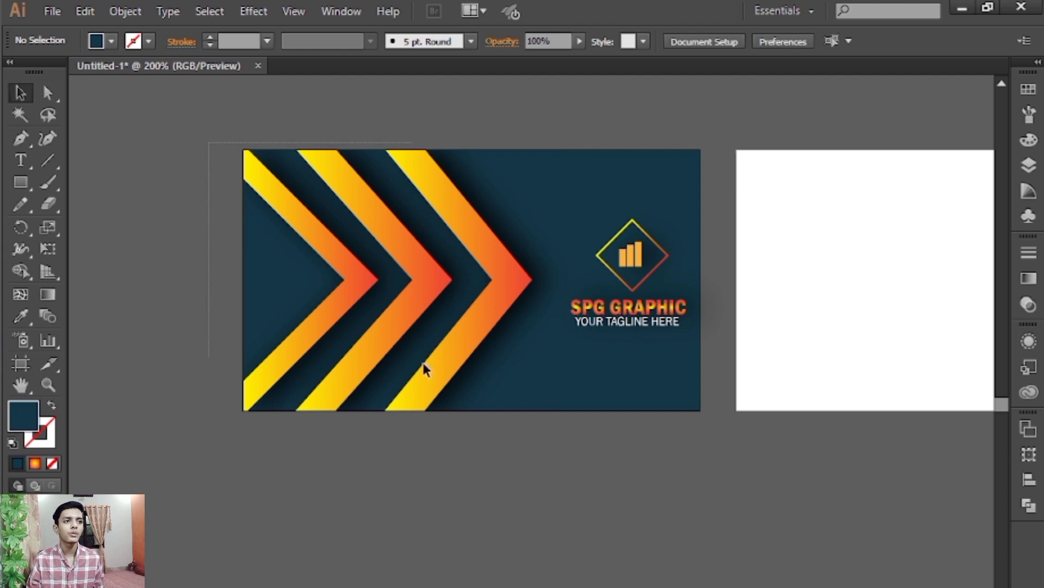
left_click_drag(477, 414, 479, 416)
left_click_drag(630, 278, 397, 262)
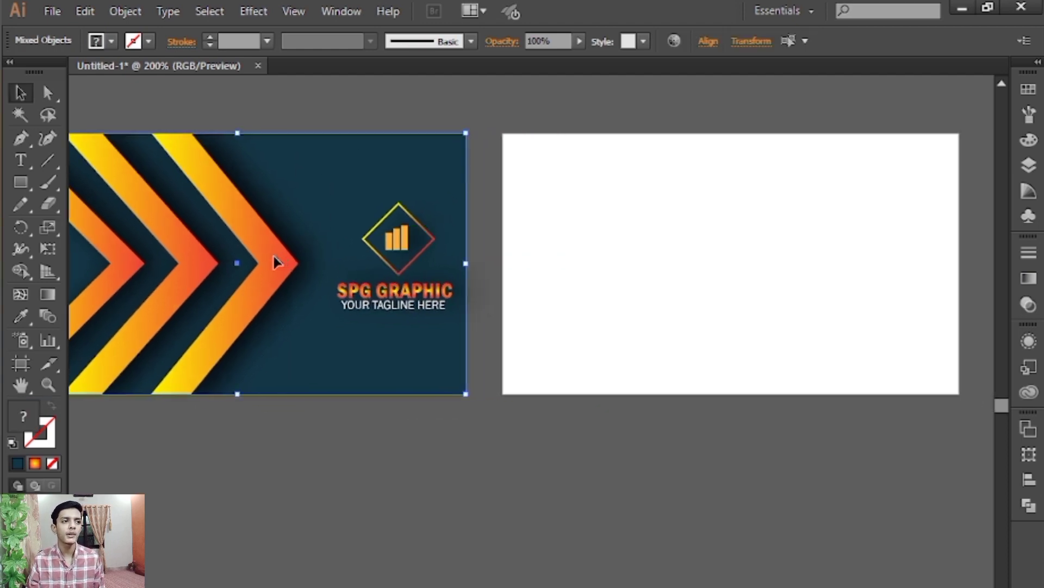
left_click_drag(271, 260, 760, 252)
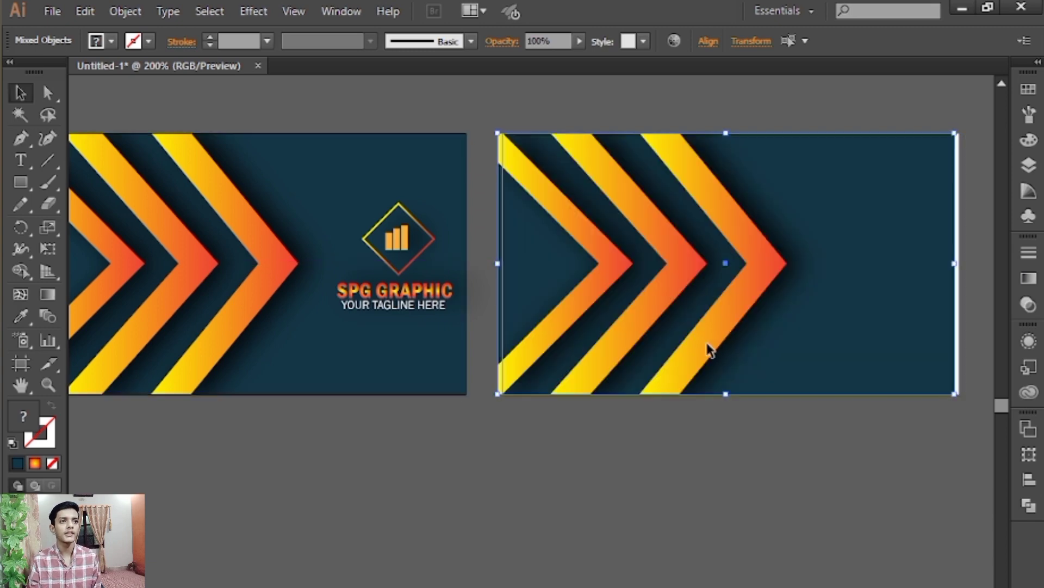
left_click_drag(649, 273, 654, 269)
left_click(581, 423)
- Give the diamond outline around the bar-chart logo a solid orange-red stroke
left_click_drag(409, 420, 492, 429)
left_click(542, 223)
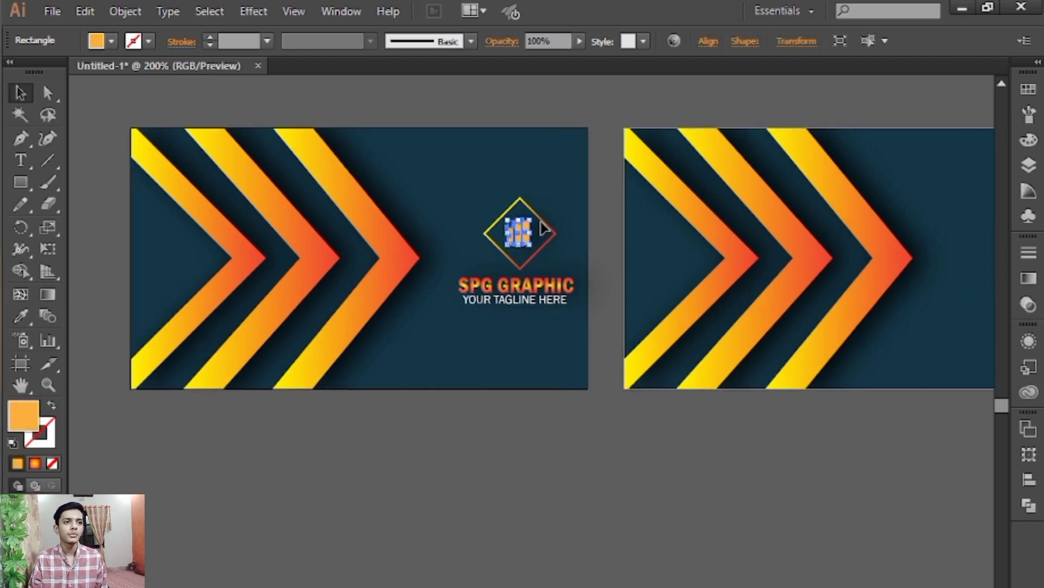
left_click(489, 239)
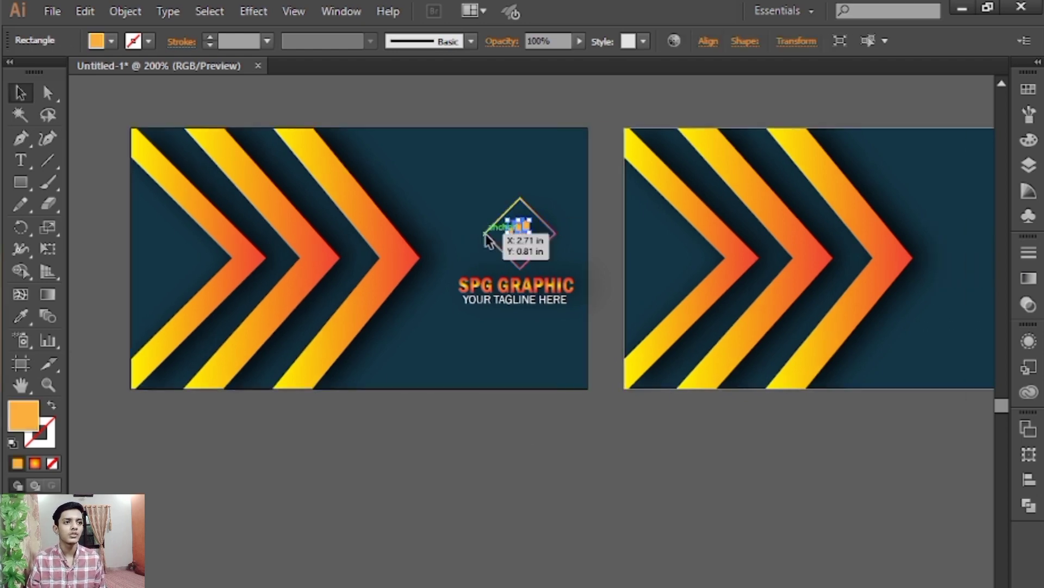
left_click(46, 449)
left_click(1028, 89)
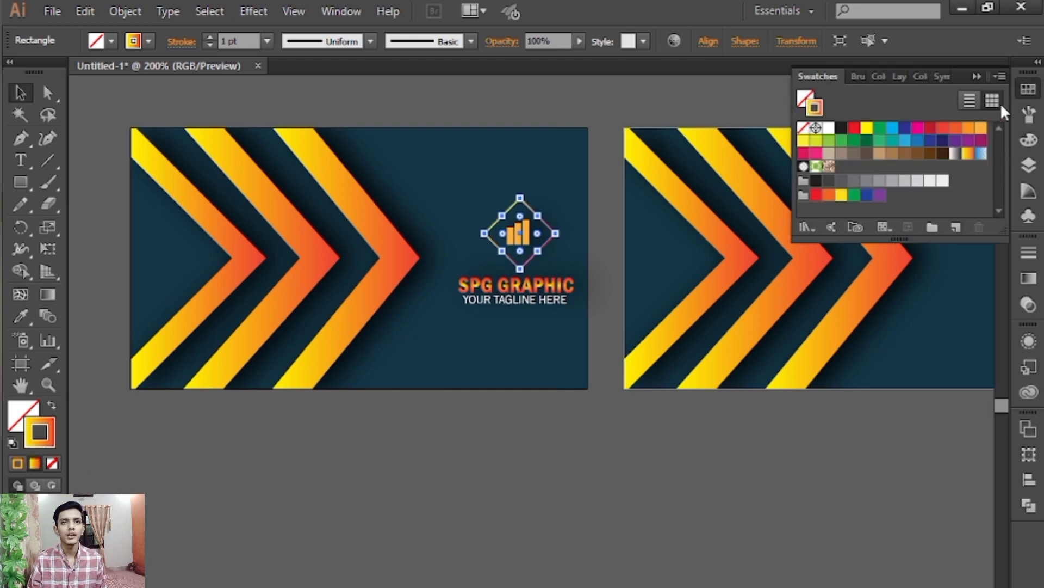
left_click(969, 128)
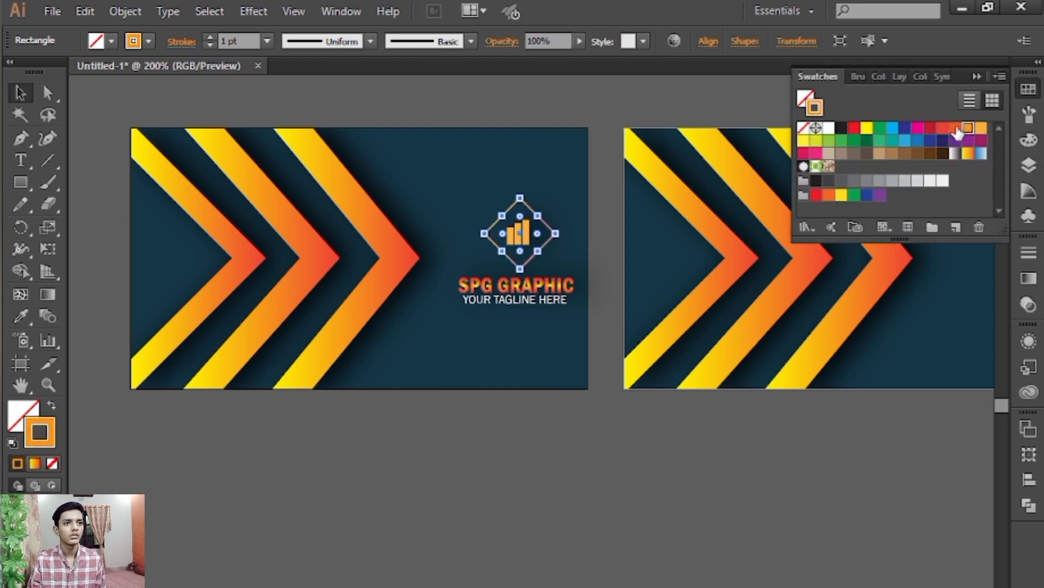
left_click(956, 129)
left_click(801, 464)
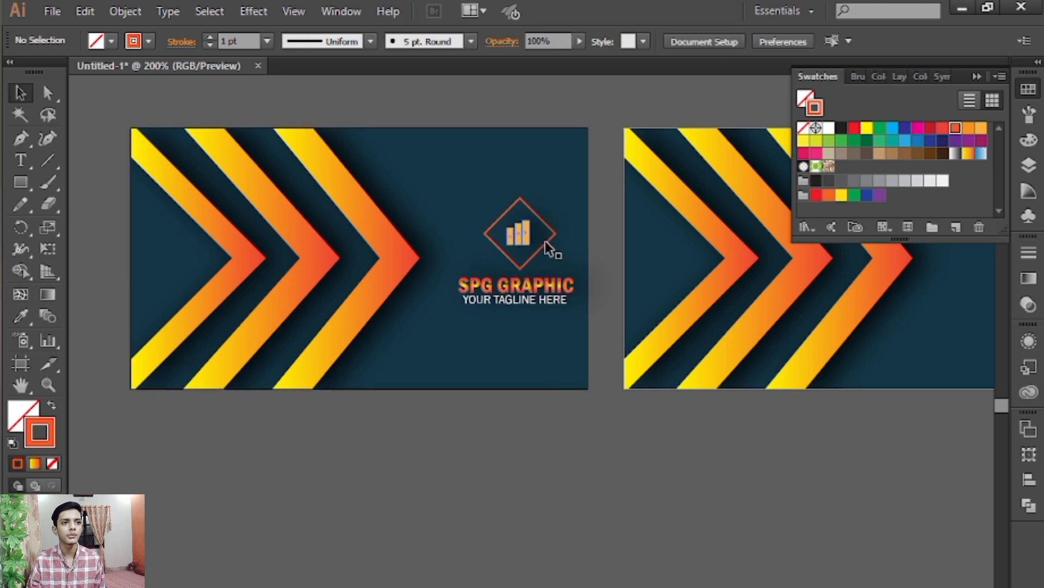
left_click(597, 452)
left_click_drag(642, 440, 595, 423)
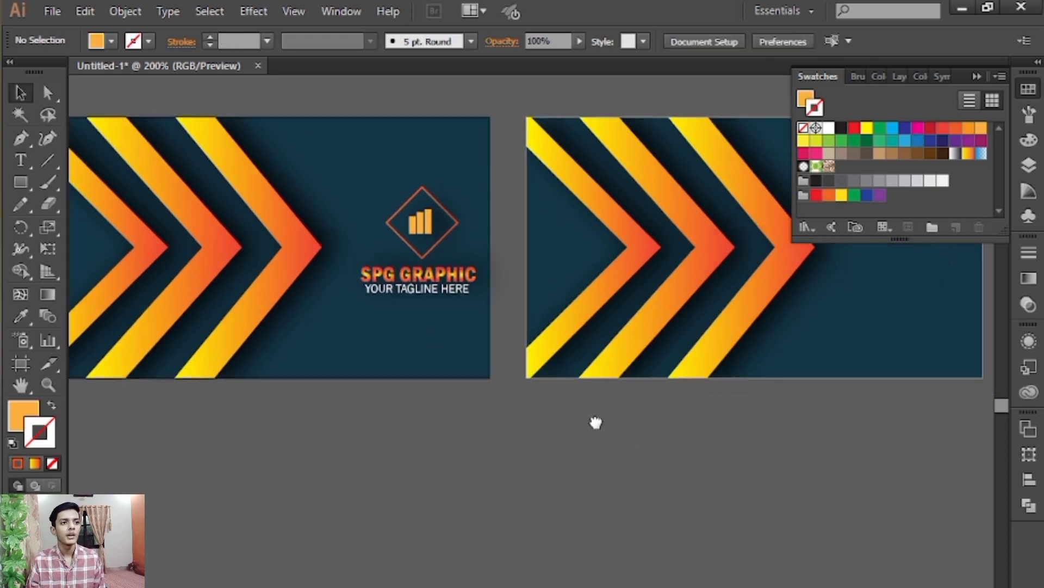
left_click_drag(692, 429, 644, 441)
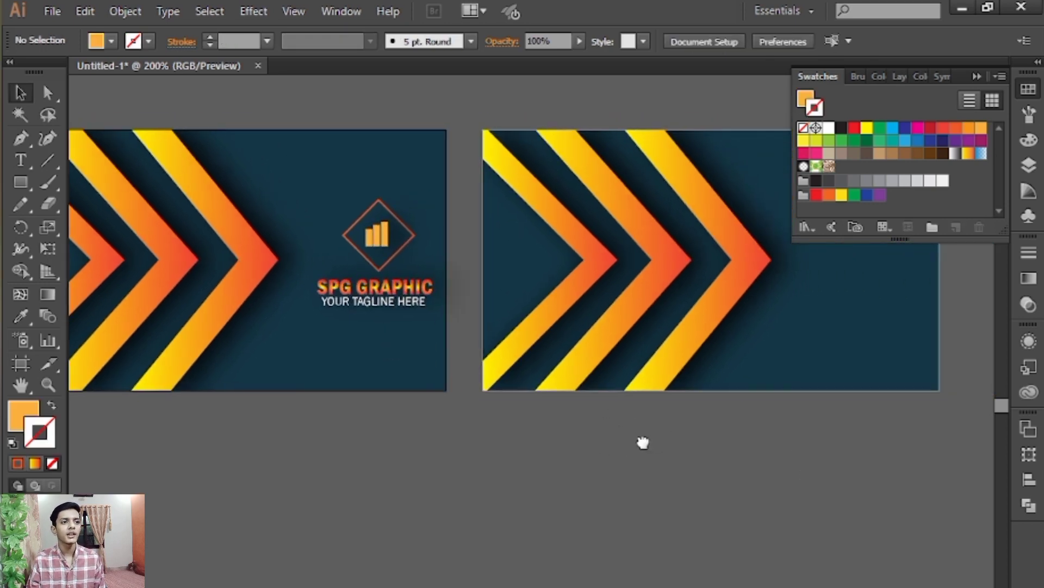
left_click(976, 81)
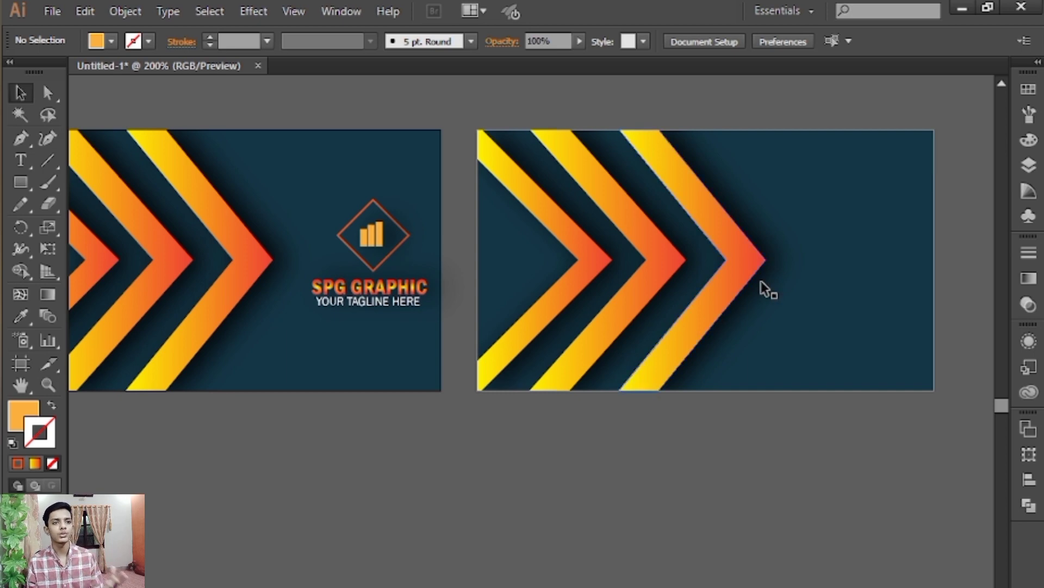
- Move the clipped chevrons on the second card to the right, starting at the middle of the background
left_click_drag(710, 295, 760, 307)
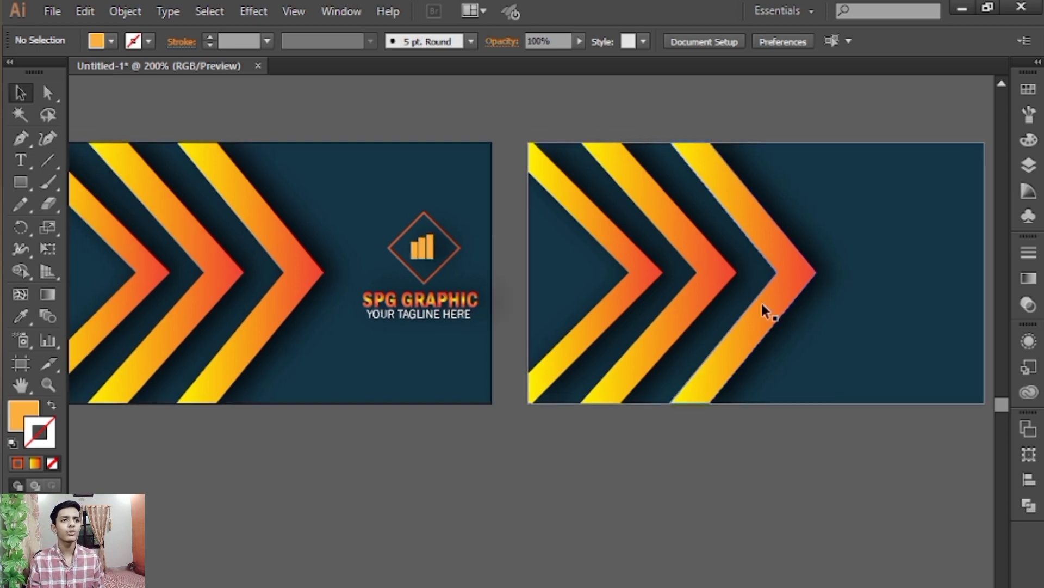
left_click(870, 221)
key("ctrl+shift+a")
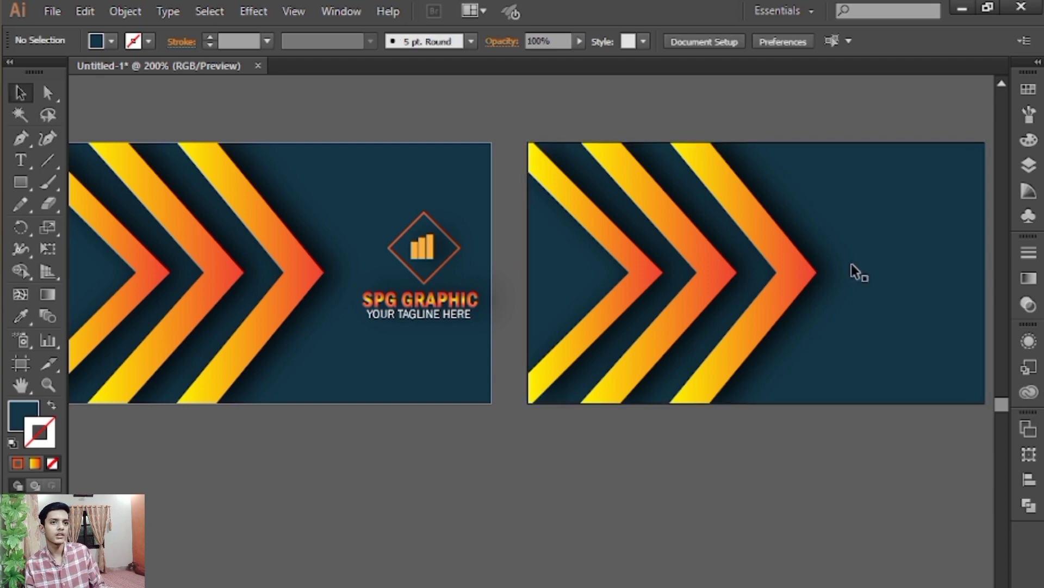
left_click(793, 366)
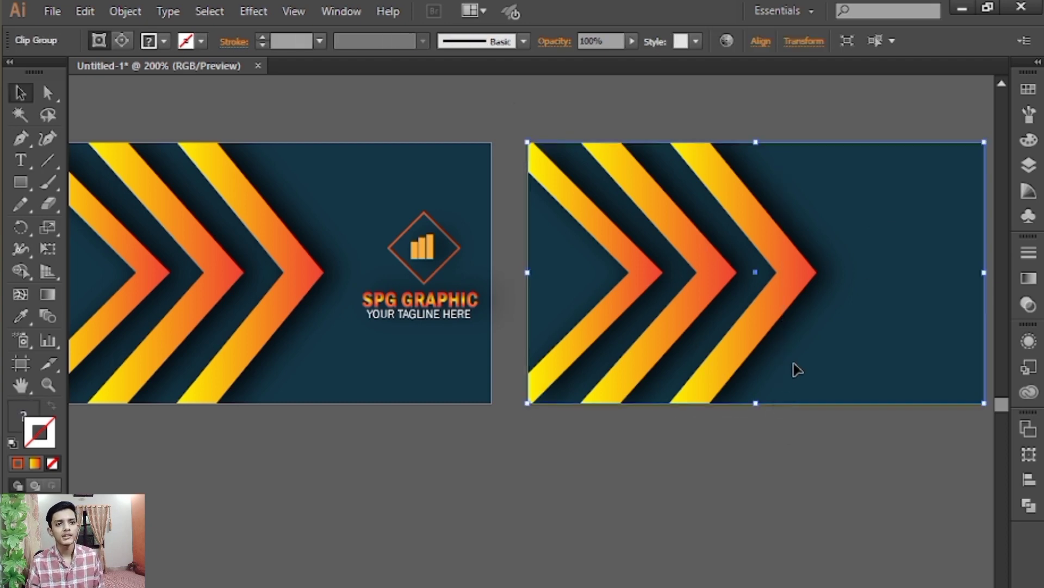
left_click_drag(806, 356, 691, 350)
left_click_drag(678, 283, 903, 282)
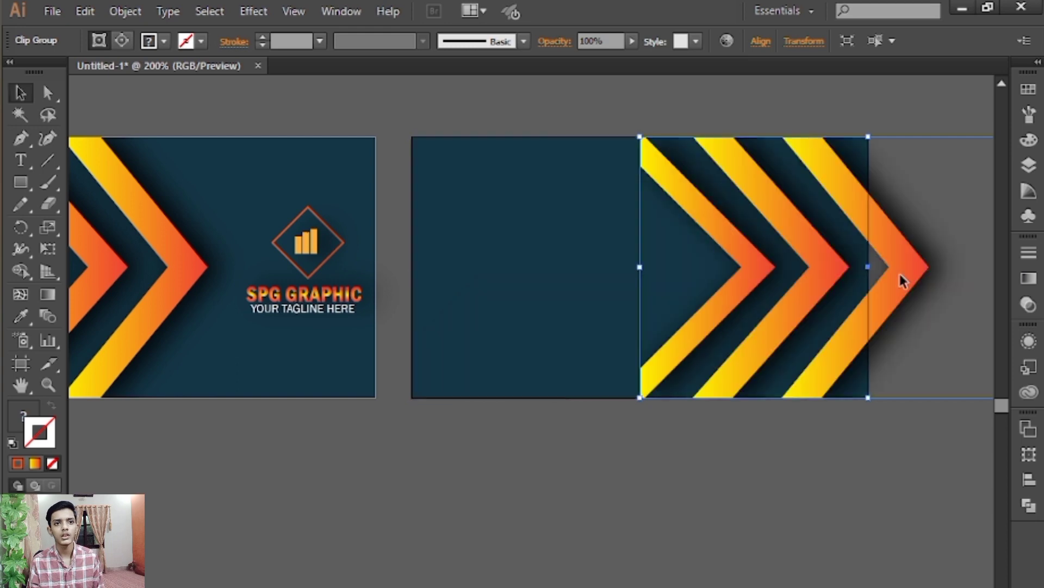
left_click(720, 484)
- Isolate the second card's clip group and stretch its first chevron vertically past the card's upper and lower edges
left_click_drag(730, 282, 702, 279)
double_click(702, 251)
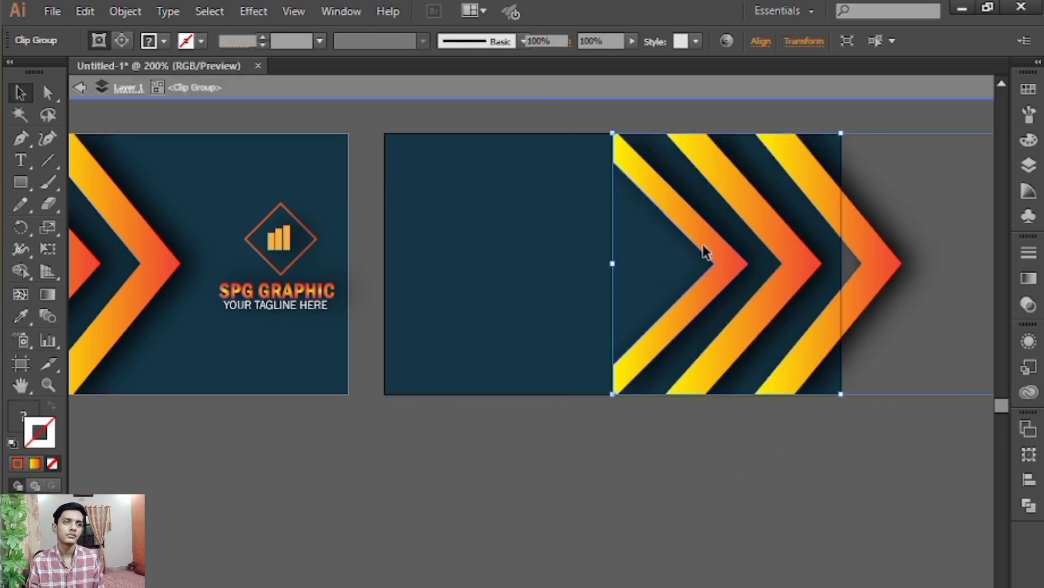
left_click_drag(682, 397, 700, 516)
double_click(674, 461)
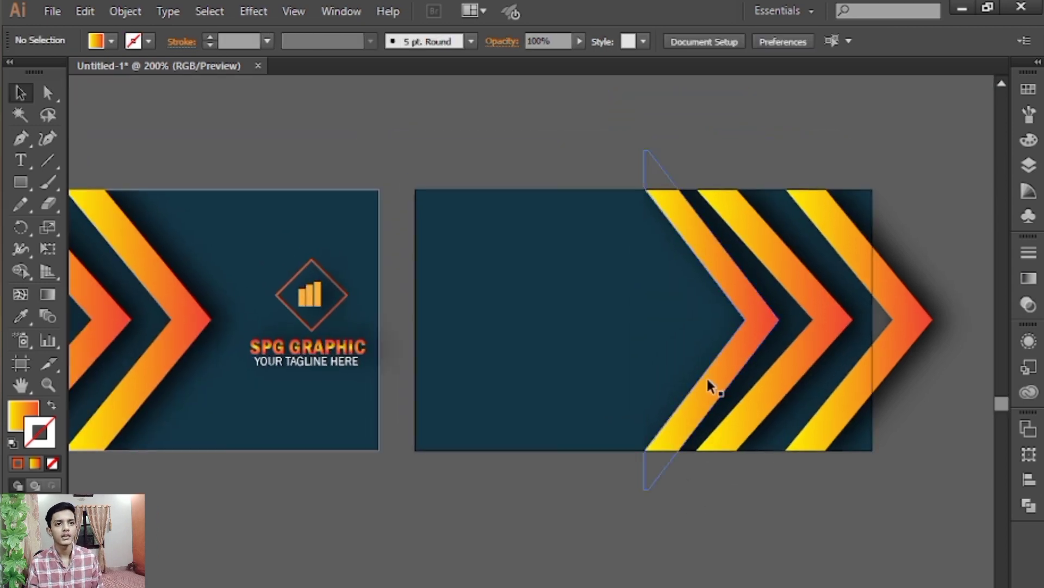
- Shift the second card's chevrons left until the third tip meets the card's right edge, widening the gap after the first chevron
left_click(744, 339)
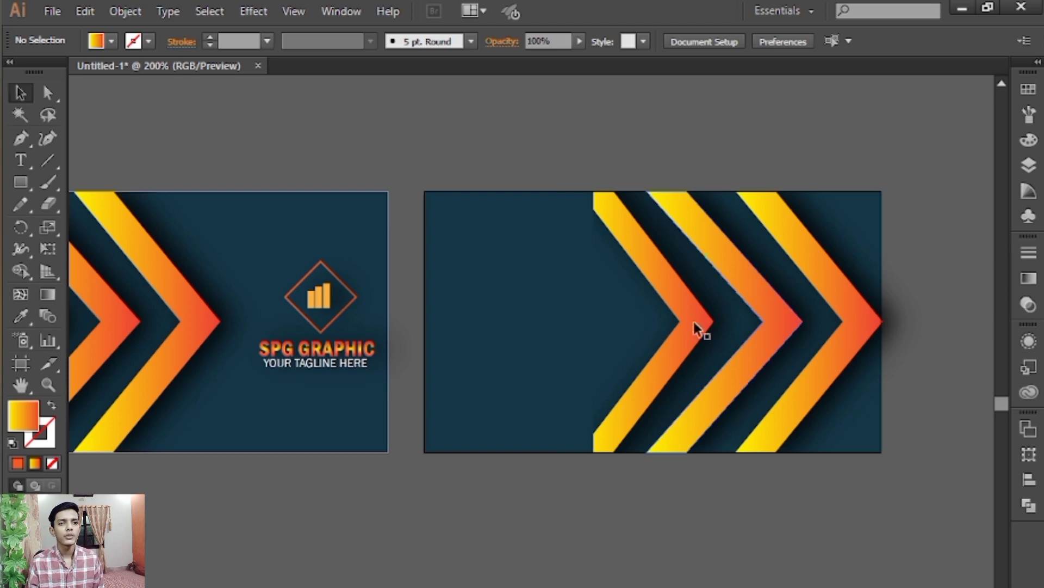
left_click(701, 336)
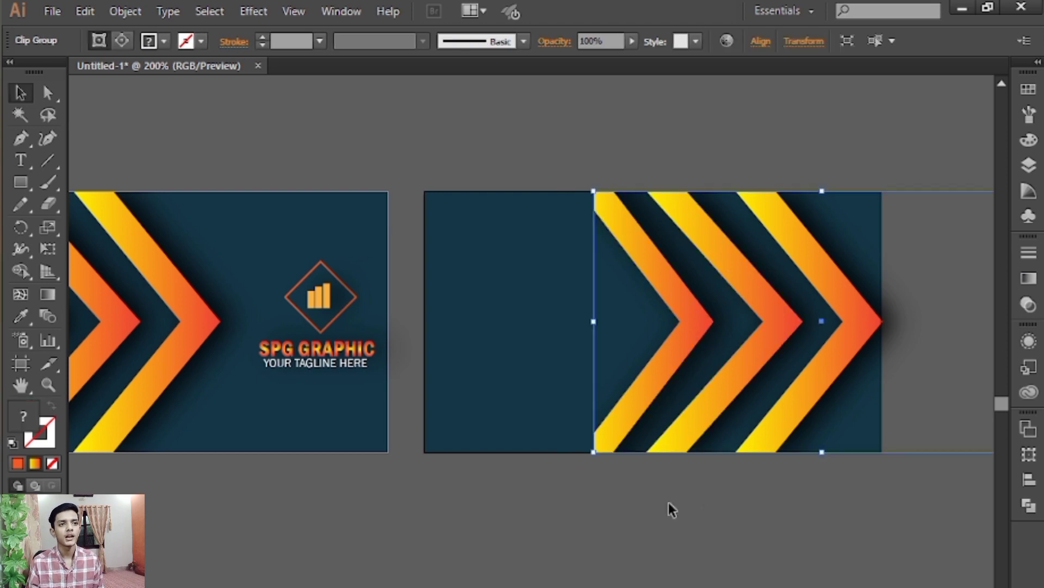
left_click(669, 503)
left_click_drag(545, 440, 578, 449)
left_click(638, 451)
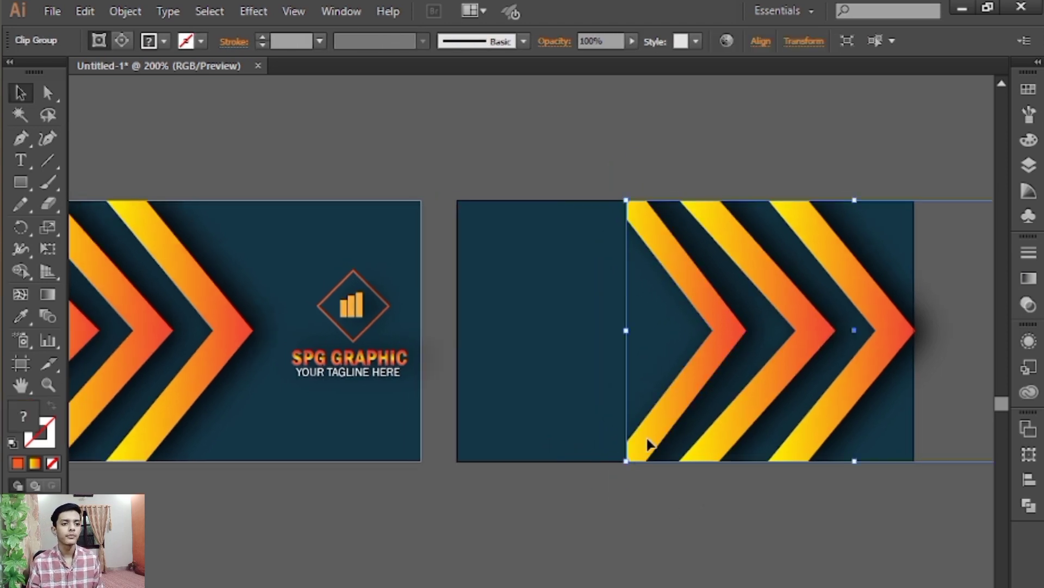
- Stretch the first chevron taller inside the clip group so the card's edges cut its arms into clean slanted ends
double_click(648, 443)
left_click(611, 493)
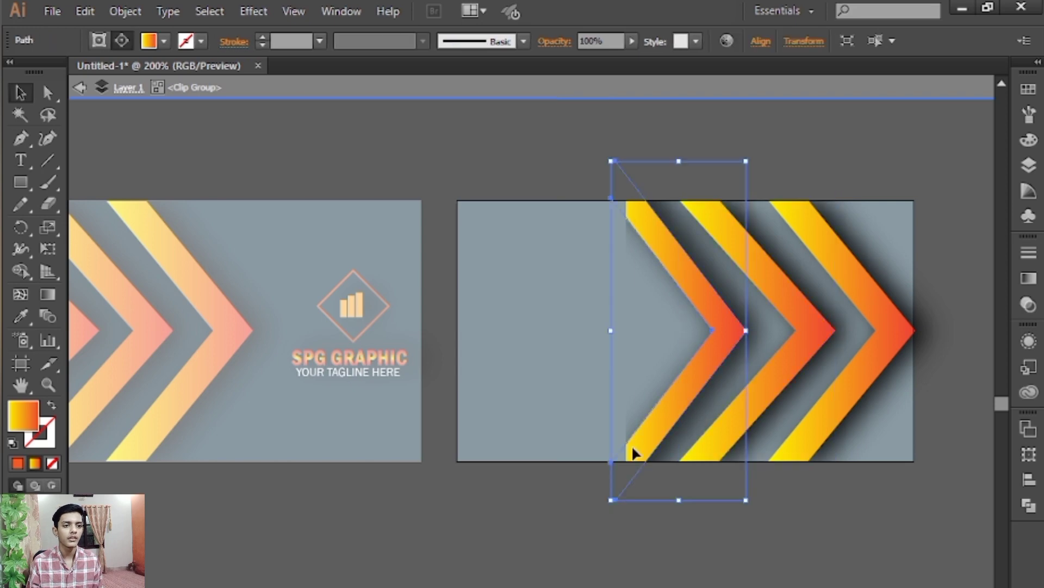
left_click_drag(679, 500, 681, 541)
double_click(675, 524)
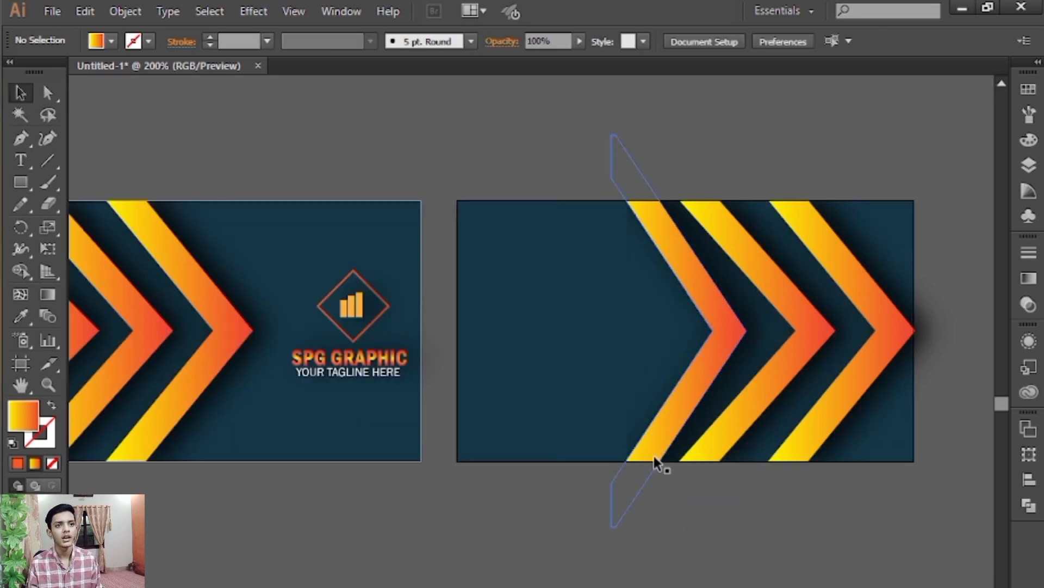
- Isolate the second card's clip group and stretch its middle chevron vertically past the card's upper and lower edges, evening out the gaps
left_click_drag(647, 505, 680, 527)
left_click(751, 472)
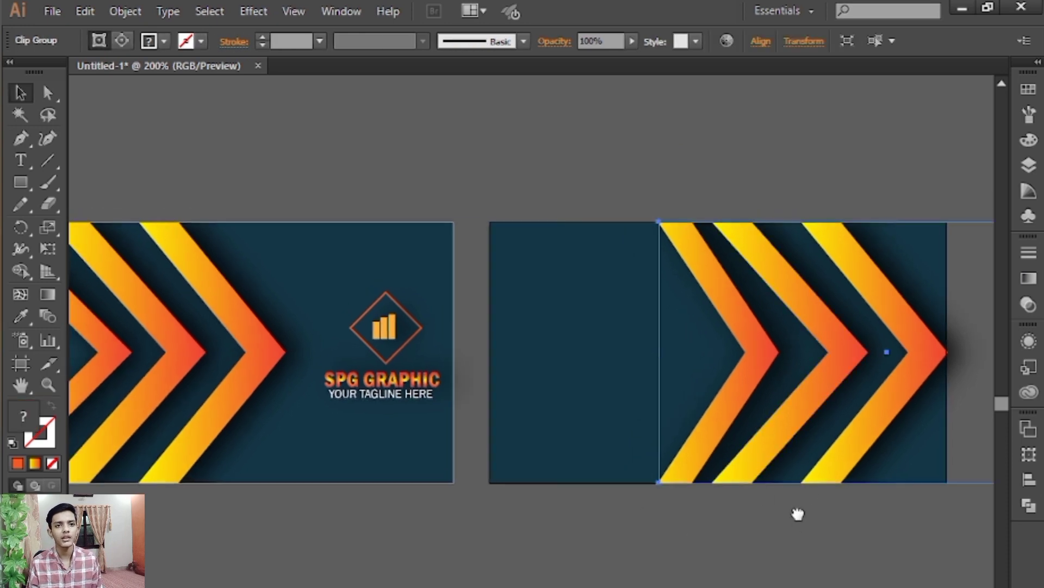
left_click_drag(798, 514, 698, 495)
double_click(664, 415)
left_click(674, 445)
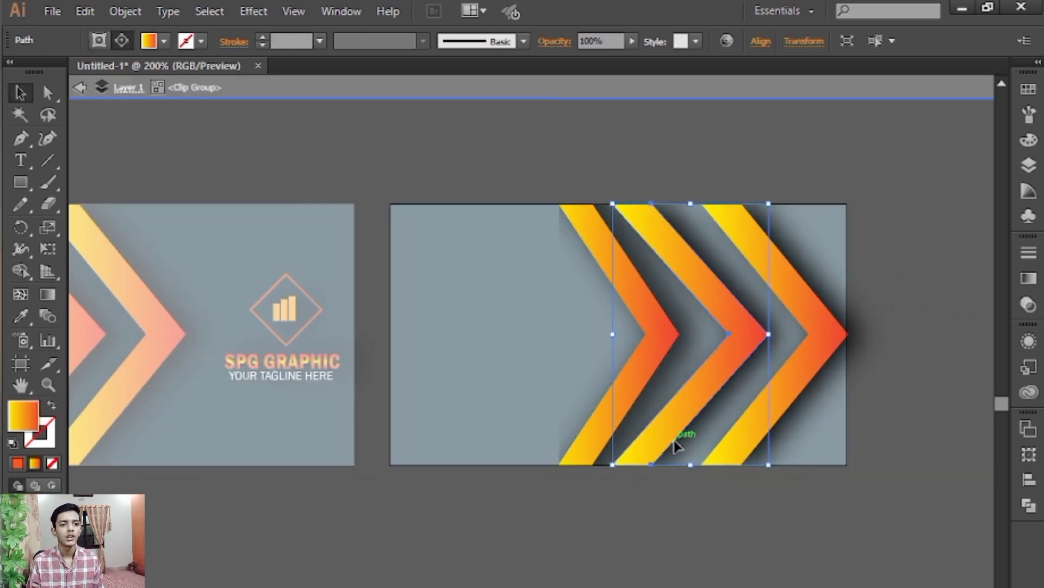
left_click_drag(693, 464, 693, 489)
key("Escape")
mouse_move(711, 527)
left_mouse_down()
mouse_move(646, 550)
mouse_move(711, 549)
mouse_move(694, 526)
left_mouse_up()
left_click(711, 550)
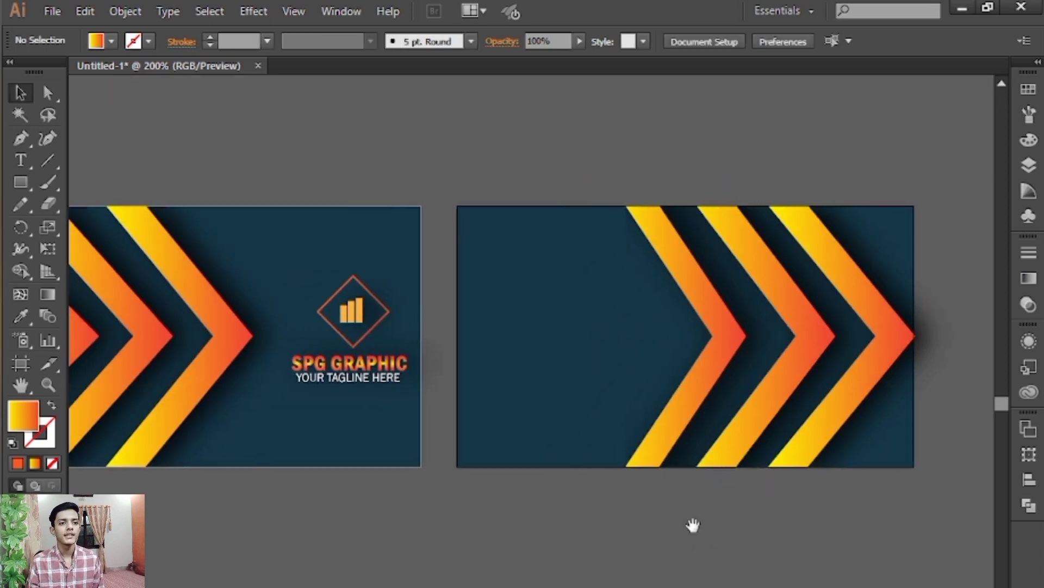
- Duplicate the first card's diamond logo, SPG GRAPHIC name and tagline onto the second card's empty area beside the chevrons
left_click_drag(519, 493, 618, 521)
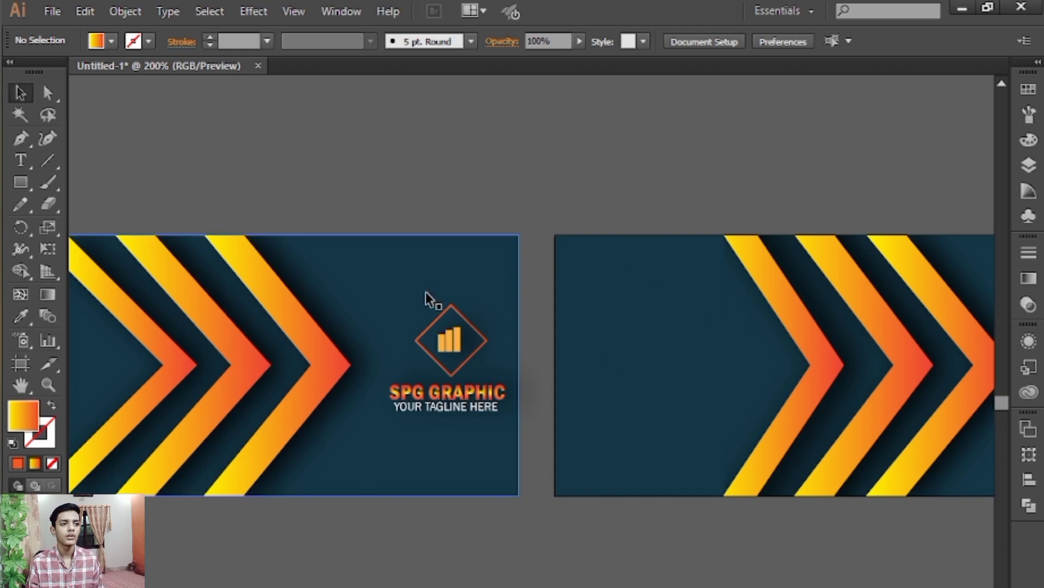
left_click(405, 289)
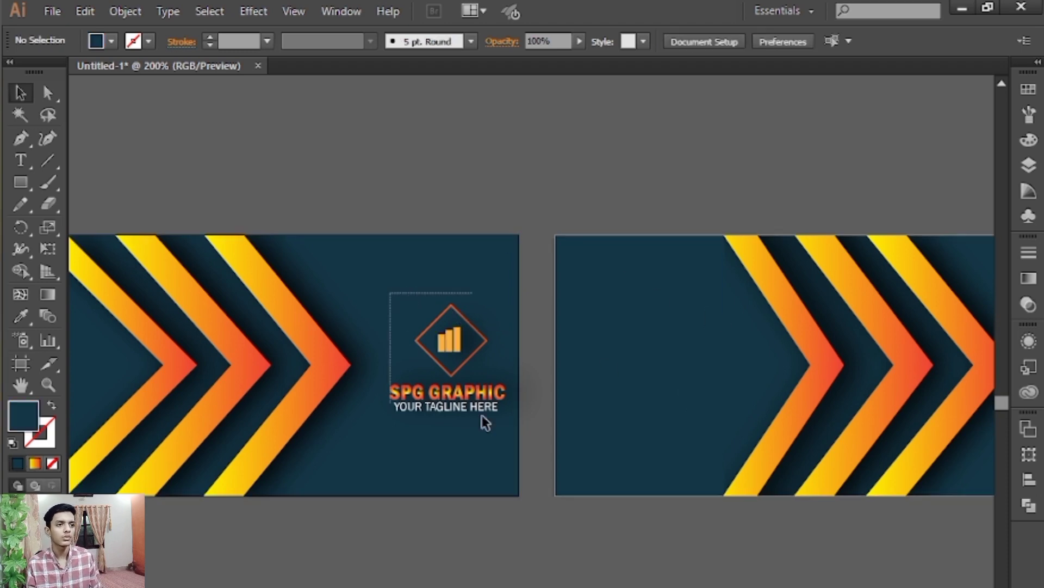
left_click_drag(482, 416, 498, 432)
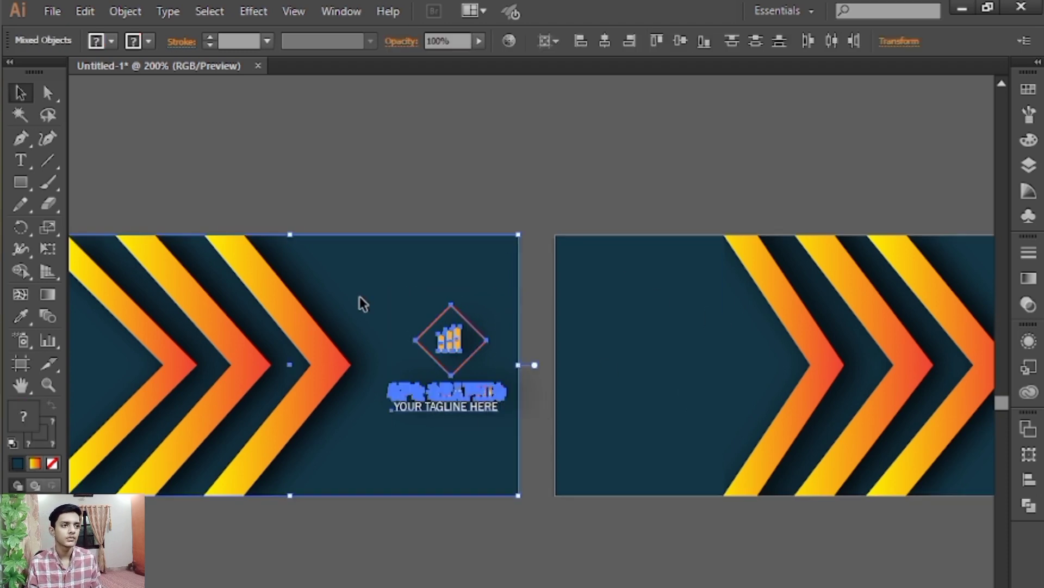
left_click(498, 256, "shift")
left_click_drag(452, 344, 643, 290)
key("Delete")
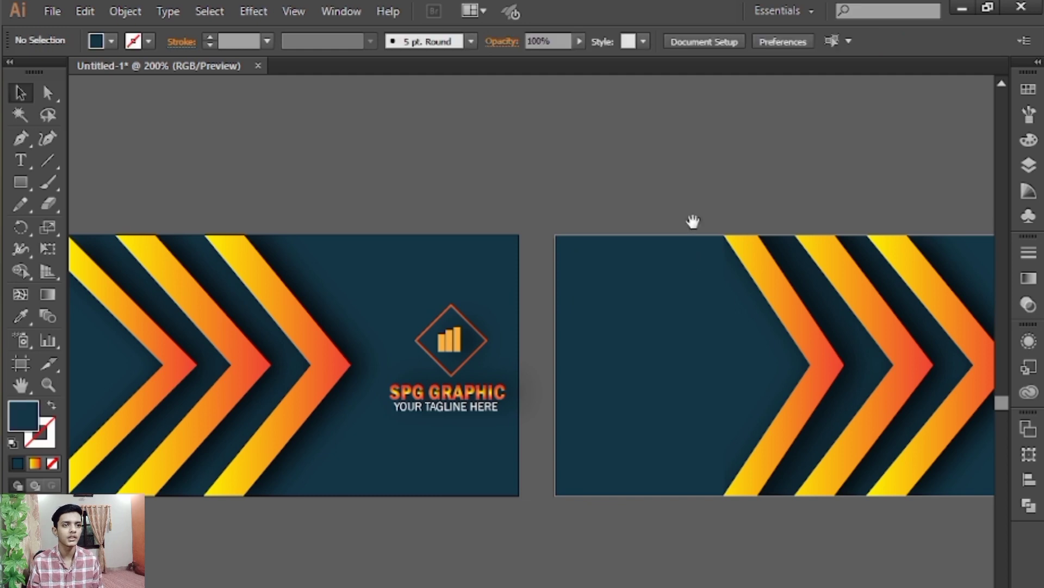
- Select the duplicated logo artwork hidden behind the second card's background and bring it to the front
left_click(640, 291)
left_click(658, 433)
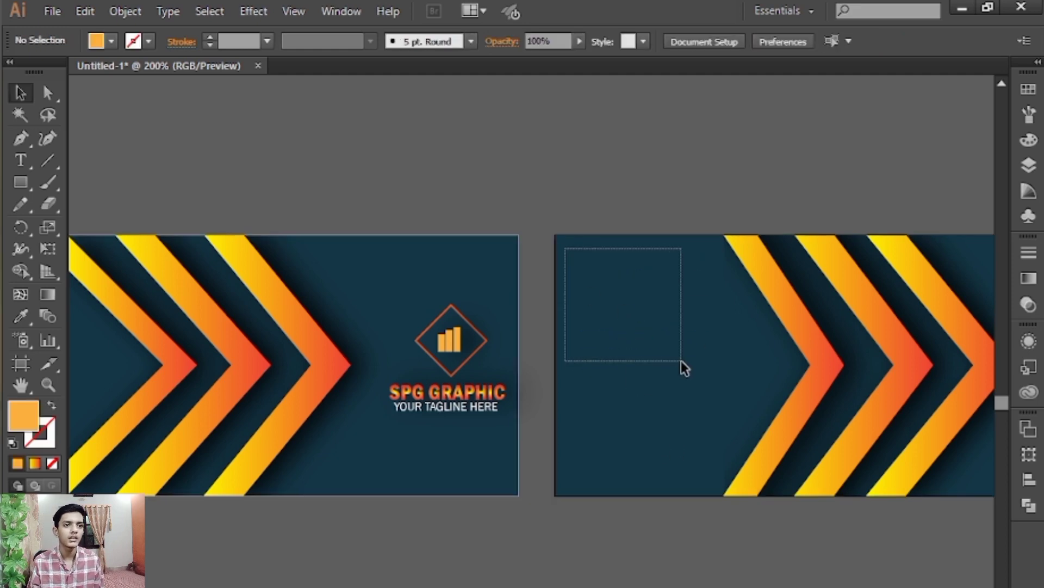
left_click_drag(681, 360, 683, 361)
right_click(652, 293)
mouse_move(716, 436)
left_click(624, 460)
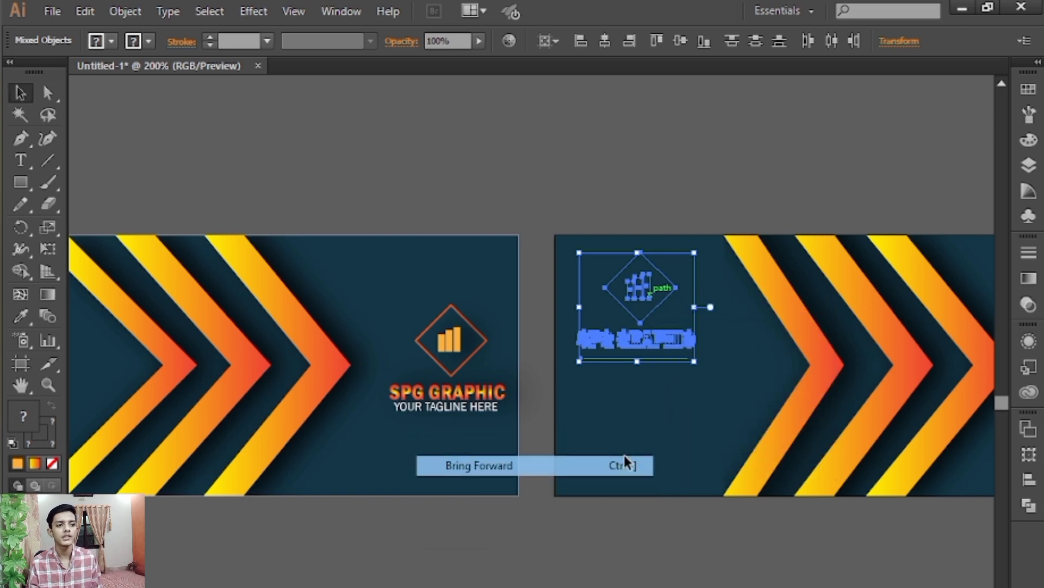
right_click(639, 309)
mouse_move(702, 460)
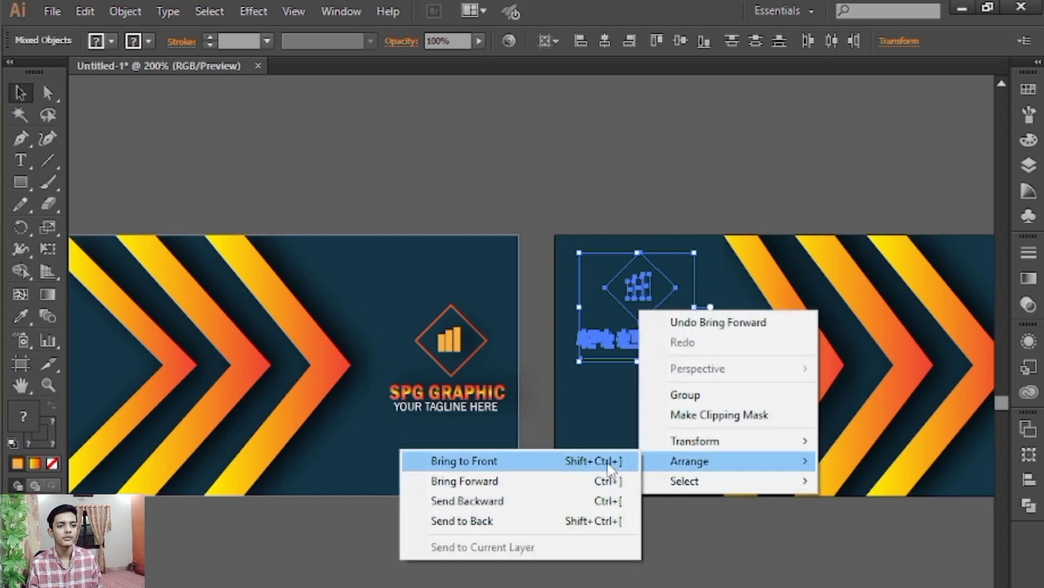
left_click(609, 461)
left_click(694, 147)
- Scale down the second card's logo, name and tagline and place them in the upper part of the empty area
scroll(679, 163, "down", 2)
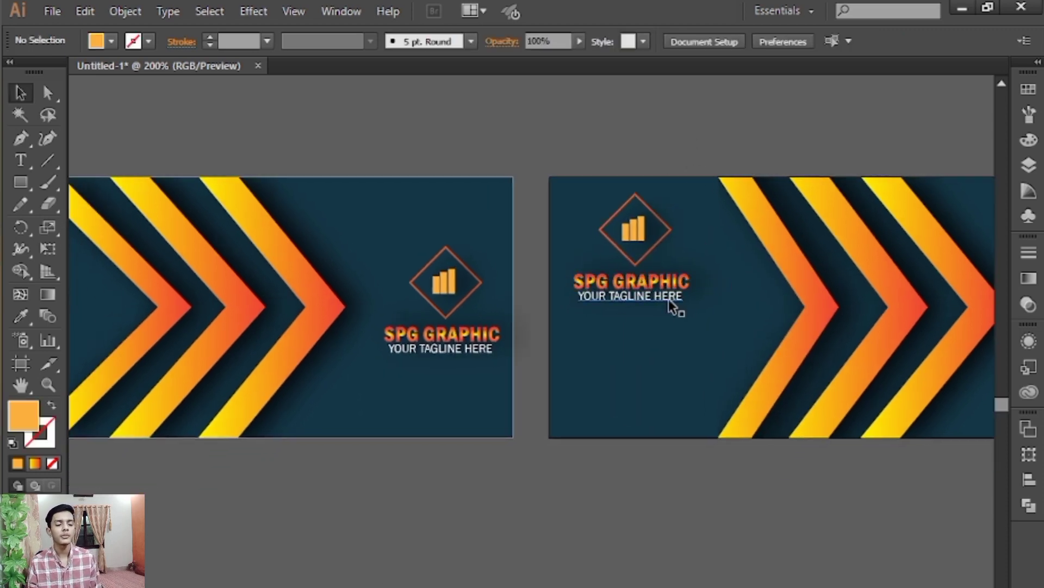
scroll(673, 307, "left", 1)
left_click_drag(757, 301, 656, 219)
left_click(572, 354)
left_click_drag(596, 179, 685, 256)
left_click(699, 147)
- Expand the object and fill of the second card's tagline text
left_click(686, 256)
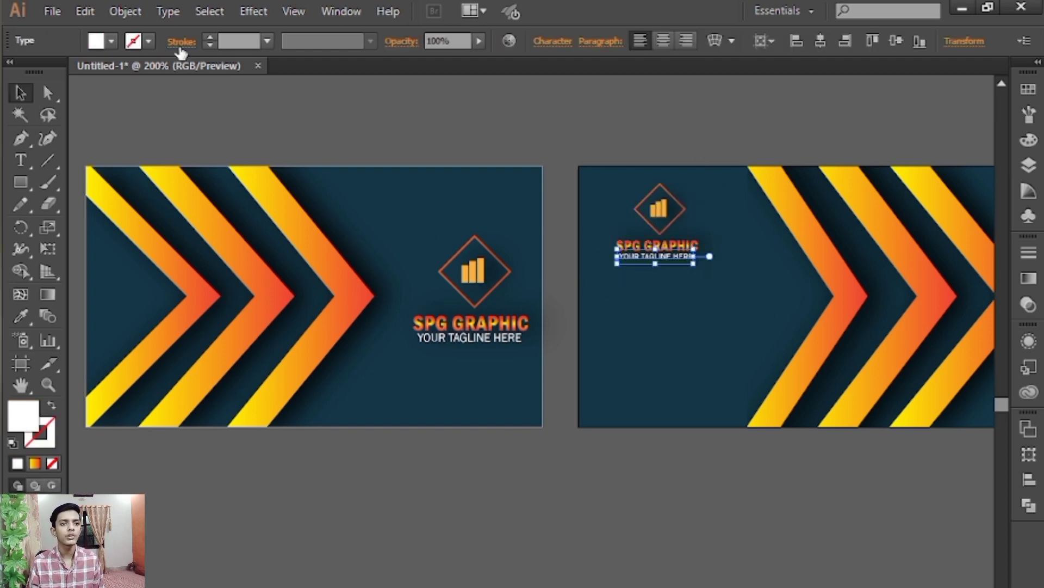
left_click(133, 11)
left_click(148, 204)
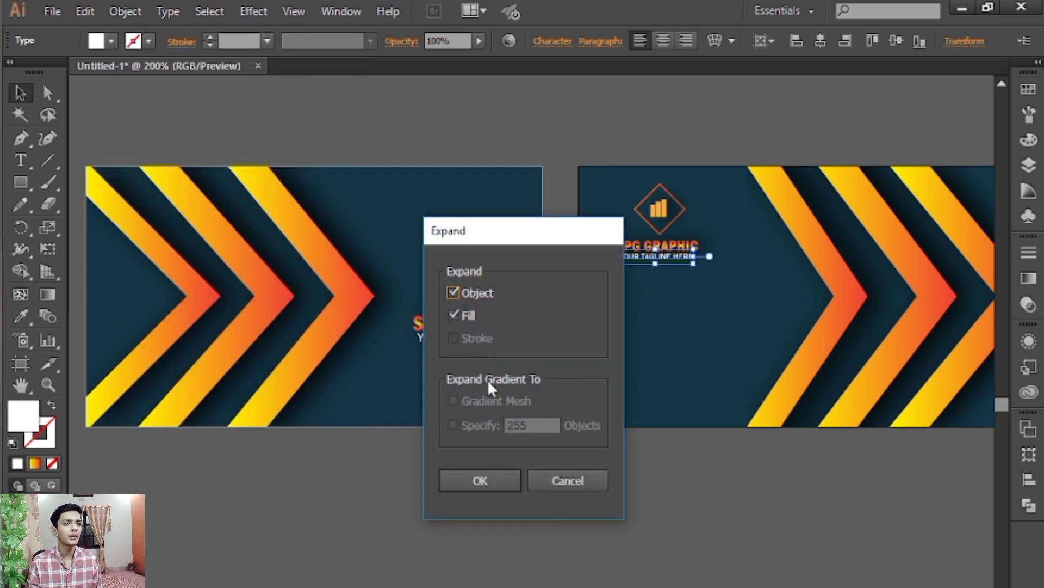
left_click(477, 481)
left_click(530, 124)
scroll(702, 283, "down", 1)
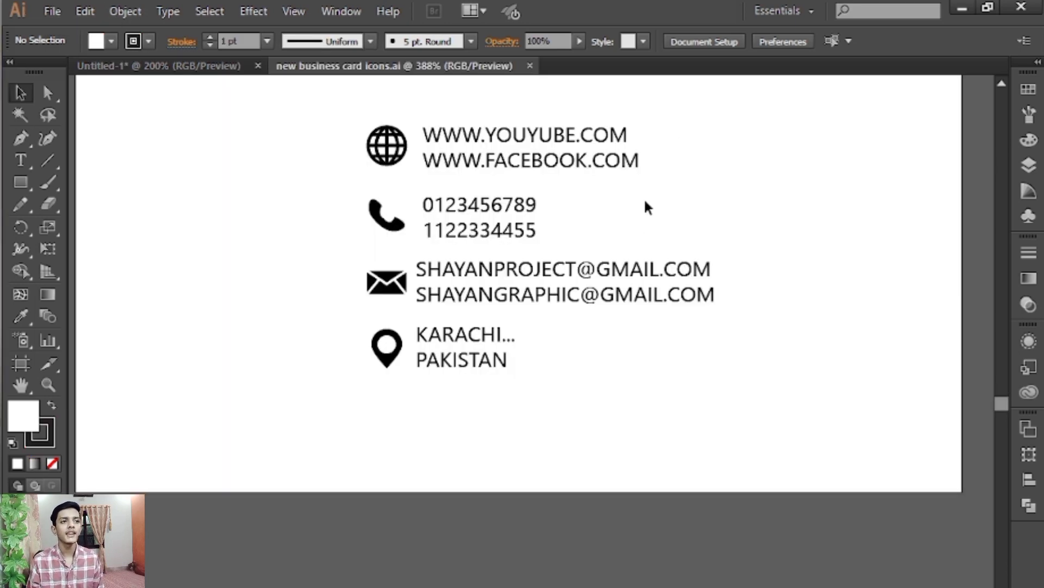
- Bring all the contact icons and text from new business card icons.ai into the business card document, below the second card's logo
left_click_drag(717, 158, 729, 165)
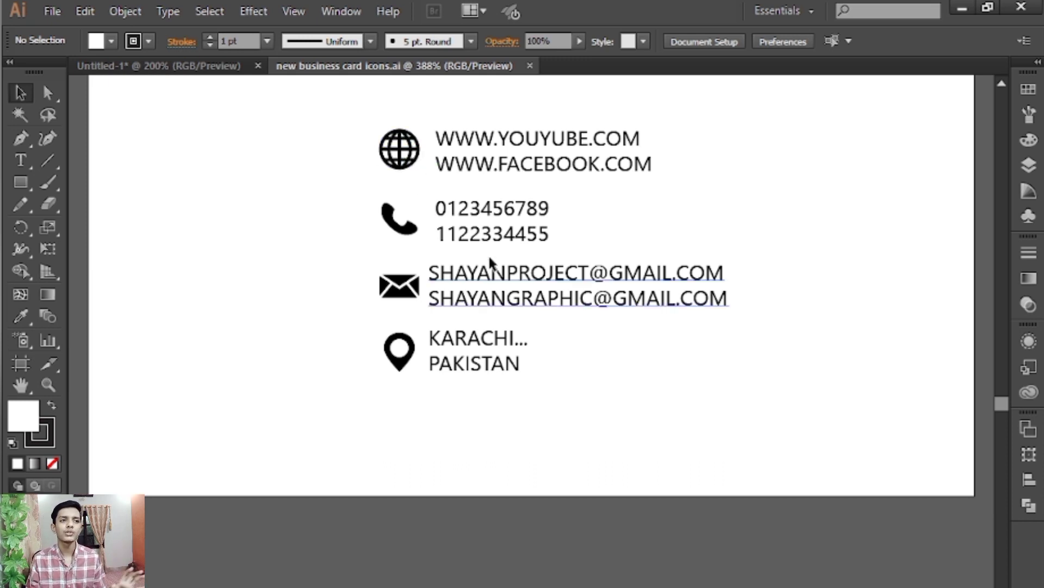
left_click_drag(370, 122, 514, 346)
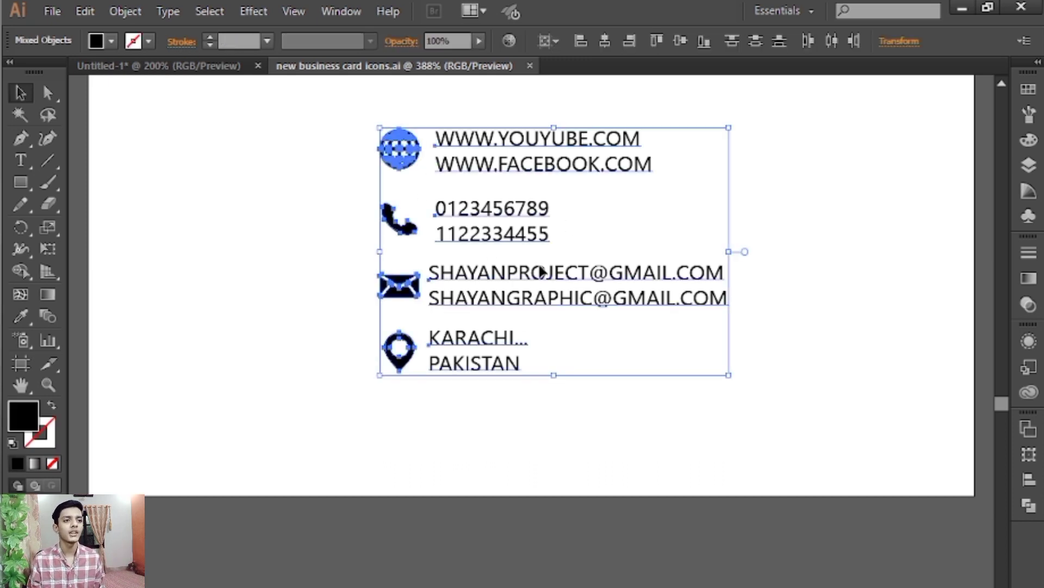
left_click_drag(541, 271, 636, 336)
- Fill the contact icons and text on the second card with white
left_click(1029, 96)
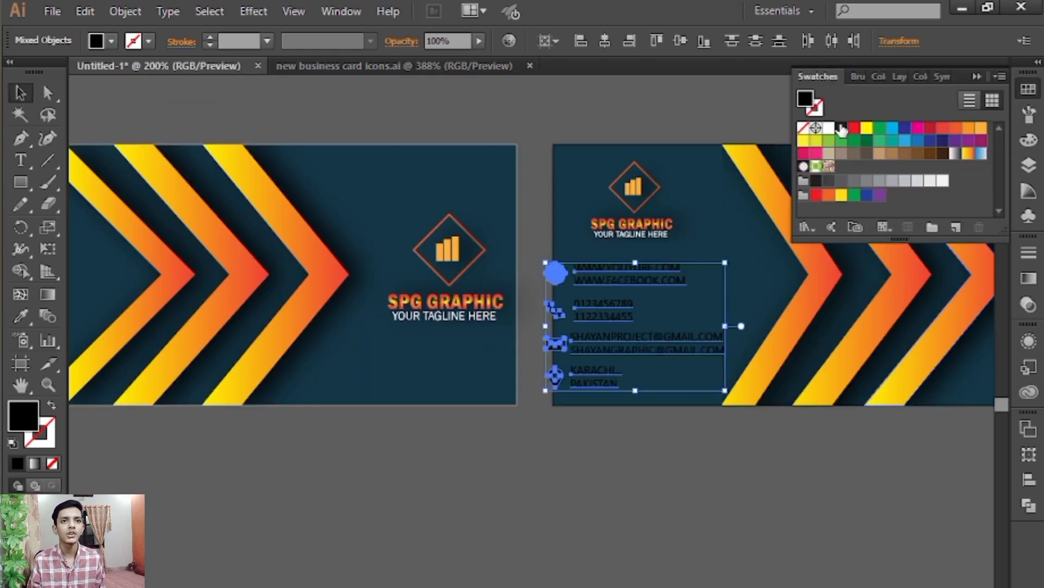
left_click(828, 129)
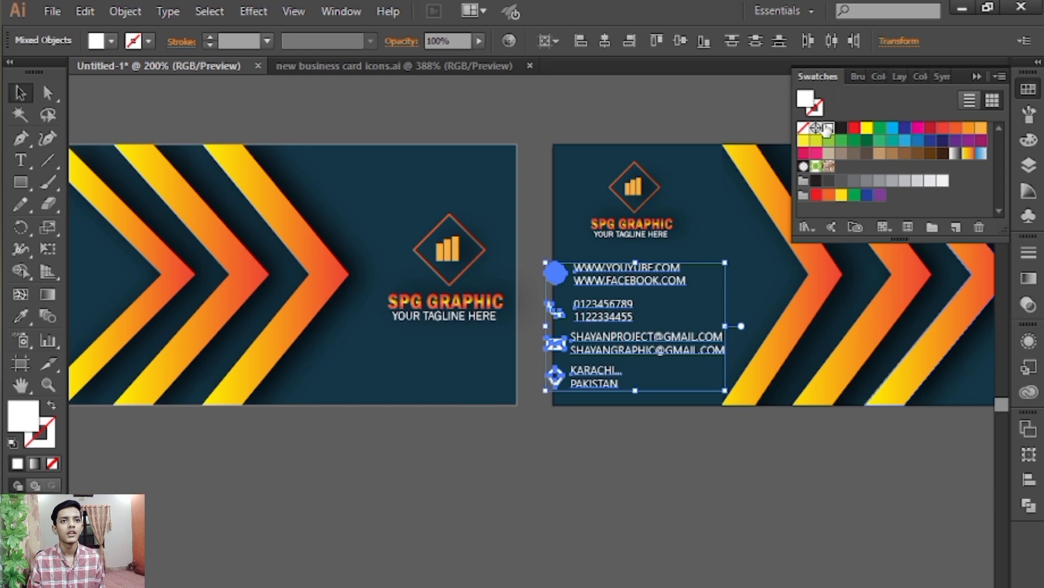
left_click(977, 79)
- Move the contact details block to the right so all its icons sit fully inside the second card
key("z")
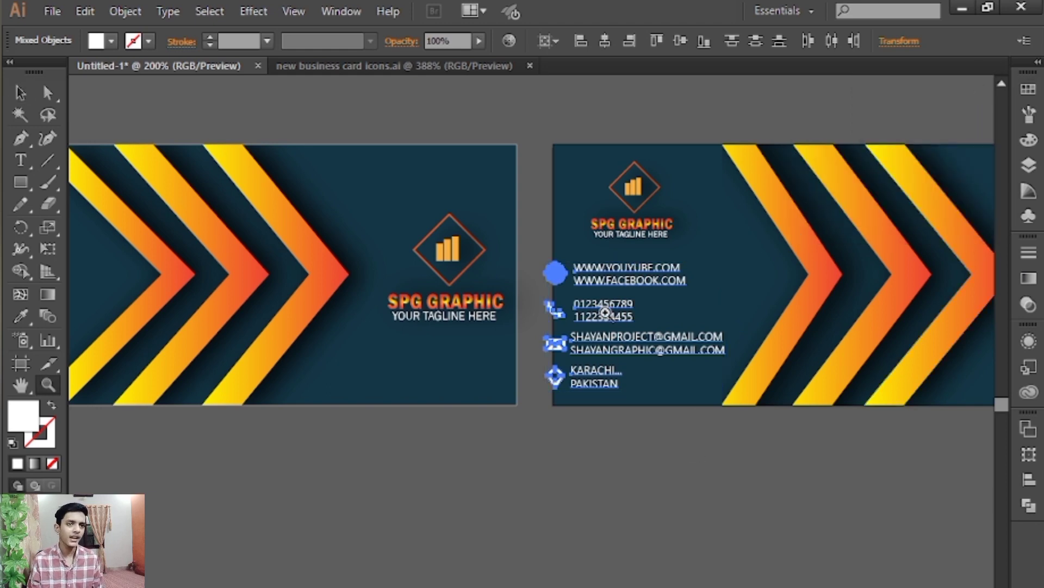
left_click_drag(522, 226, 703, 431)
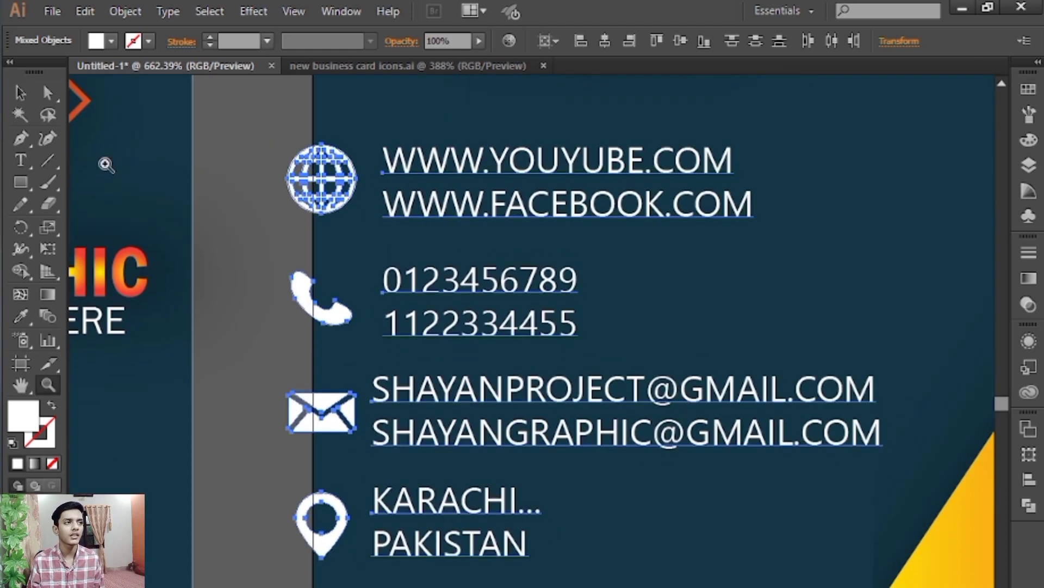
left_click(30, 99)
left_click_drag(631, 171, 694, 174)
left_click_drag(659, 214, 600, 213)
left_click_drag(615, 270, 637, 254)
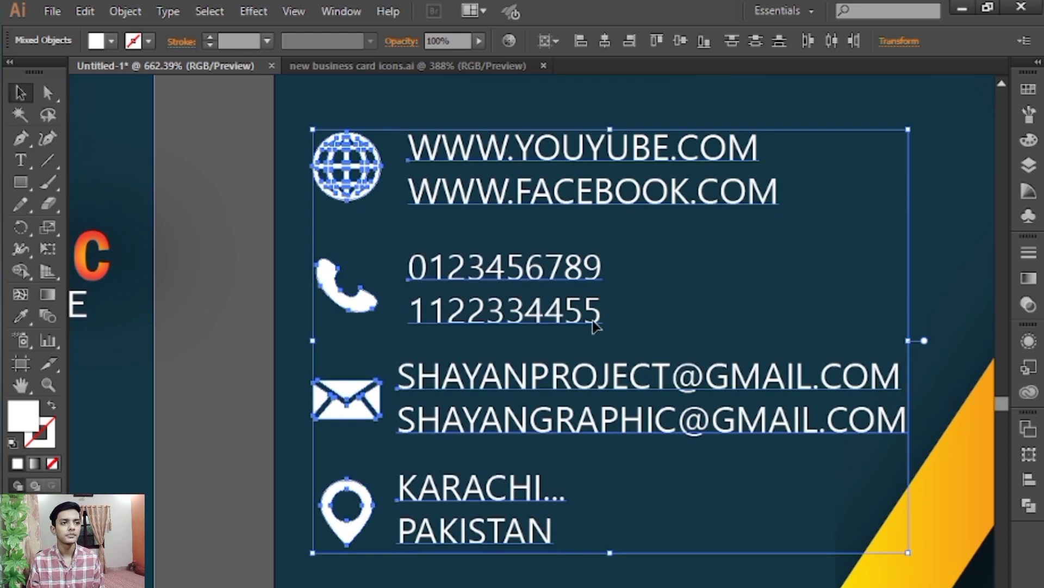
- Scale the contact details block down proportionally and position it below the second card's tagline, clear of the chevrons
left_click_drag(912, 564, 760, 469)
left_click(631, 469)
left_click_drag(600, 466, 671, 482)
left_click(639, 397)
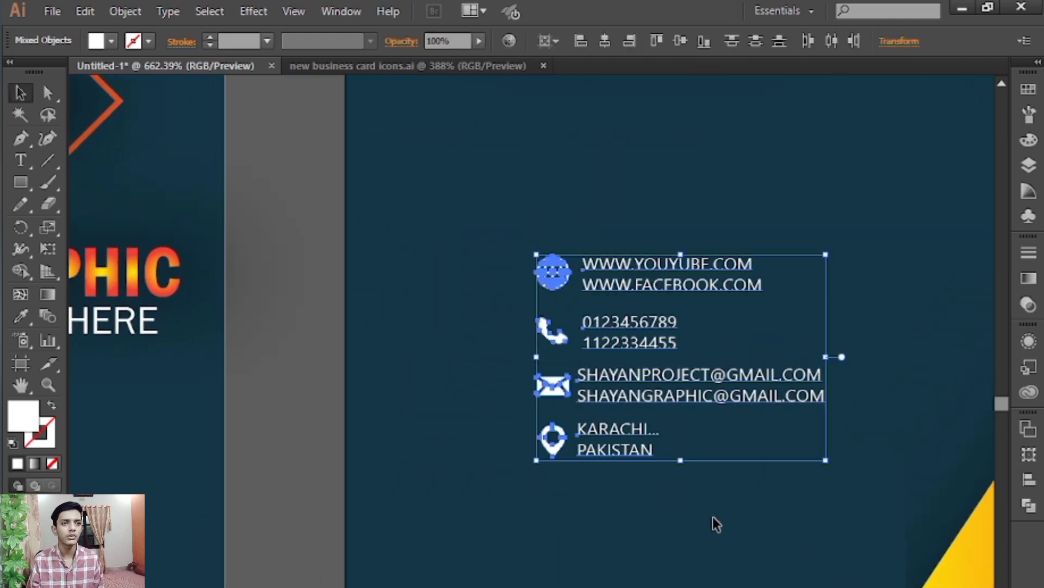
left_click_drag(828, 459, 886, 497)
left_click_drag(800, 526, 756, 504)
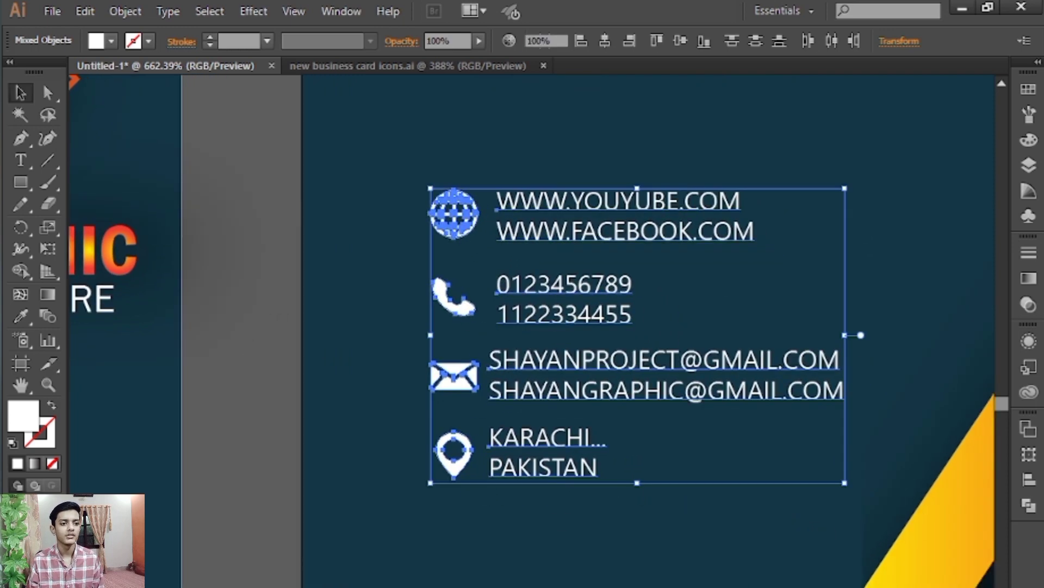
left_click(641, 164)
left_click_drag(620, 169, 681, 223)
mouse_move(642, 432)
left_mouse_down()
mouse_move(710, 430)
mouse_move(727, 417)
mouse_move(627, 434)
left_mouse_up()
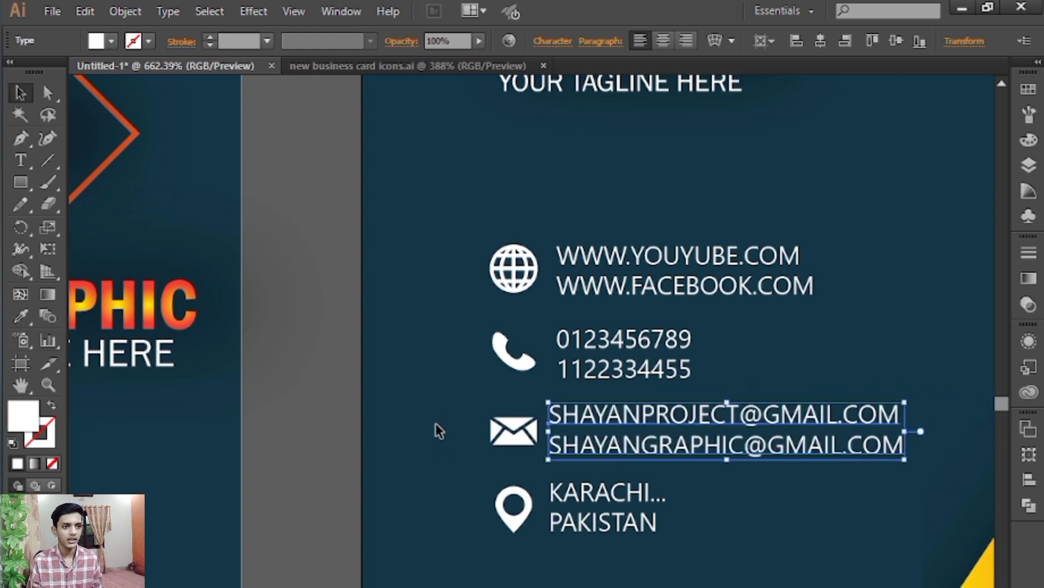
- Add a text object containing a colon in the gap between the two cards
left_click(461, 412)
left_click(513, 433)
left_click(21, 160)
left_click(265, 288)
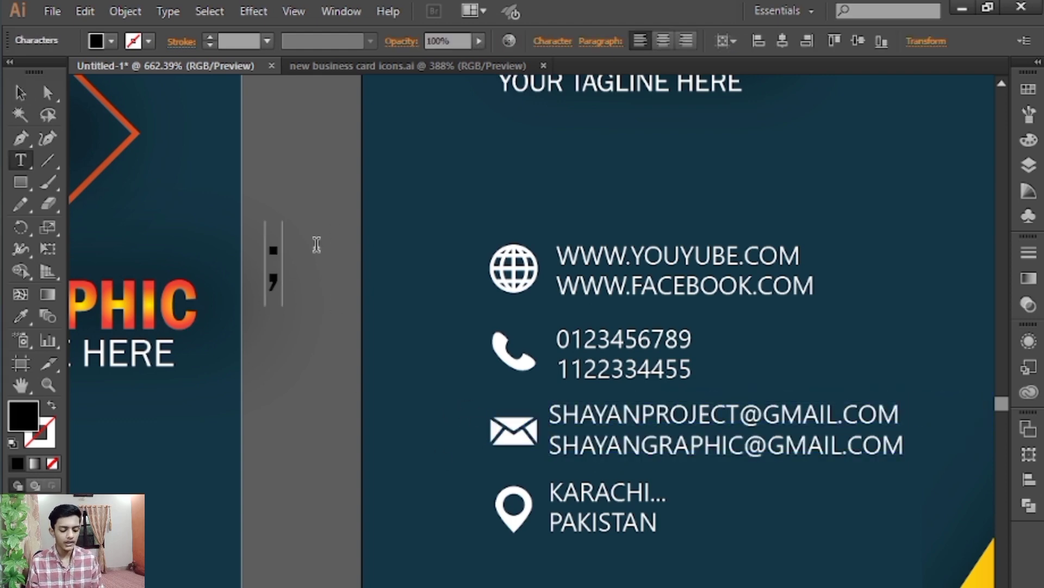
key("BackSpace")
key("BackSpace")
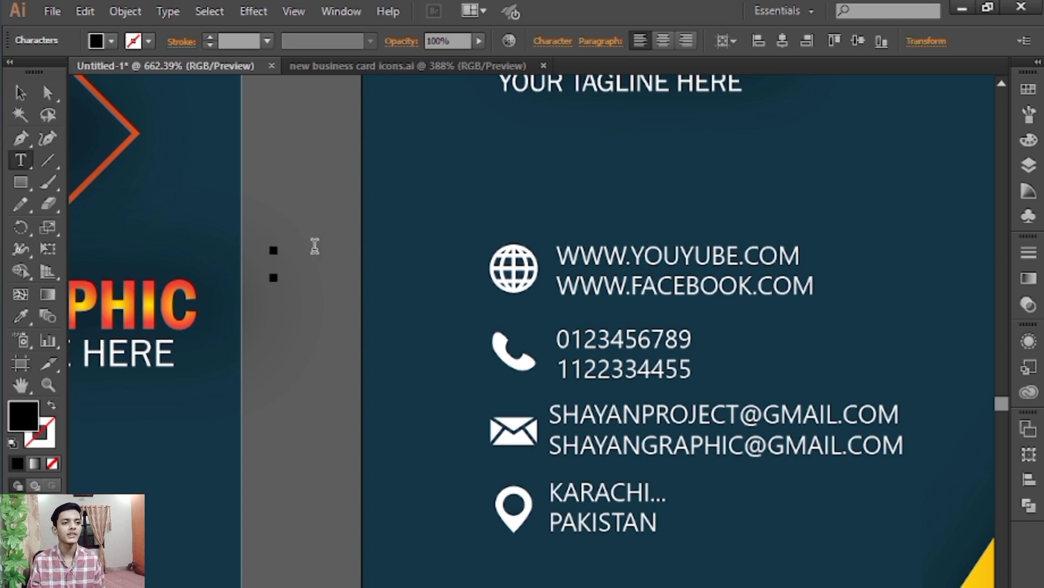
left_click(16, 95)
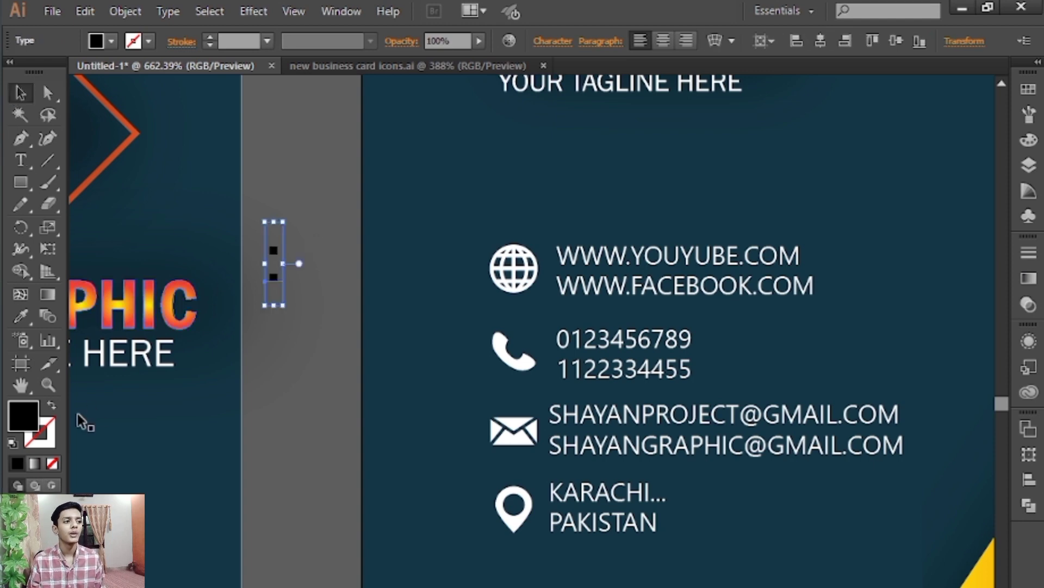
- Fill the colon text between the cards with white
left_click(1028, 89)
left_click(828, 129)
left_click(975, 73)
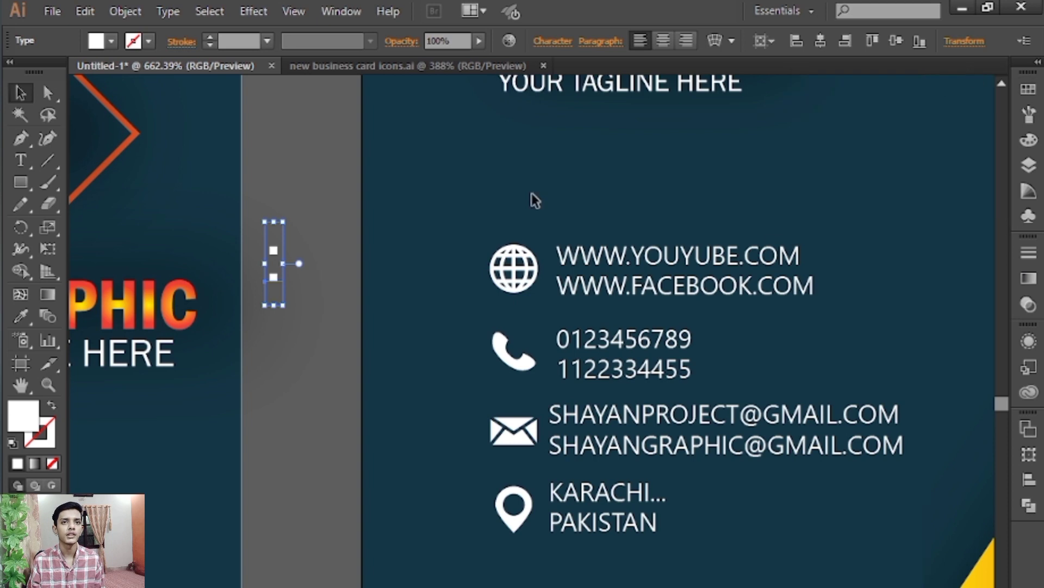
left_click(354, 177)
left_click_drag(407, 228, 434, 211)
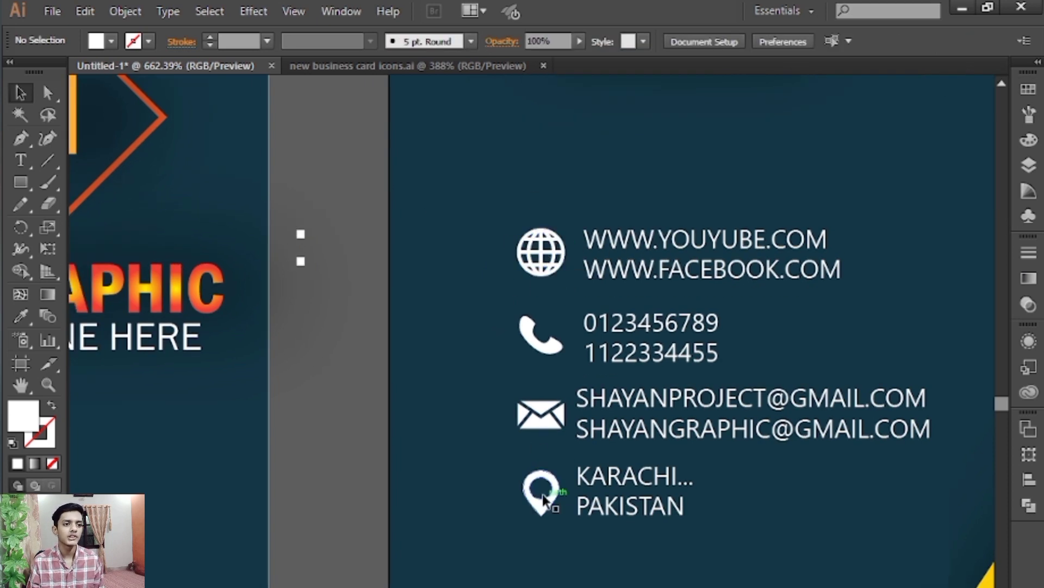
- Move the location pin icon left, away from its address text, and draw a white square centred over it
left_click_drag(543, 494, 468, 502)
left_click_drag(484, 434, 506, 423)
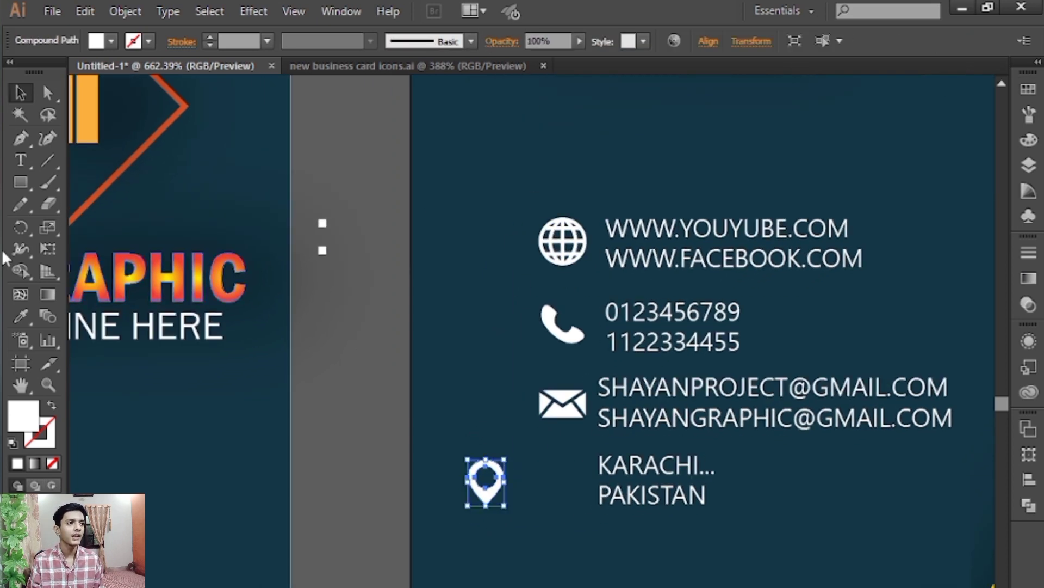
left_click(21, 183)
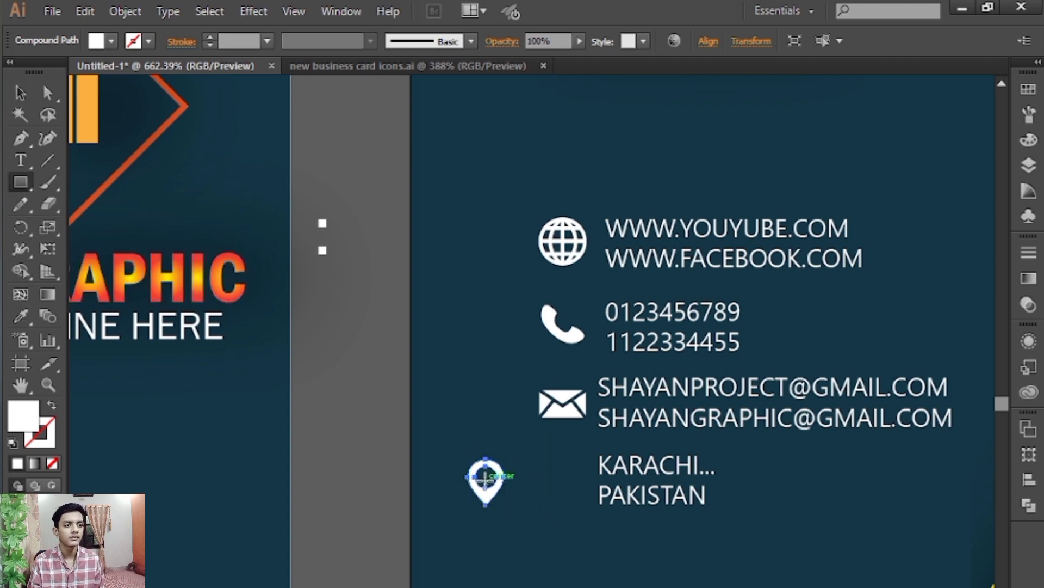
left_click_drag(486, 478, 516, 512)
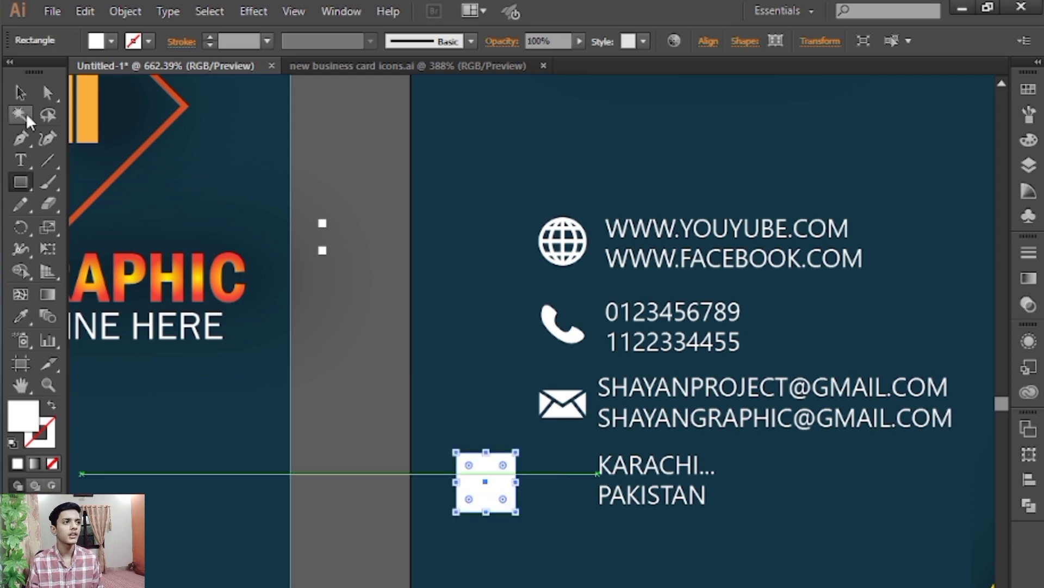
left_click(21, 93)
- Change the fill of the square over the location pin to black (000000)
left_click(21, 316)
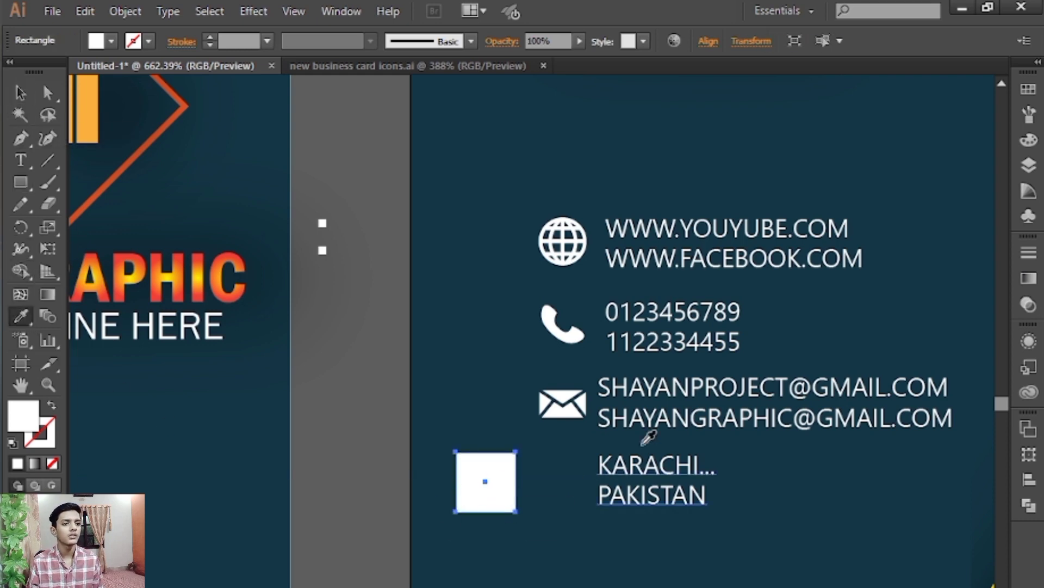
left_click(1028, 88)
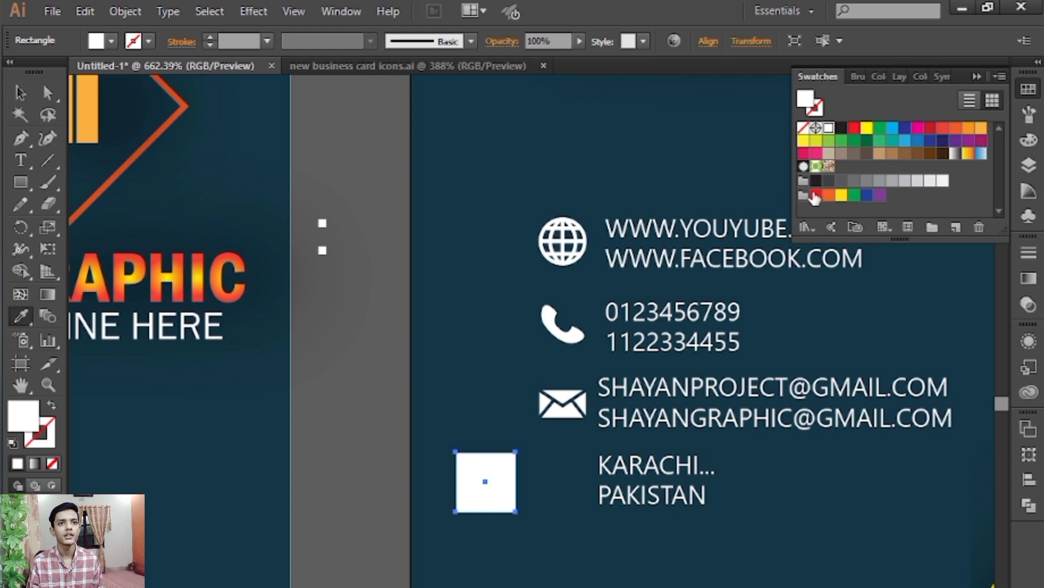
left_click(1024, 145)
left_click(815, 193)
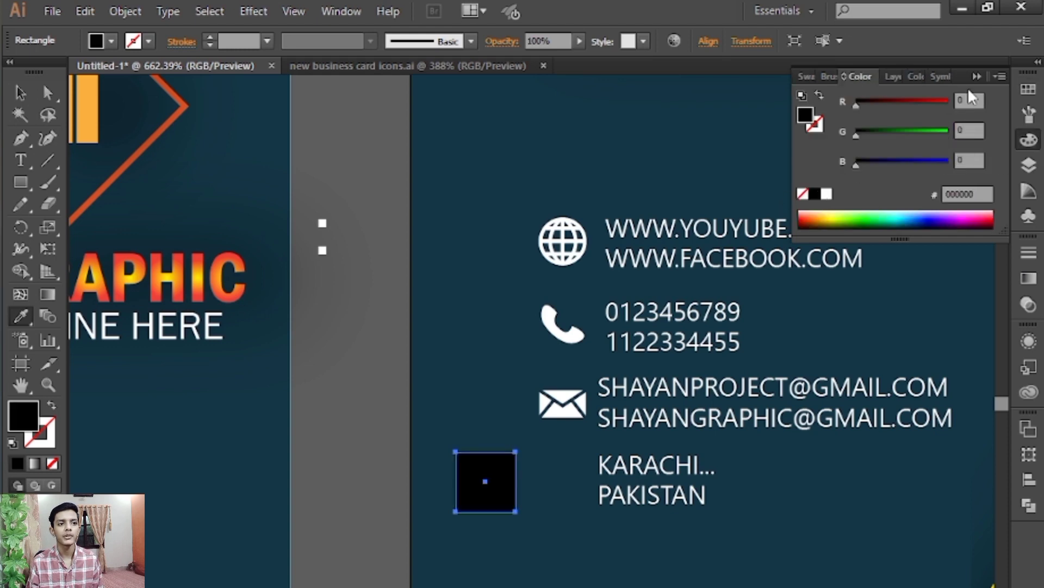
- Move the black square down off the location pin and bring the pin icon to the front
left_click(974, 72)
left_click(20, 92)
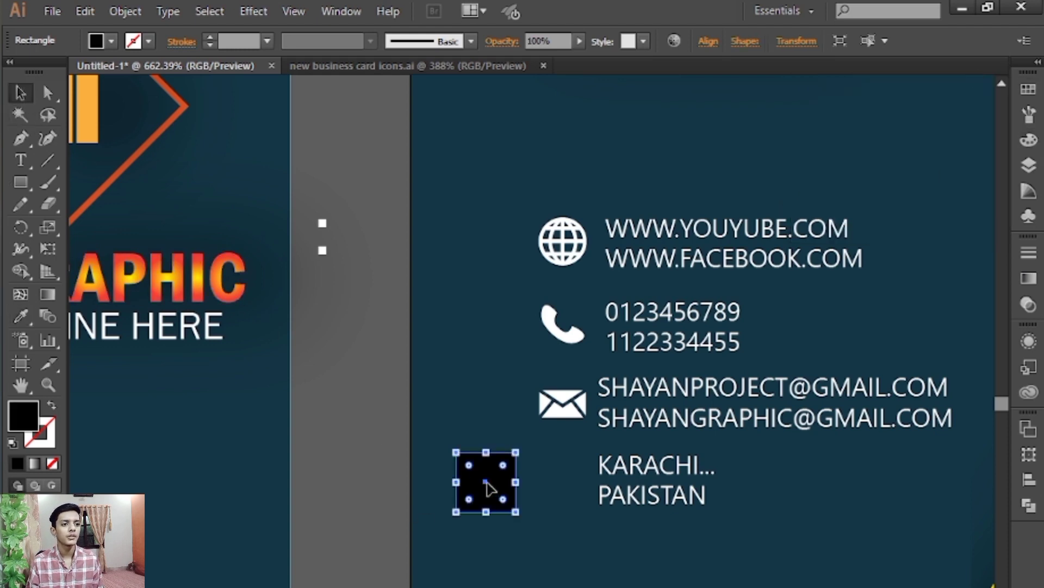
left_click_drag(488, 488, 488, 528)
left_click(497, 479)
right_click(500, 480)
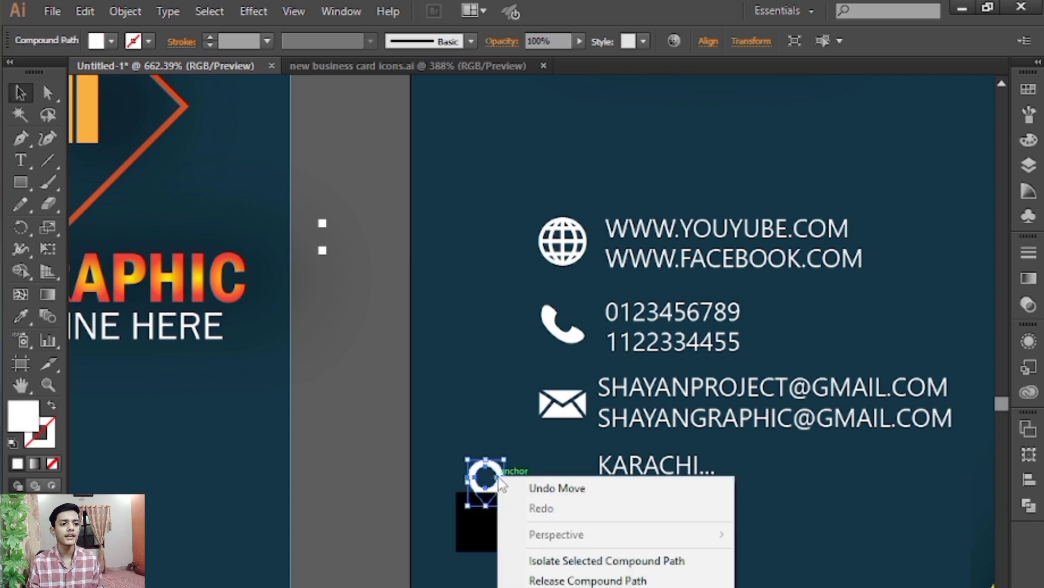
left_click_drag(521, 392, 509, 167)
right_click(479, 237)
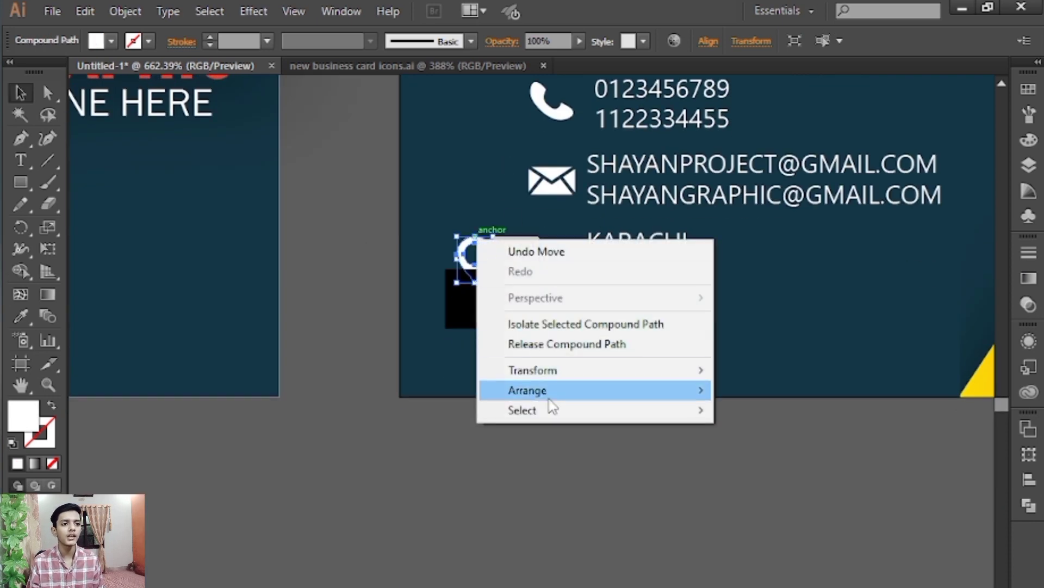
mouse_move(522, 388)
left_click(775, 390)
- Move the black square back up so that it is centred behind the location pin
left_click_drag(581, 427, 603, 536)
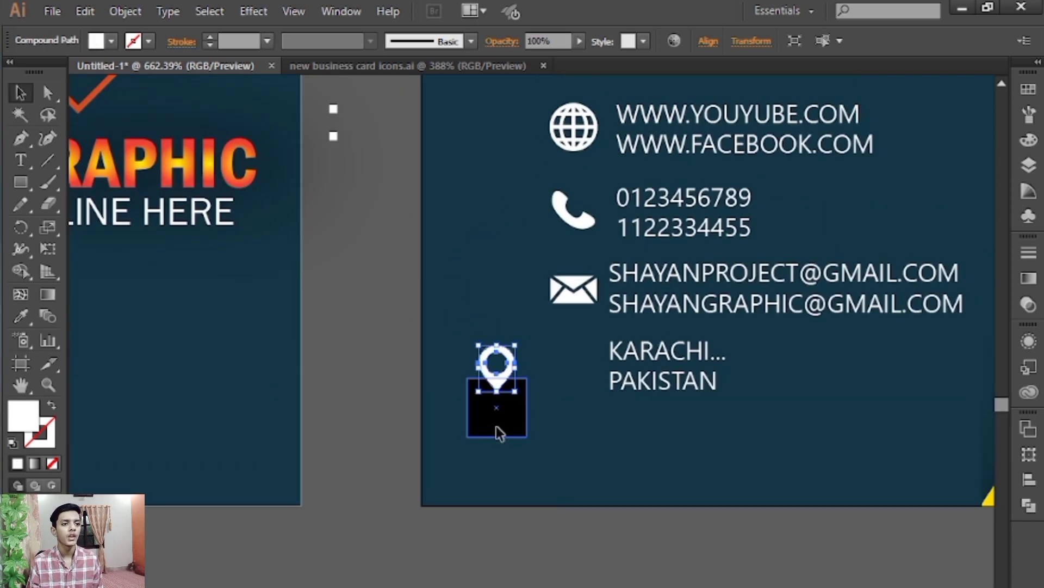
left_click_drag(497, 428, 497, 381)
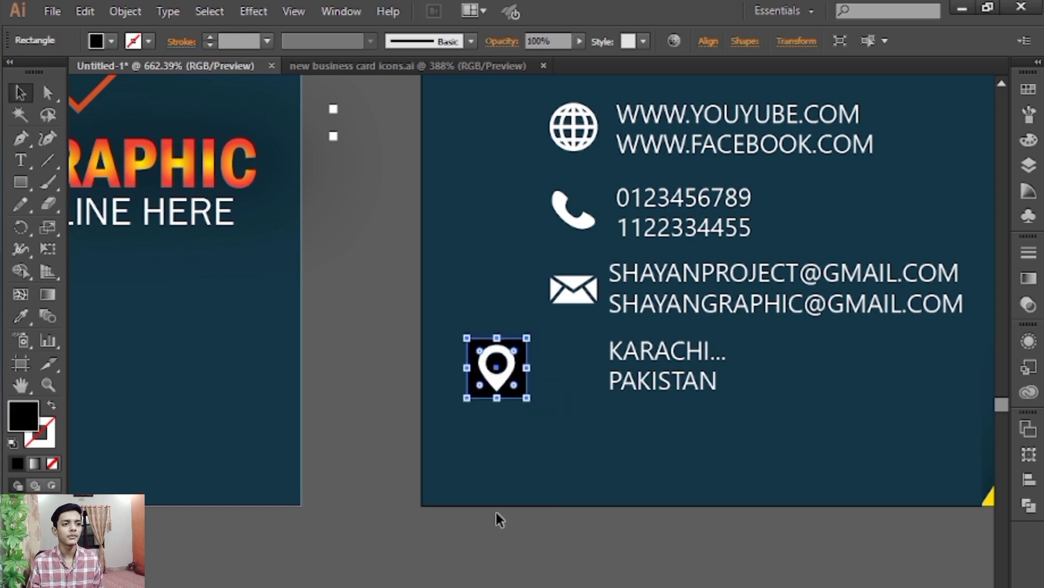
left_click(496, 511)
- Move the globe, phone and envelope icons left into line above the location pin and bring them to the front
scroll(490, 533, "up", 3)
left_click_drag(507, 212, 572, 434)
left_click_drag(567, 421, 493, 422)
right_click(516, 249)
mouse_move(595, 399)
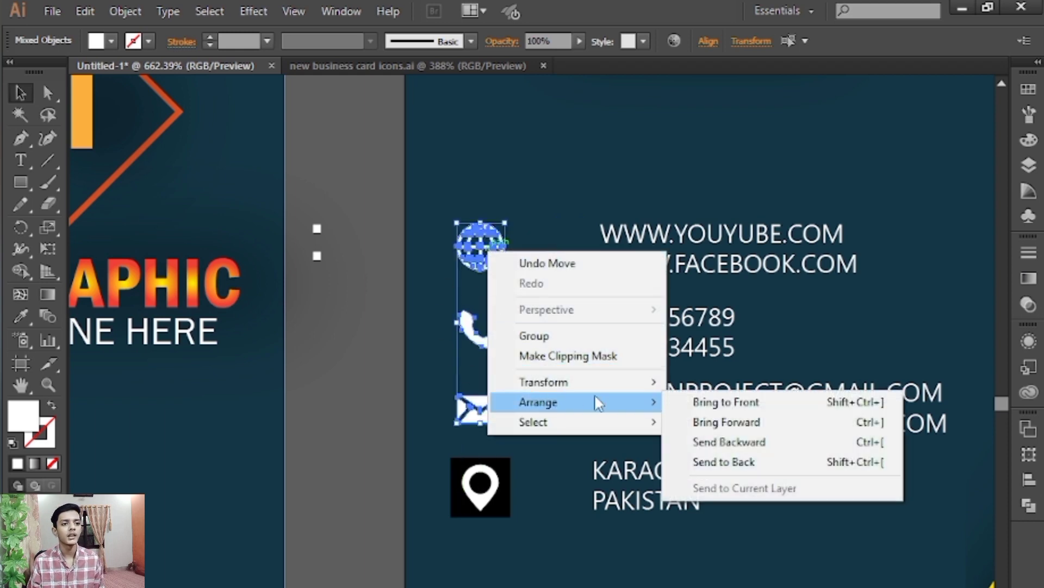
left_click(669, 404)
- Duplicate the location pin's black square upward at even spacing to put one behind the envelope, phone and globe icons
scroll(663, 410, "down", 3)
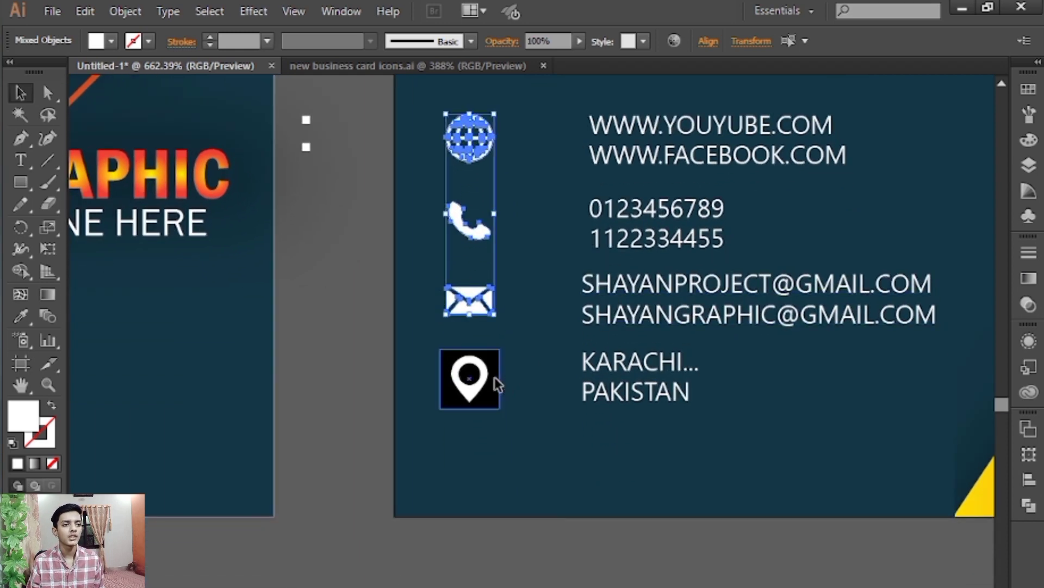
left_click_drag(497, 384, 500, 311)
key("ctrl+d")
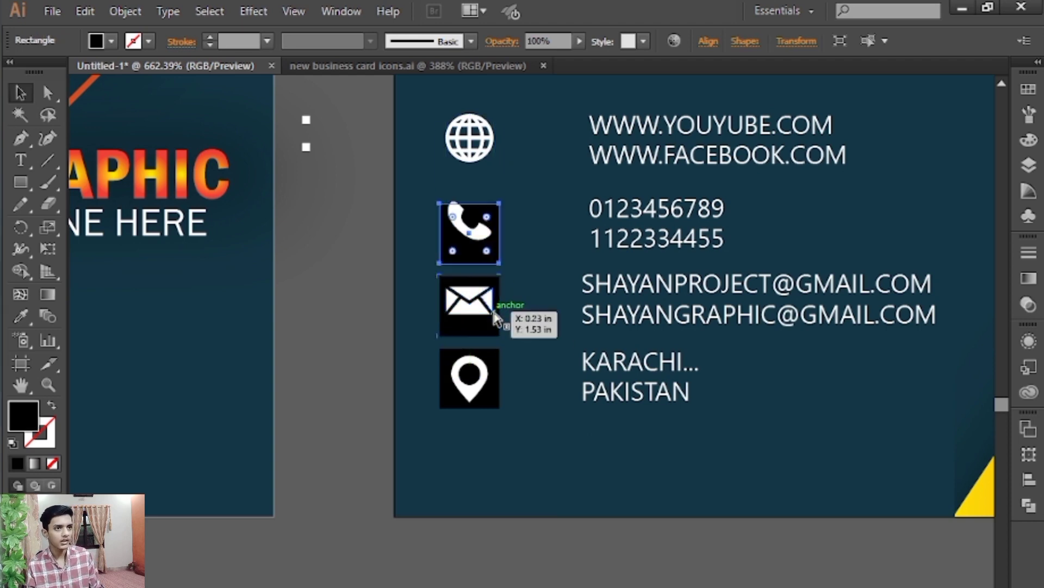
key("ctrl+d")
- Nudge the three copied black squares up until each is centred behind the envelope, phone and globe icons
left_click_drag(528, 229, 539, 305)
left_click(507, 354)
key("Up")
key("Up")
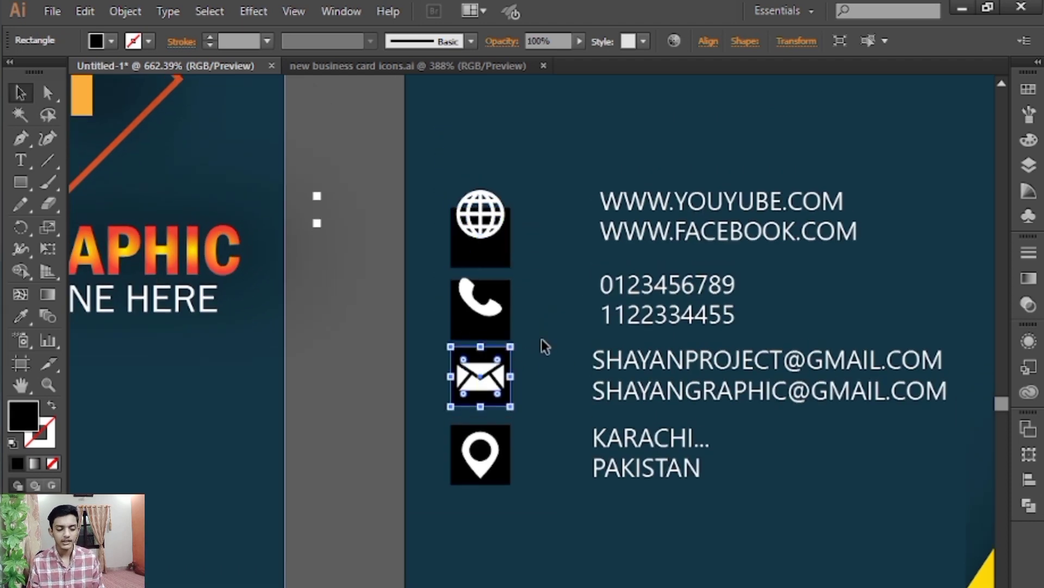
left_click(506, 289)
key("Up")
key("Up")
key("Up")
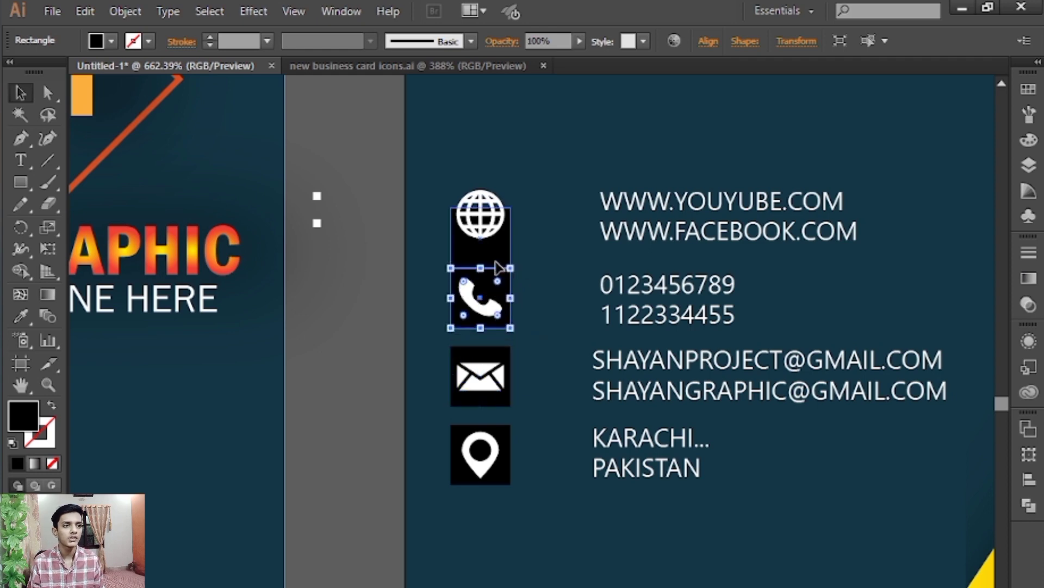
left_click(503, 260)
key("Up")
key("Up")
key("Up")
key("Up")
key("Up")
key("Up")
left_click(529, 516)
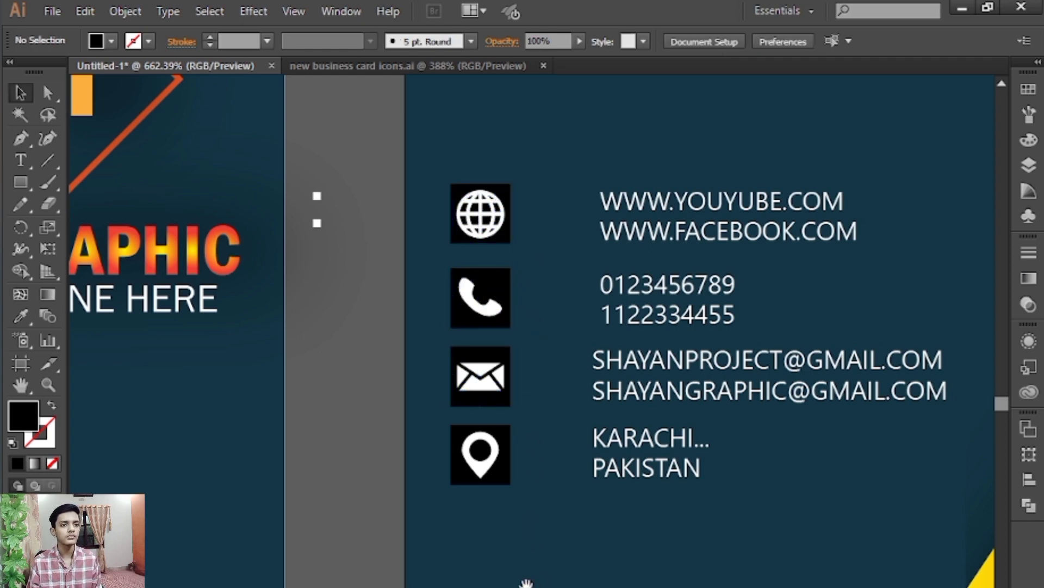
- Group each contact icon with the black square behind it
left_click_drag(518, 334, 529, 334)
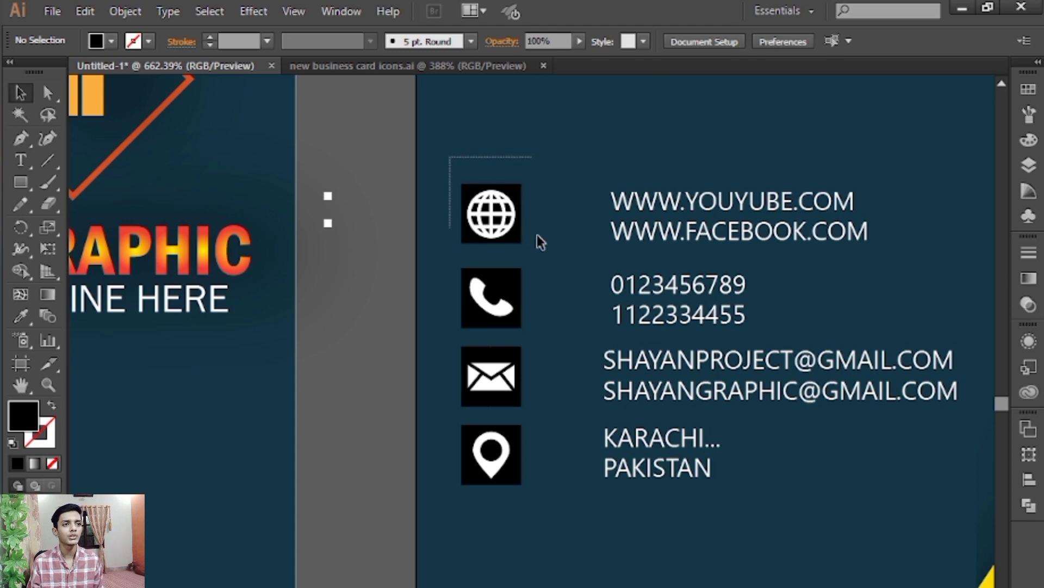
left_click_drag(540, 241, 545, 246)
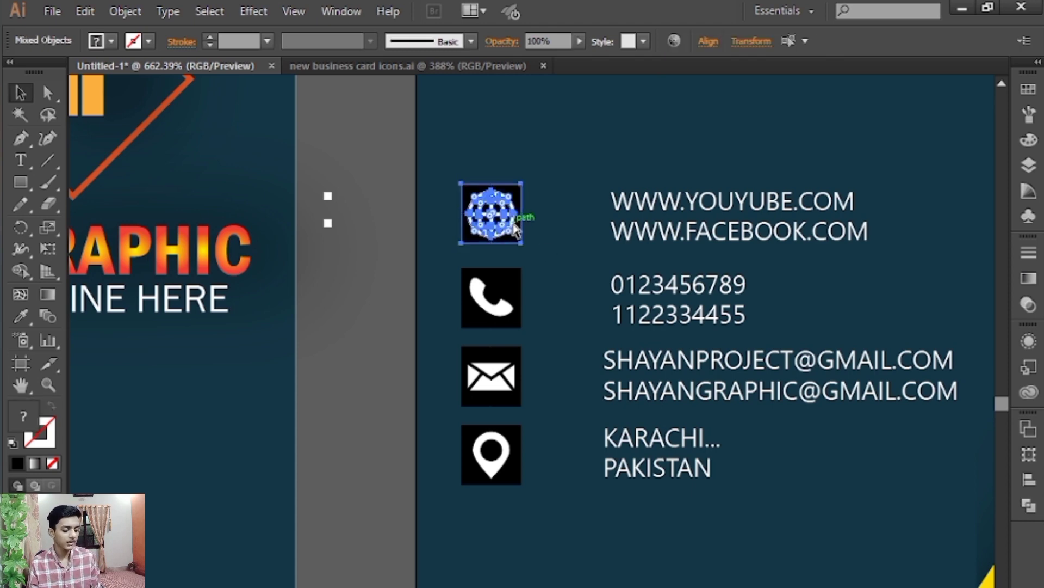
key("ctrl+g")
left_click_drag(500, 312, 520, 327)
key("ctrl+g")
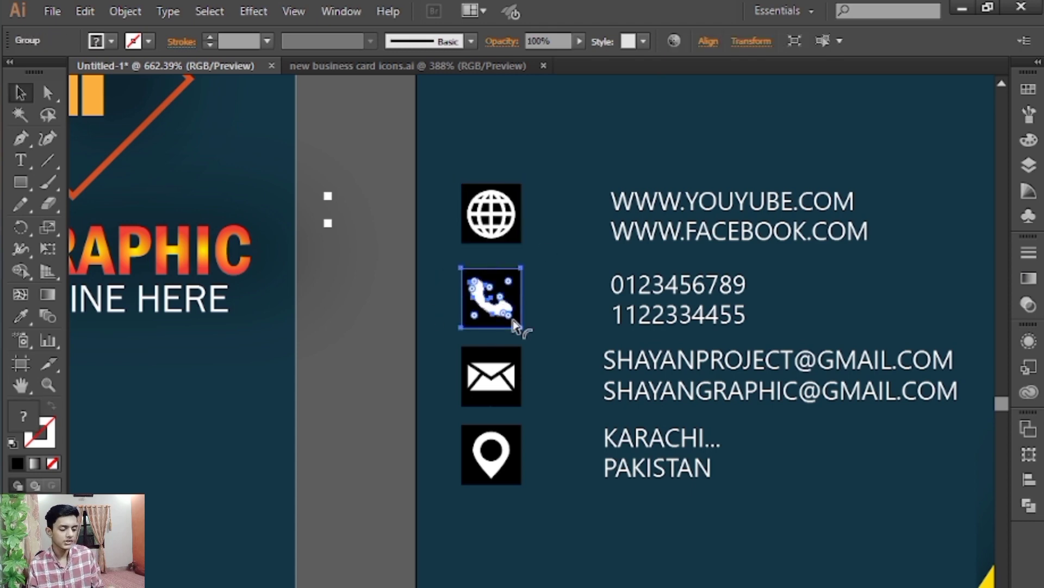
left_click_drag(439, 341, 524, 402)
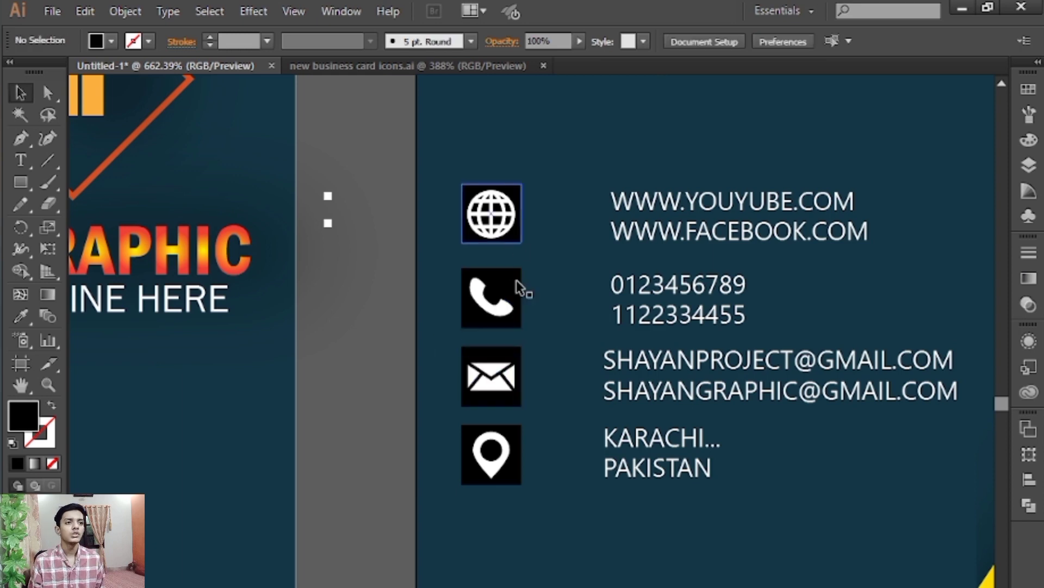
left_click(327, 223)
left_click(206, 252)
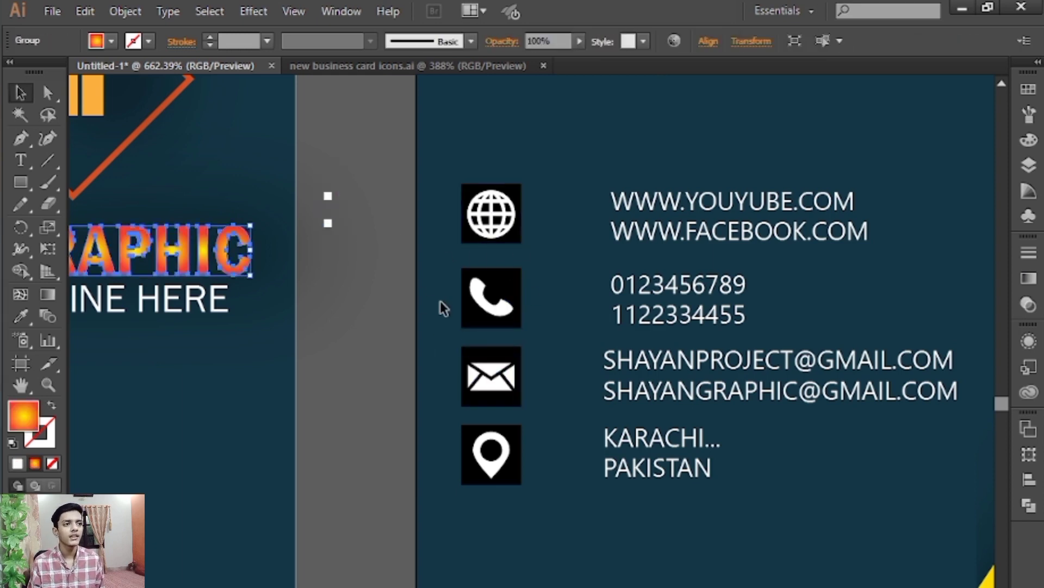
- Move the pin and envelope icons right, out of the icon column, and the globe with its web addresses to the card's bottom
left_click_drag(520, 443, 646, 381)
left_click_drag(516, 389, 599, 400)
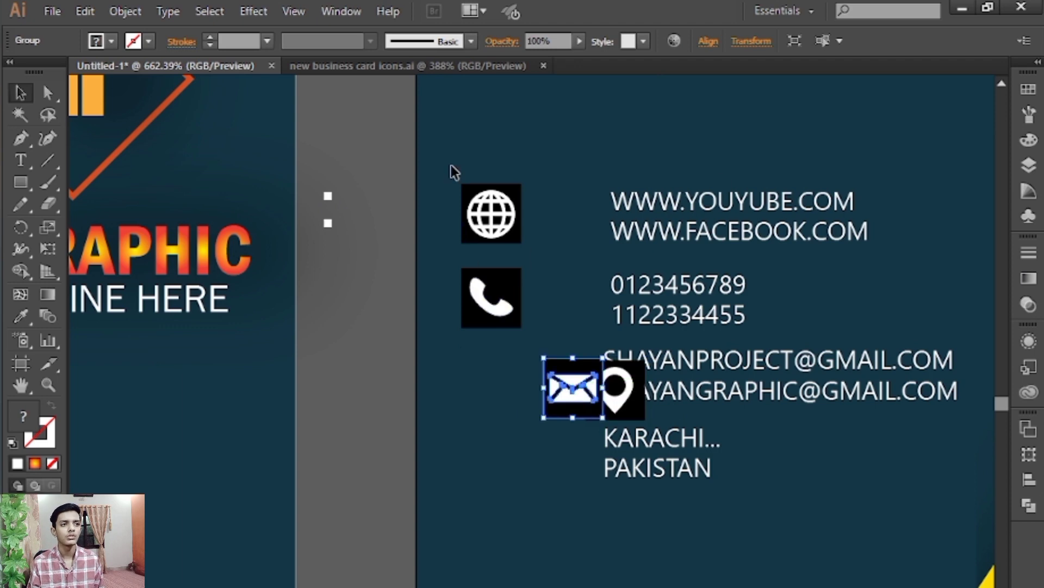
left_click_drag(451, 166, 708, 539)
scroll(775, 501, "down", 1)
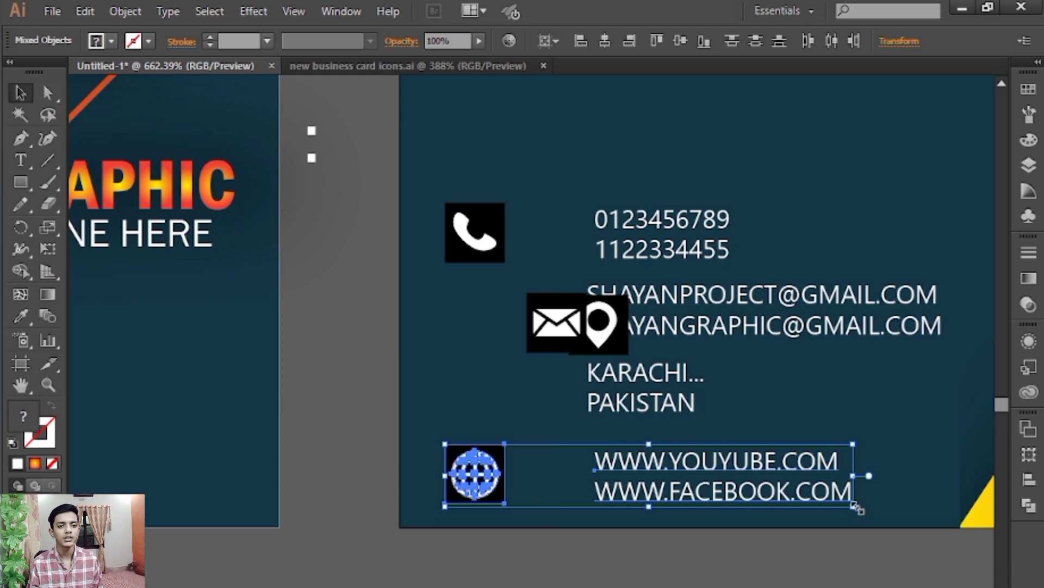
- Scale down the globe icon and its web addresses and set the two address lines close beside the globe
left_click_drag(857, 507, 843, 498)
left_click(762, 539)
left_click_drag(625, 573, 669, 583)
left_click_drag(566, 475, 524, 445)
left_click_drag(707, 430, 727, 371)
left_click_drag(756, 488, 671, 453)
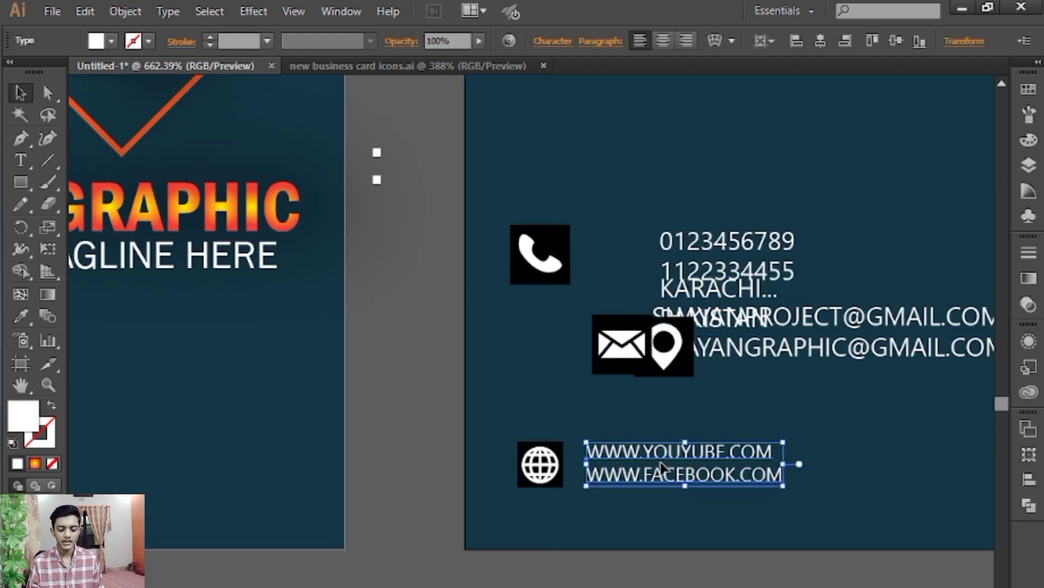
- Place the white colon in the gap between the globe icon and the web addresses, one dot per text line
left_click_drag(381, 182, 580, 496)
left_click(582, 579)
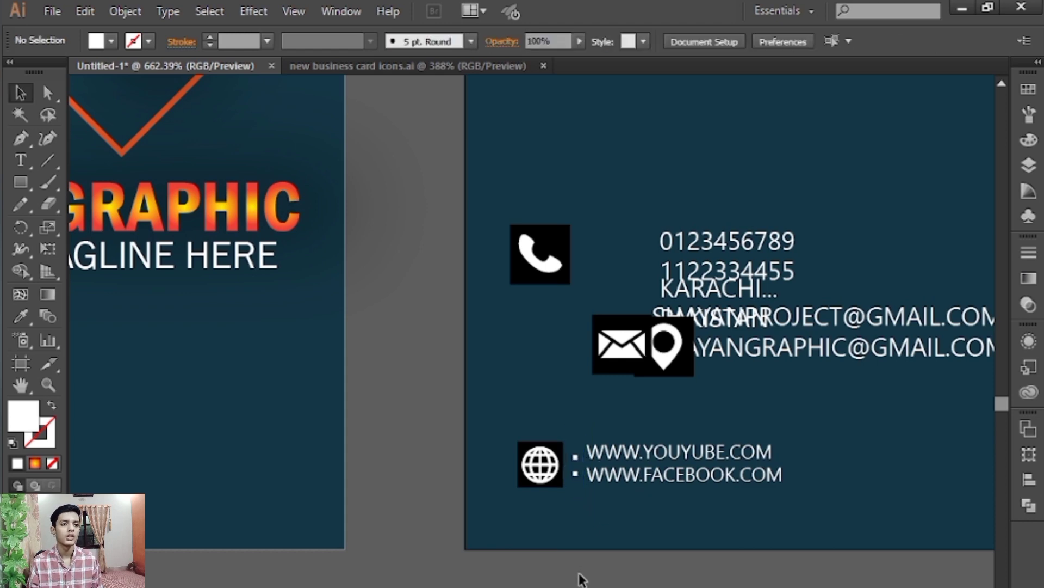
key("ctrl+plus")
left_click_drag(577, 575, 578, 360)
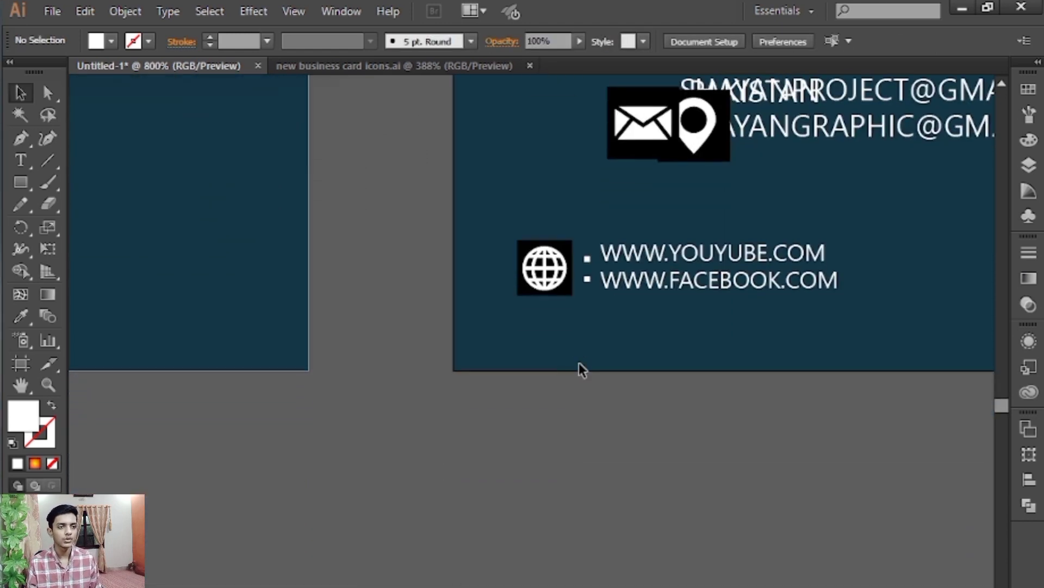
key("z")
left_click_drag(452, 185, 906, 363)
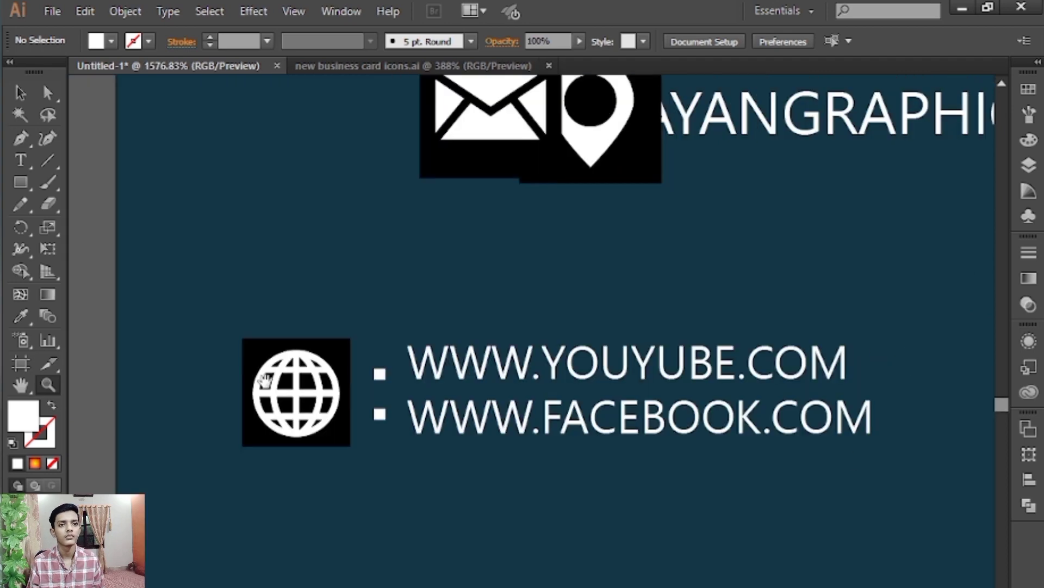
left_click_drag(284, 243, 371, 166)
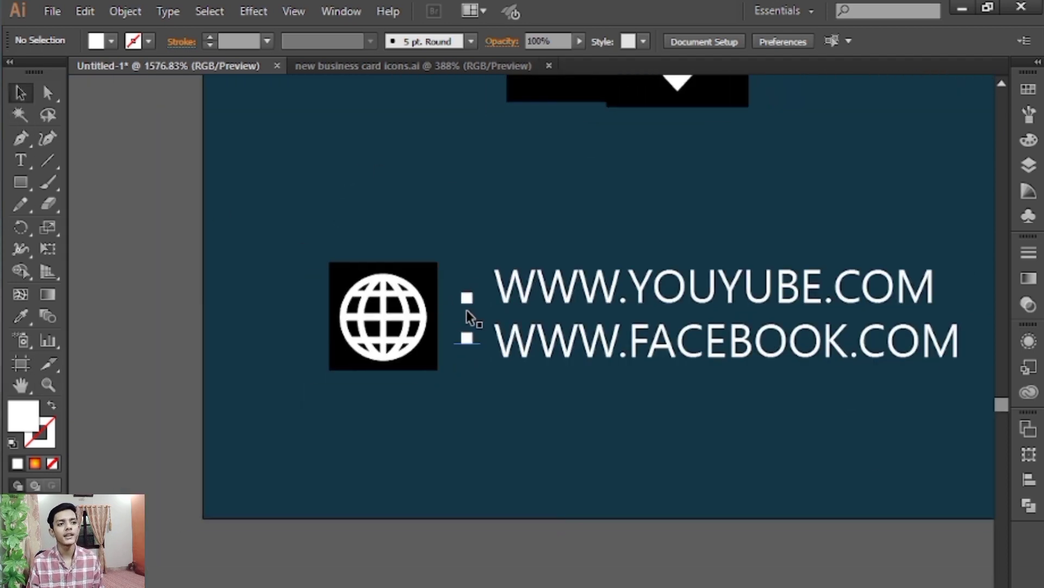
left_click_drag(468, 305, 467, 299)
left_click(495, 485)
left_click_drag(495, 485, 485, 585)
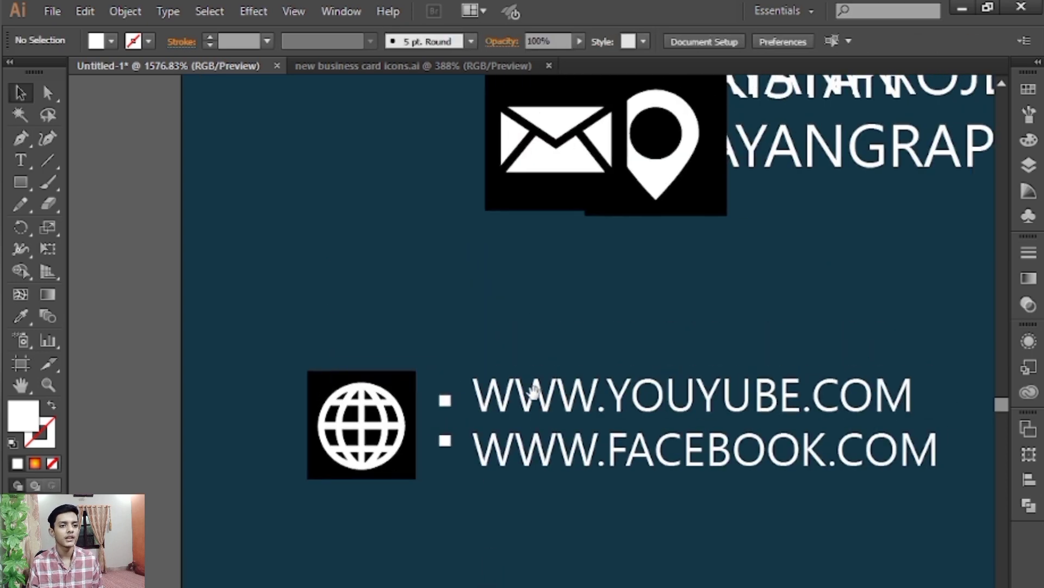
left_click_drag(574, 560, 563, 396)
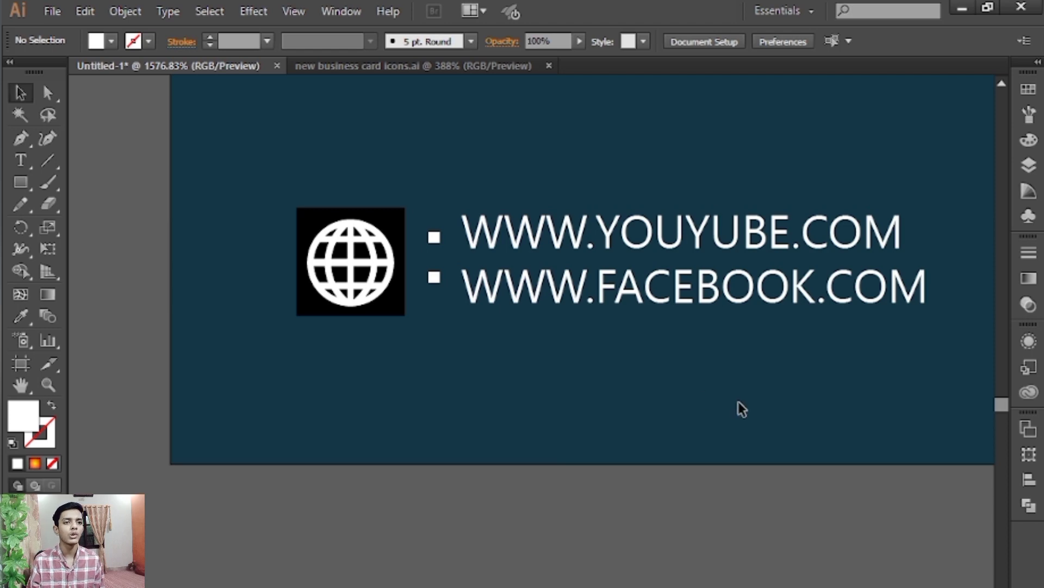
- Arrange the four contact entries in two columns at the card's bottom, each with a reduced icon, colon and text
key("ctrl+minus")
key("ctrl+minus")
left_click_drag(722, 349, 737, 497)
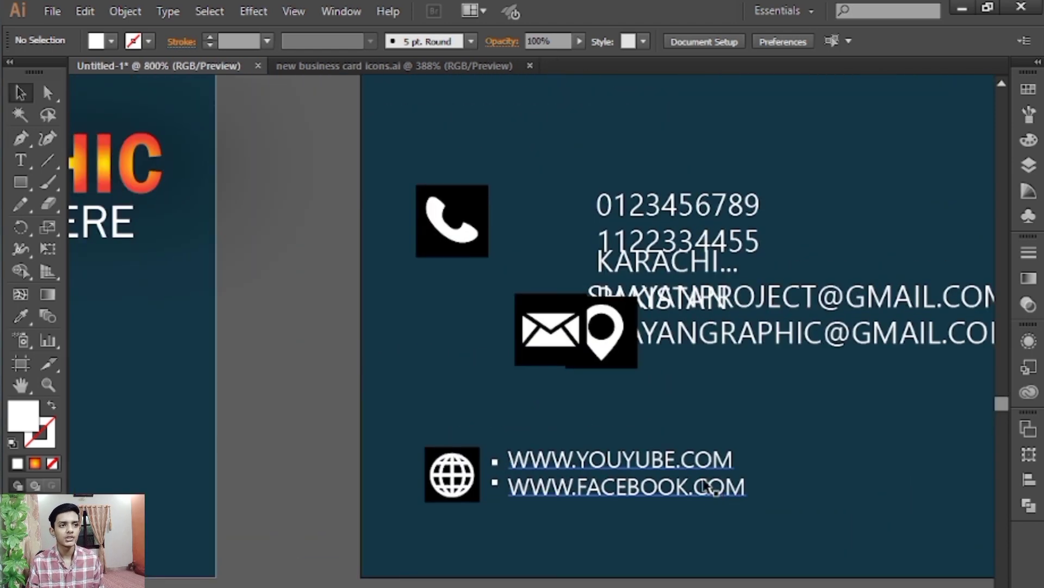
left_click_drag(664, 365, 686, 332)
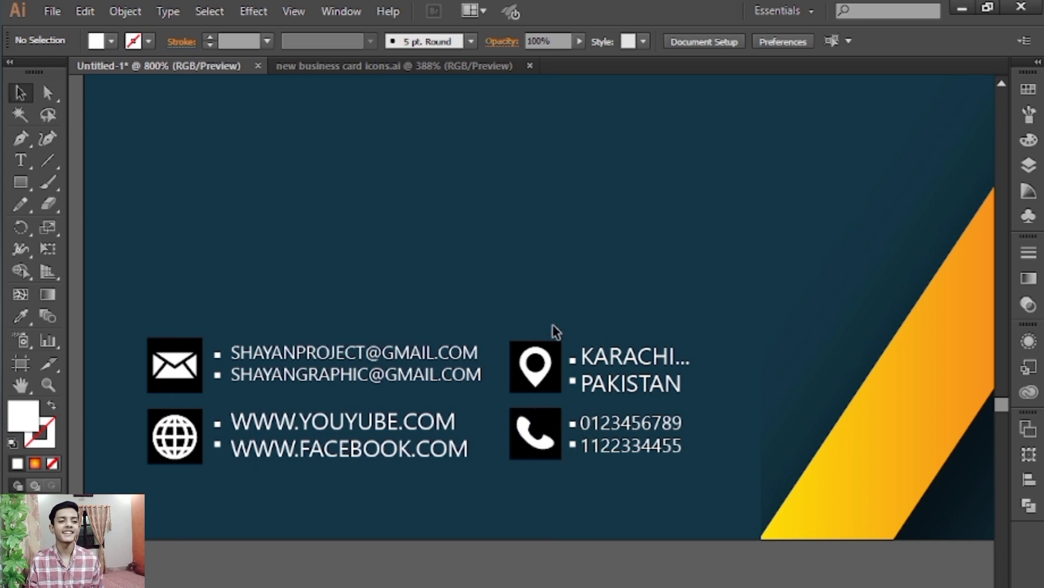
- Examine the contact block's size and position against the two whole cards
key("ctrl+minus")
key("ctrl+minus")
key("ctrl+minus")
key("ctrl+minus")
left_click_drag(638, 296, 780, 191)
left_click_drag(598, 415, 633, 413)
key("ctrl+plus")
key("ctrl+plus")
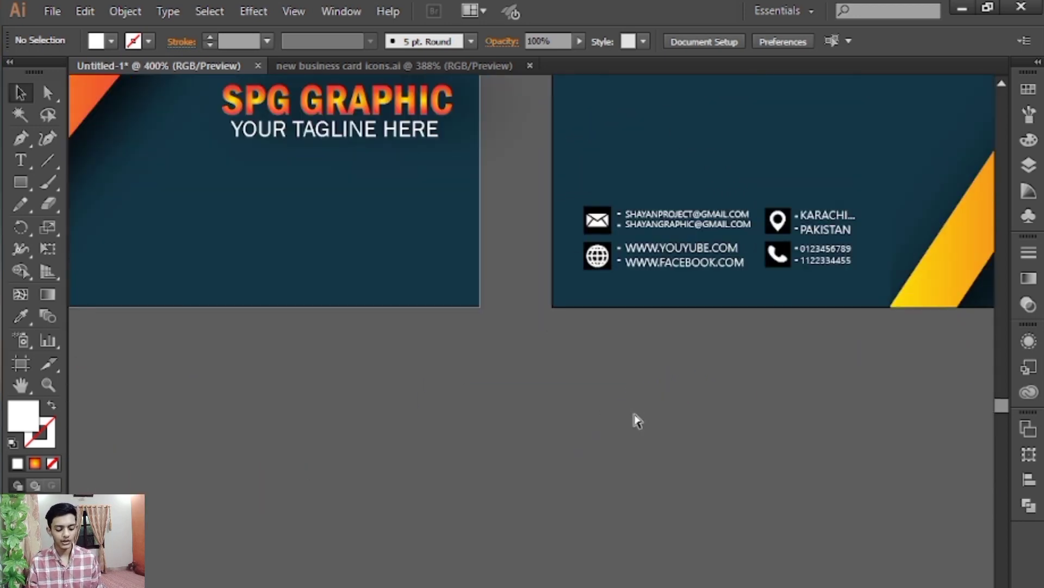
key("ctrl+plus")
left_click_drag(764, 385, 523, 427)
- Enlarge the whole contact block proportionally and position it in the lower area between the card's left edge and the chevrons
left_click_drag(332, 146, 684, 325)
left_click(772, 281)
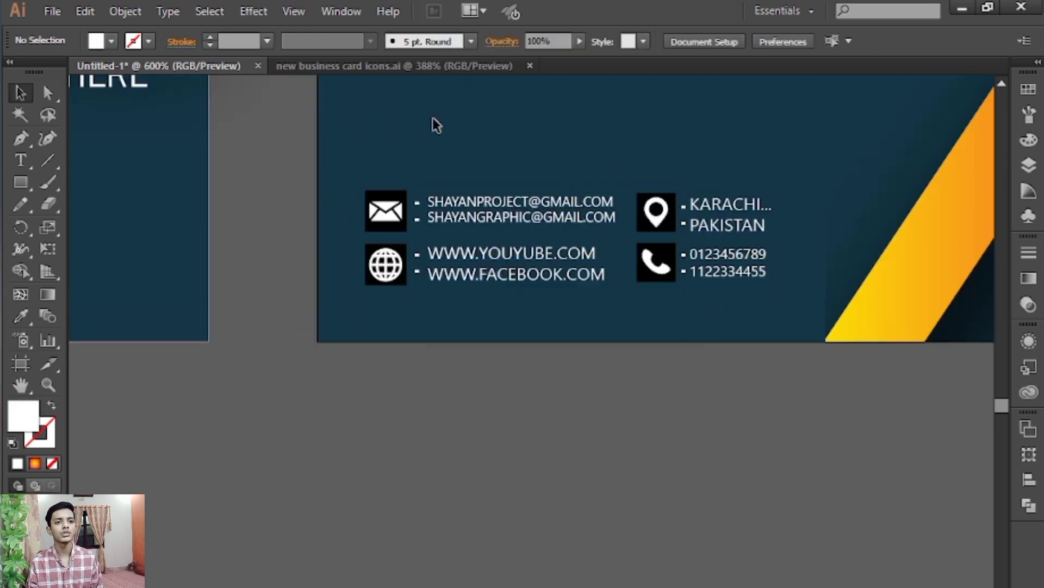
left_click_drag(491, 263, 731, 347)
left_click_drag(773, 286, 802, 333)
scroll(678, 478, "up", 3)
left_click_drag(710, 379, 734, 306)
left_click_drag(708, 374, 646, 461)
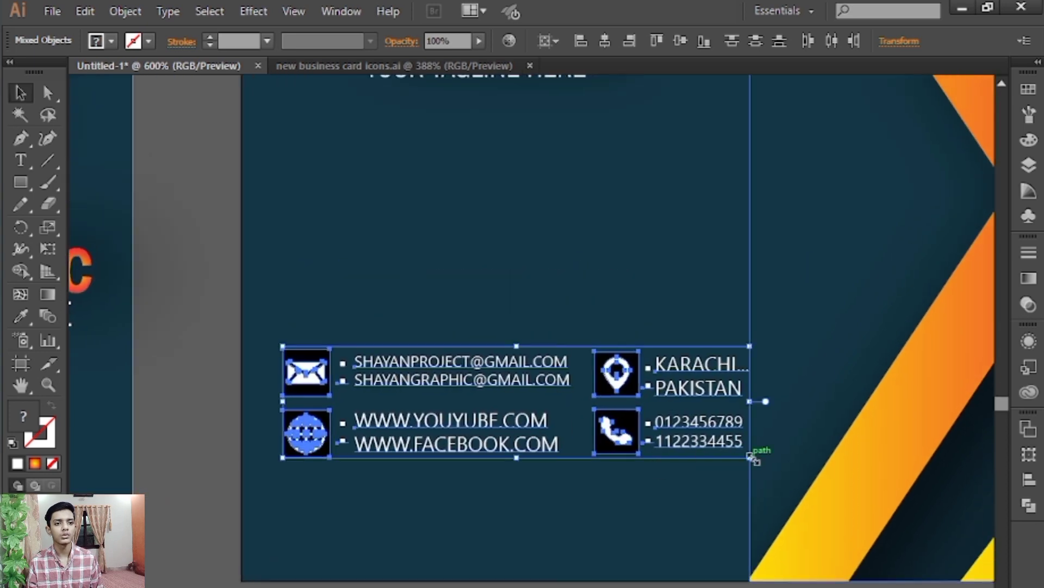
left_click_drag(749, 457, 768, 462)
left_click(514, 557)
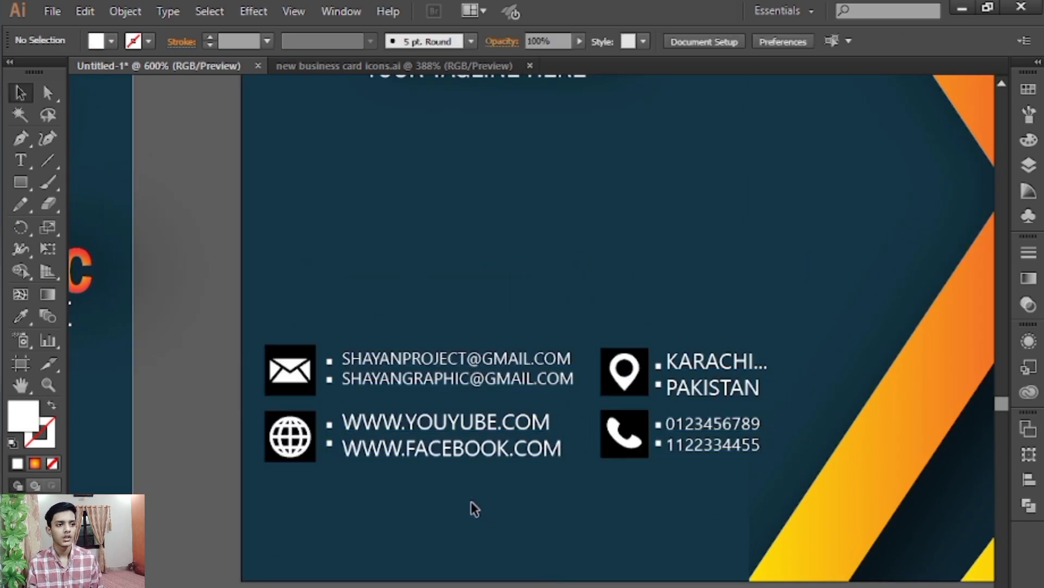
- Add the text COMPANY NAME on the contact-details card between the logo's tagline and the contact block
key("ctrl+minus")
key("ctrl+minus")
key("ctrl+minus")
key("ctrl+minus")
left_click_drag(488, 507, 605, 482)
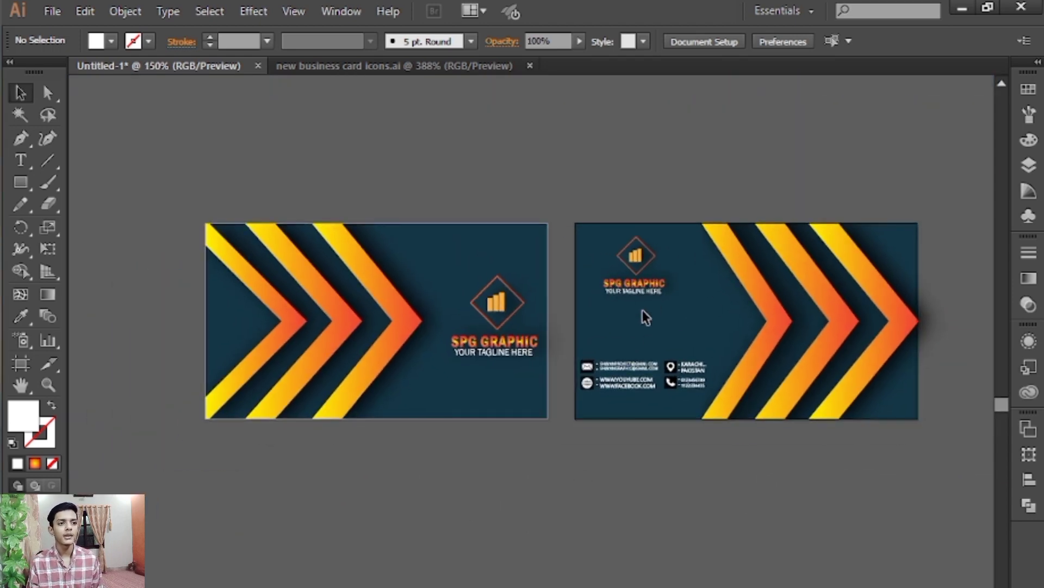
key("ctrl+plus")
key("ctrl+plus")
key("ctrl+plus")
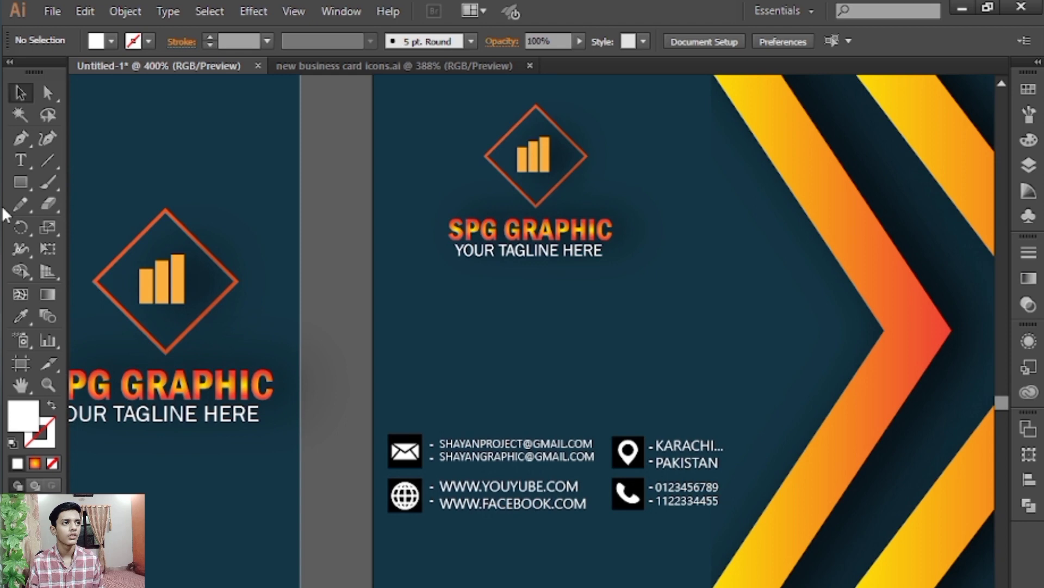
left_click(16, 163)
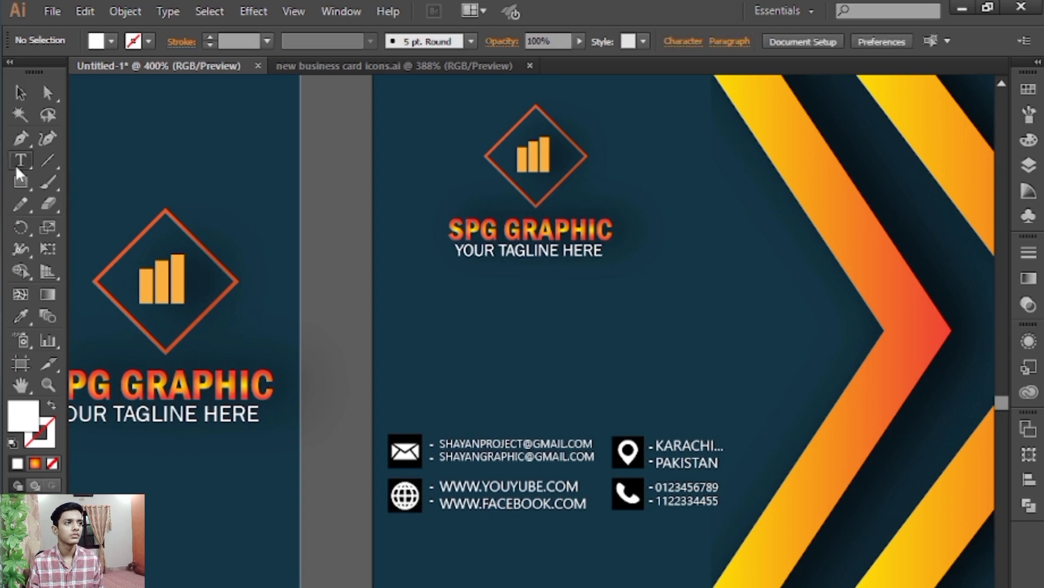
left_click(409, 327)
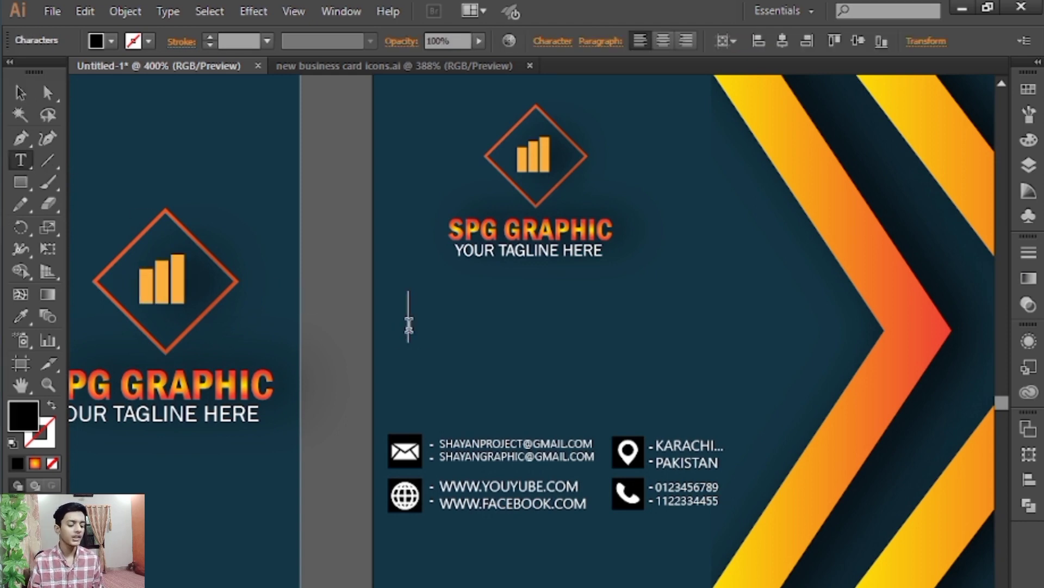
type("COMPANY NAME")
left_click(27, 93)
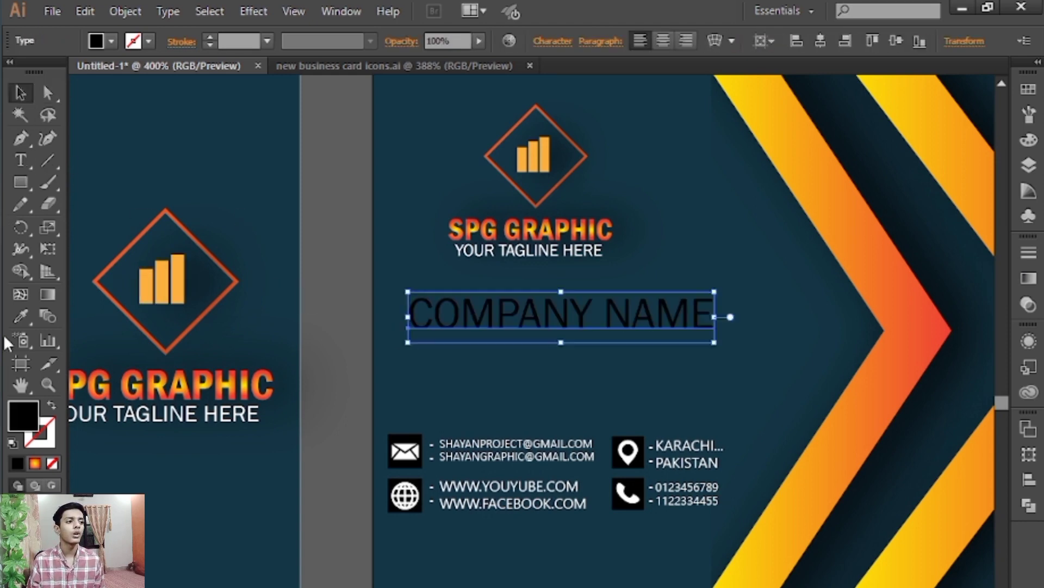
- Recolour COMPANY NAME with the flat orange sampled from the front logo's bars
left_click(21, 316)
left_click(217, 383)
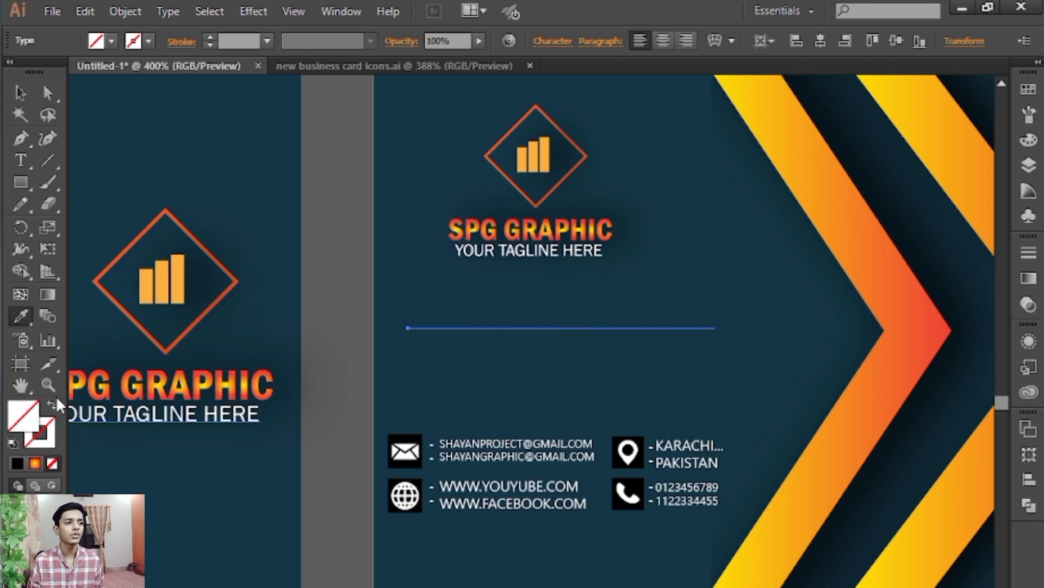
left_click(188, 282)
left_click(21, 94)
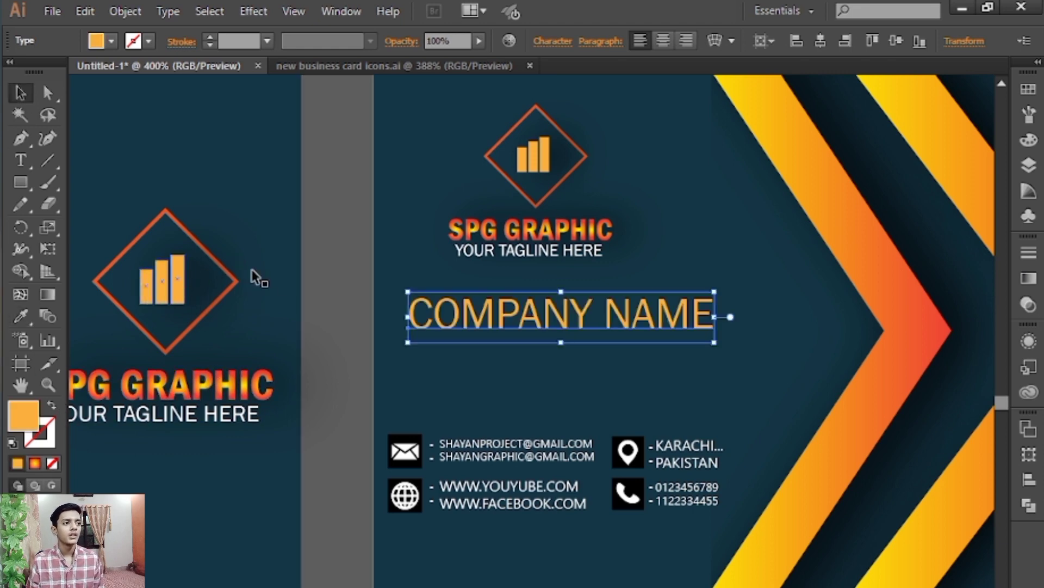
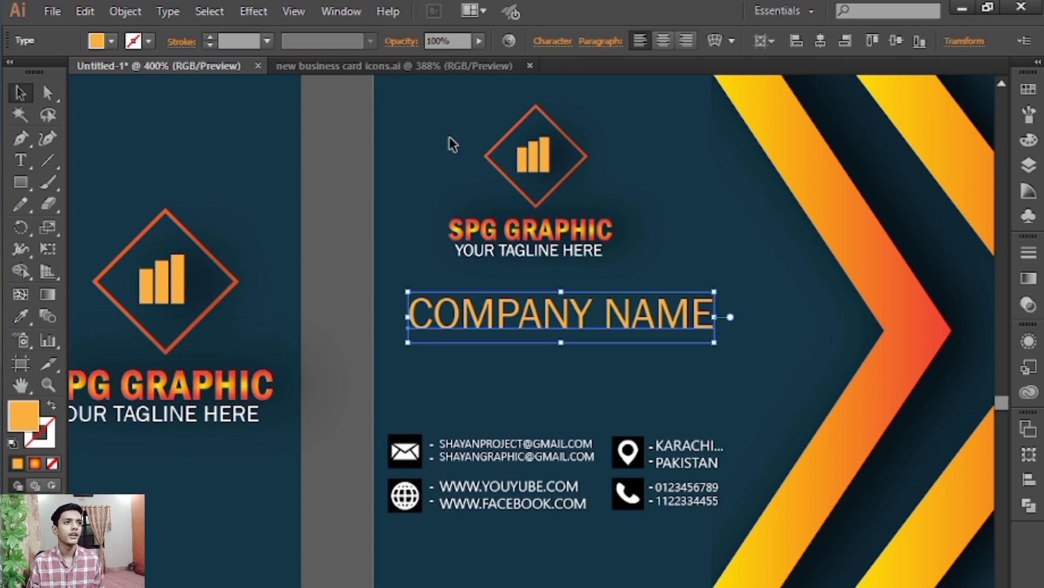
- Give the three bars in the front card's logo the yellow-to-red gradient sampled from a chevron
left_click(185, 280)
left_click_drag(225, 253, 677, 227)
left_click(21, 316)
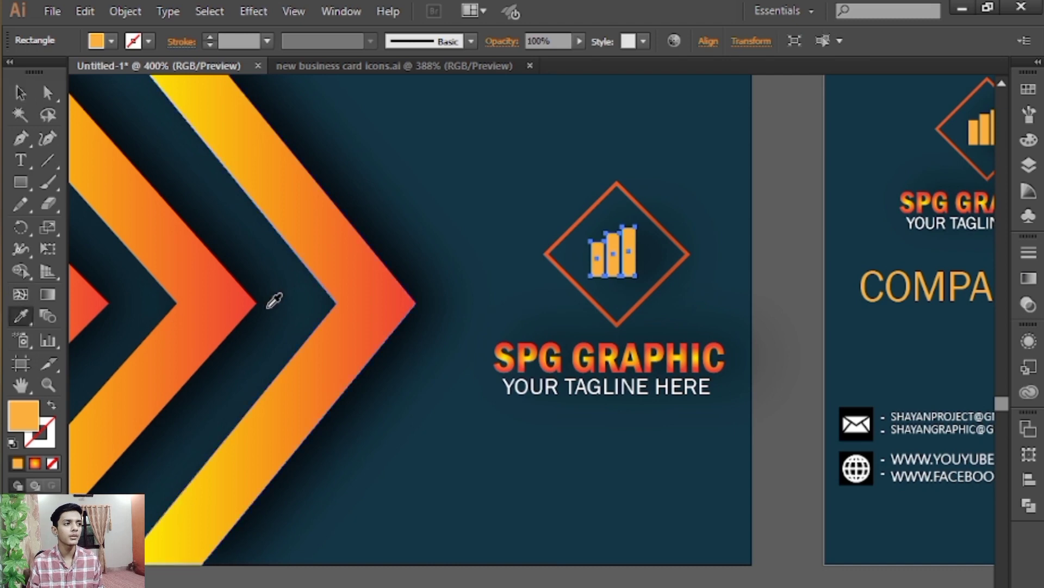
left_click(228, 299)
left_click_drag(481, 360, 321, 359)
left_click(21, 93)
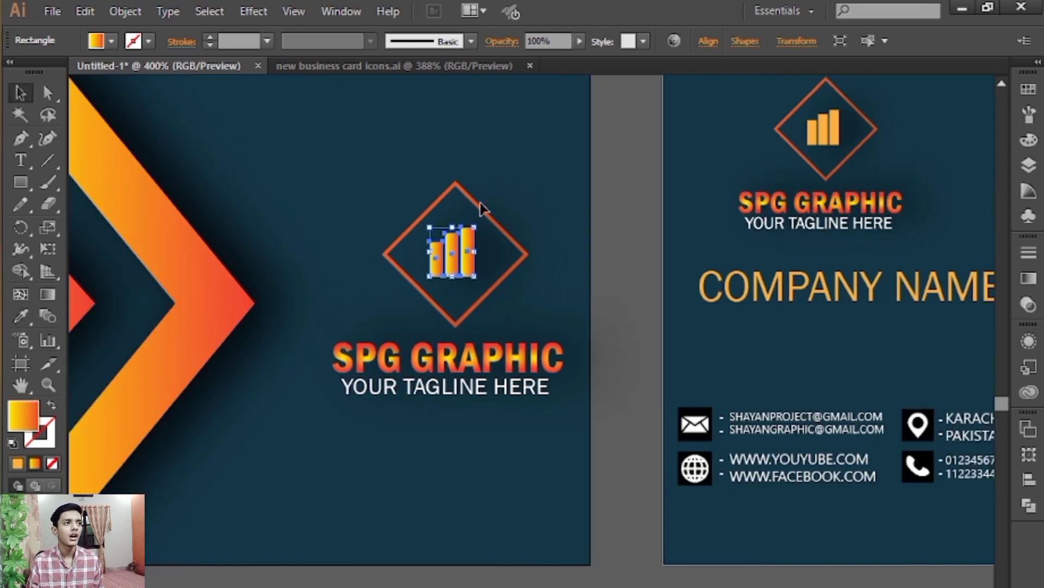
left_click(635, 223)
- Apply the front logo bars' gradient to the bars in the contact-details card's logo
left_click_drag(636, 266, 532, 284)
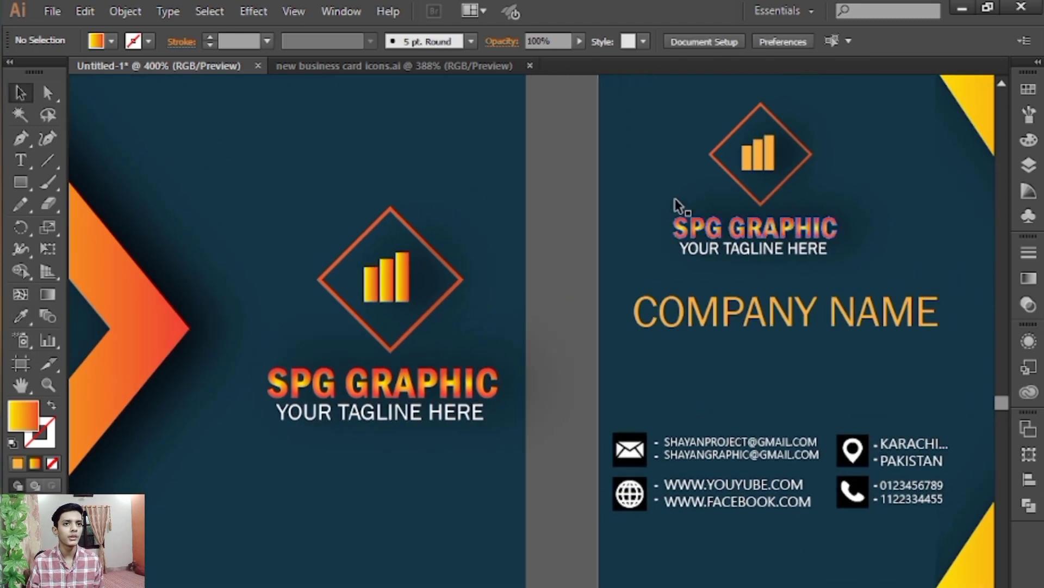
left_click(776, 155)
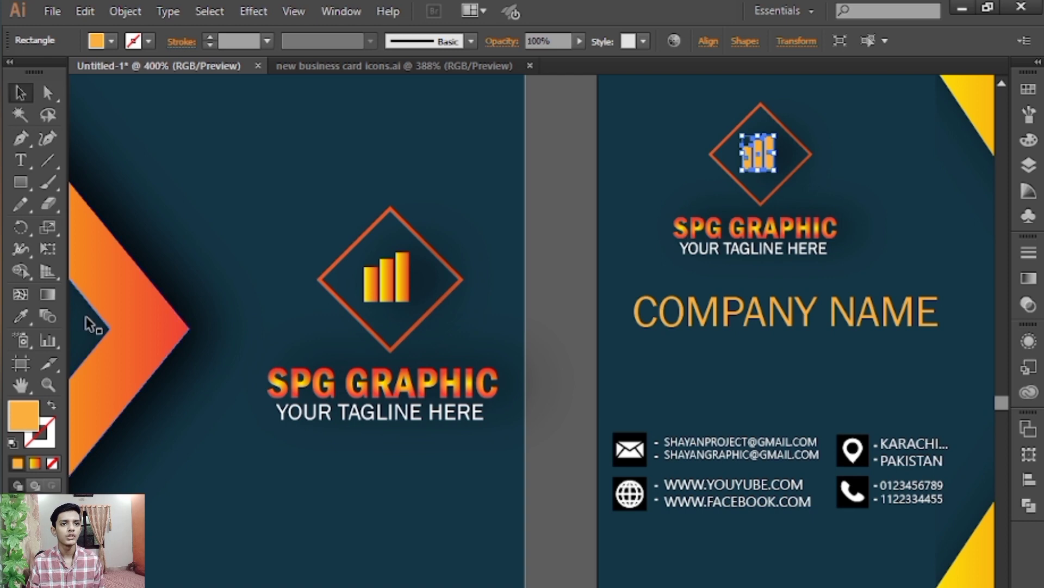
left_click(419, 285)
left_click(23, 94)
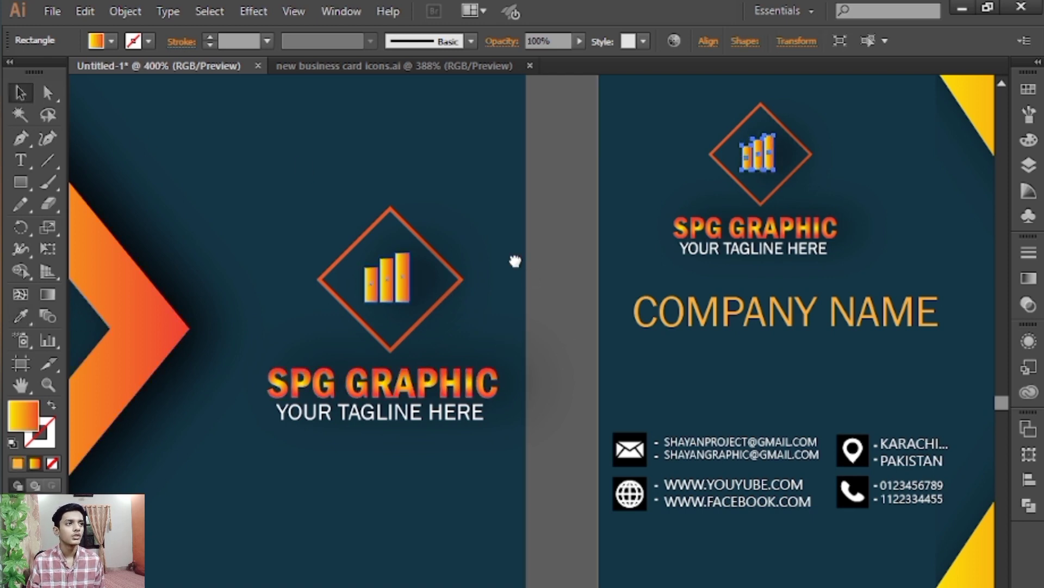
- Reduce COMPANY NAME proportionally and centre it beneath the tagline on the contact-details card
left_click_drag(593, 286, 396, 126)
left_click_drag(374, 242, 356, 324)
left_click_drag(581, 250, 579, 238)
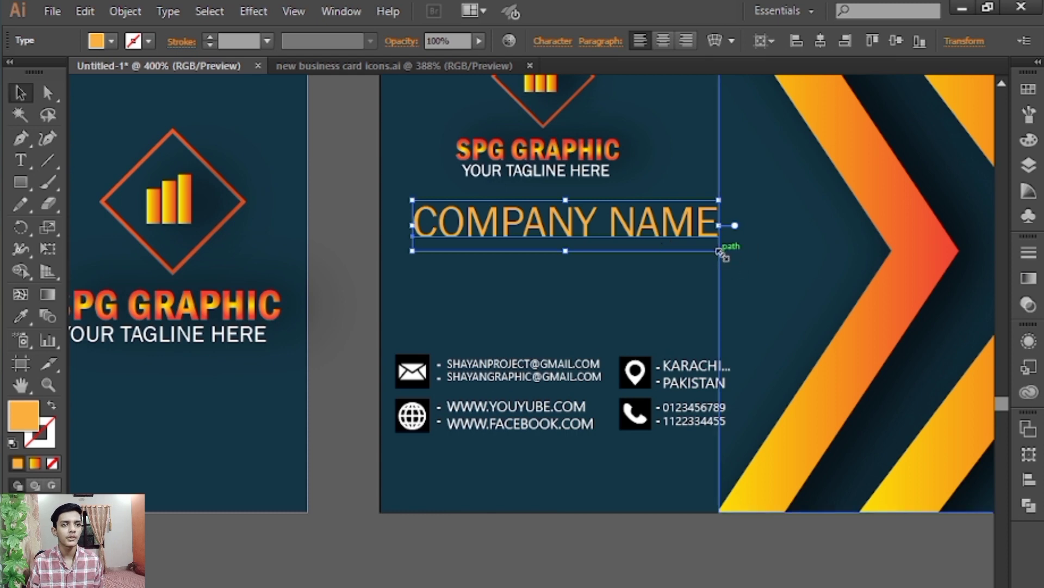
left_click_drag(719, 252, 627, 235)
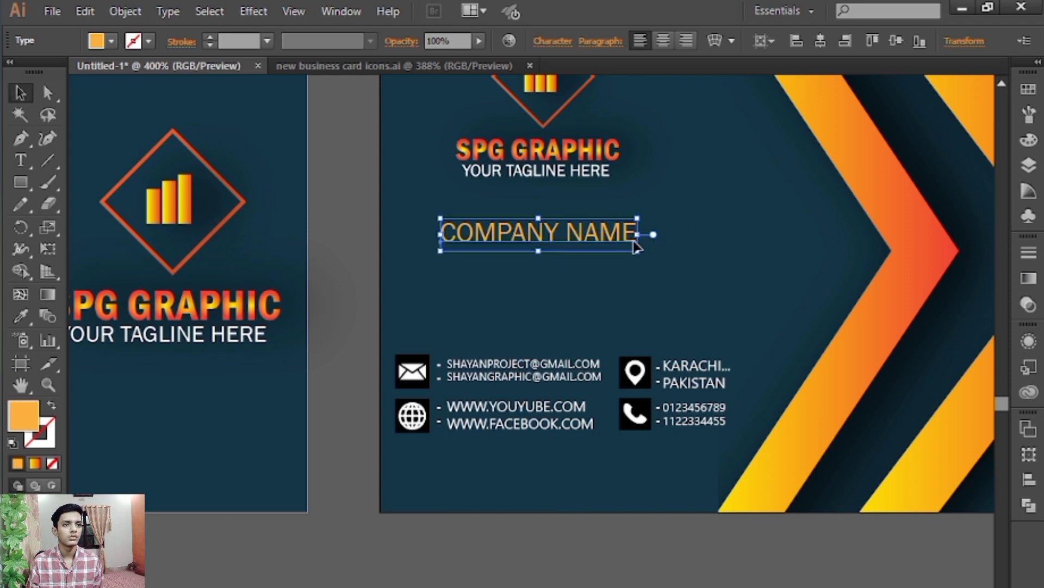
- Add the text SHAYAN PROJECT GRAPHIC as a separate line below COMPANY NAME
key("t")
left_click(472, 272)
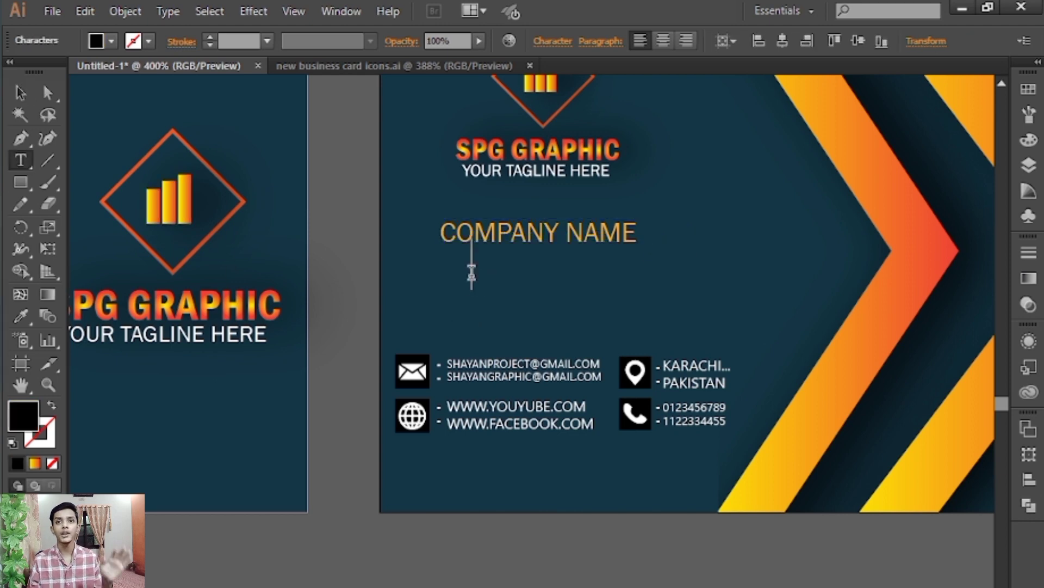
type("SHAYAN")
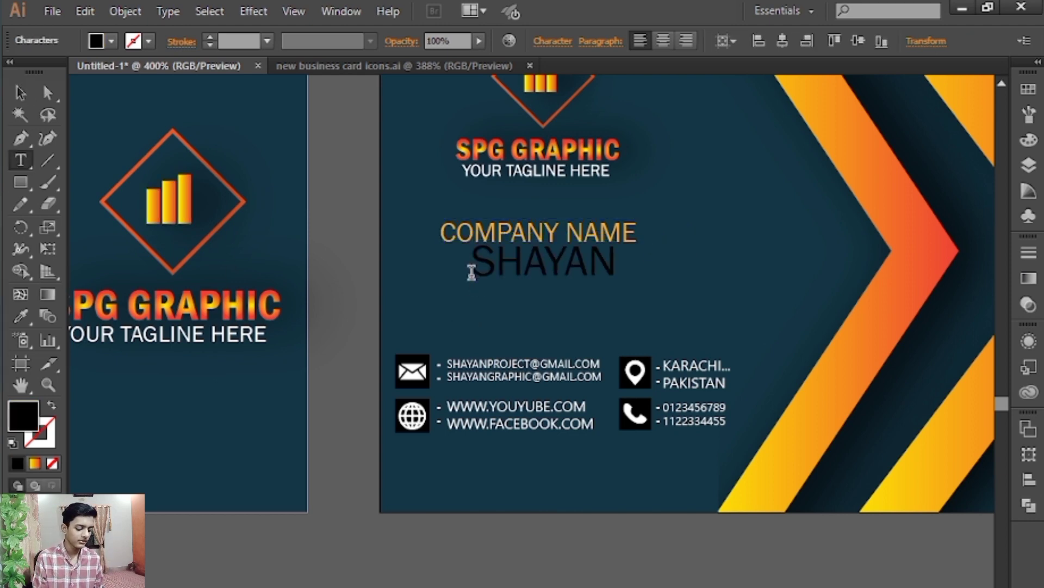
type(" PROJECT GRAPHIC")
left_click(20, 94)
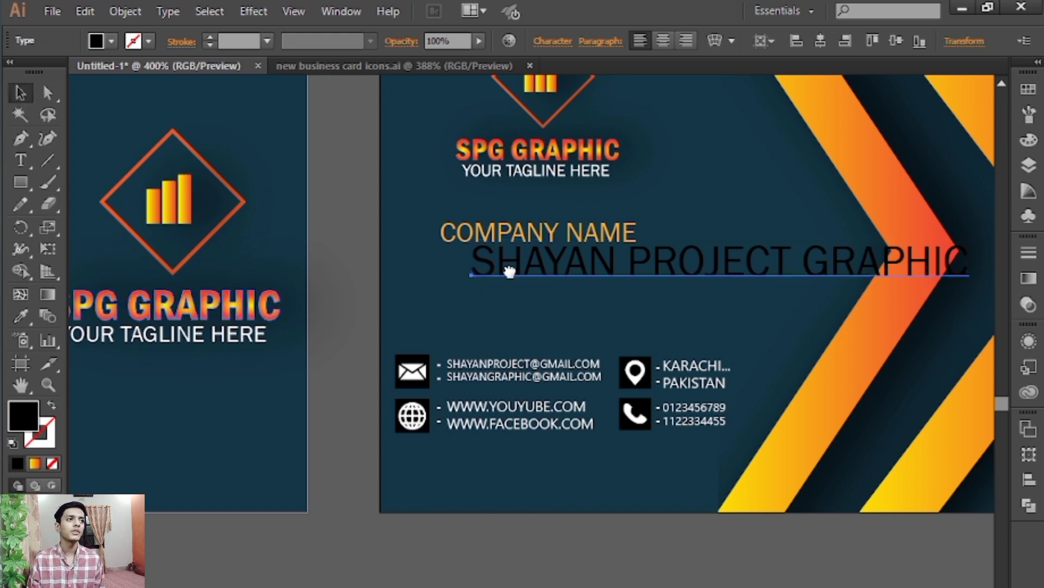
- Give SHAYAN PROJECT GRAPHIC the contact text's white style, and size and position it directly beneath COMPANY NAME
left_click_drag(610, 272, 519, 296)
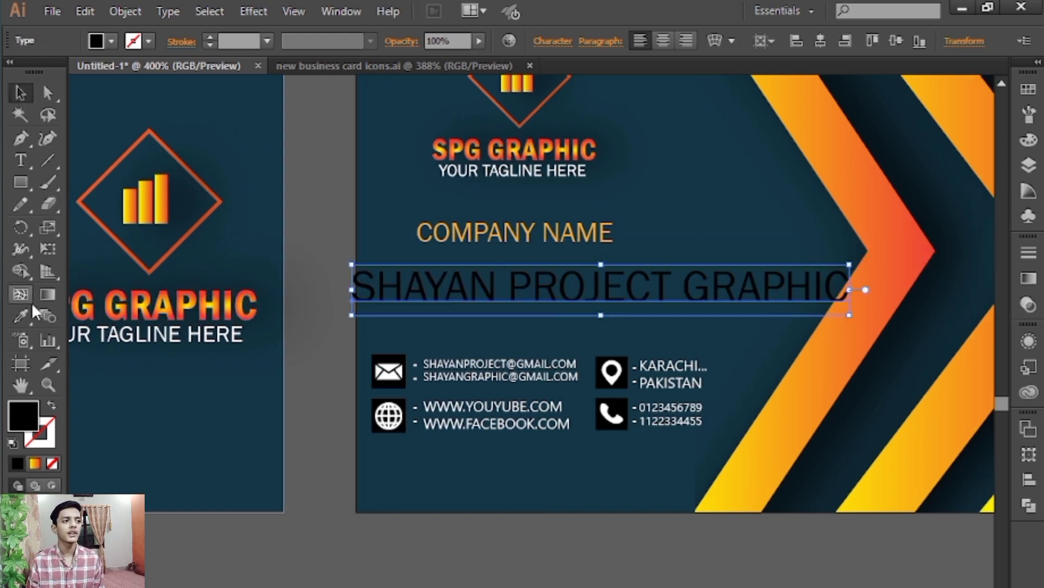
left_click(27, 316)
left_click(528, 361)
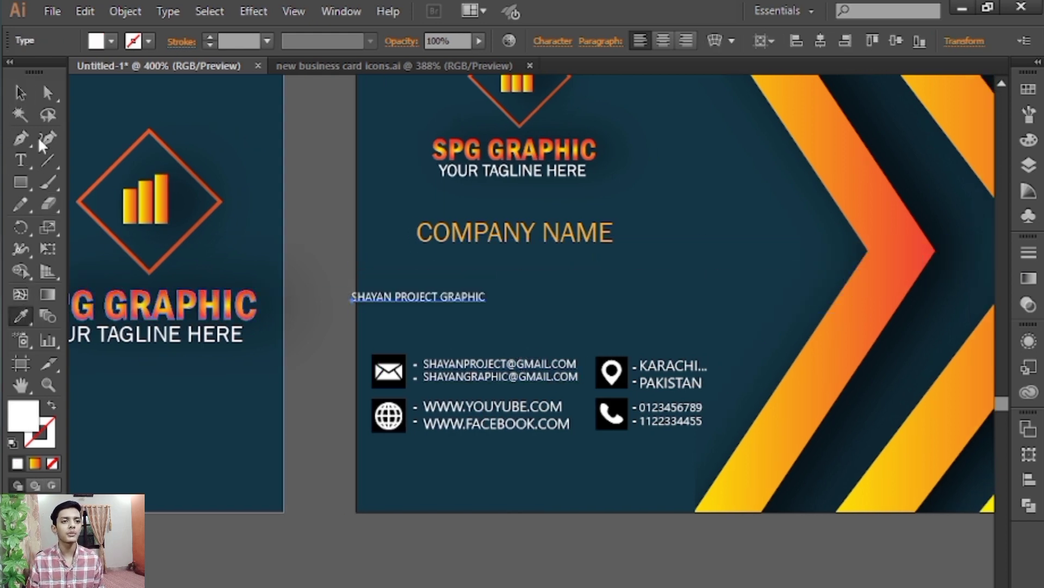
left_click(20, 93)
left_click_drag(424, 299, 489, 216)
left_click(242, 194)
- Add YOUR NAME above the front card's logo in COMPANY NAME's orange style and enlarge it to about the logo text's width
left_click_drag(261, 196, 329, 200)
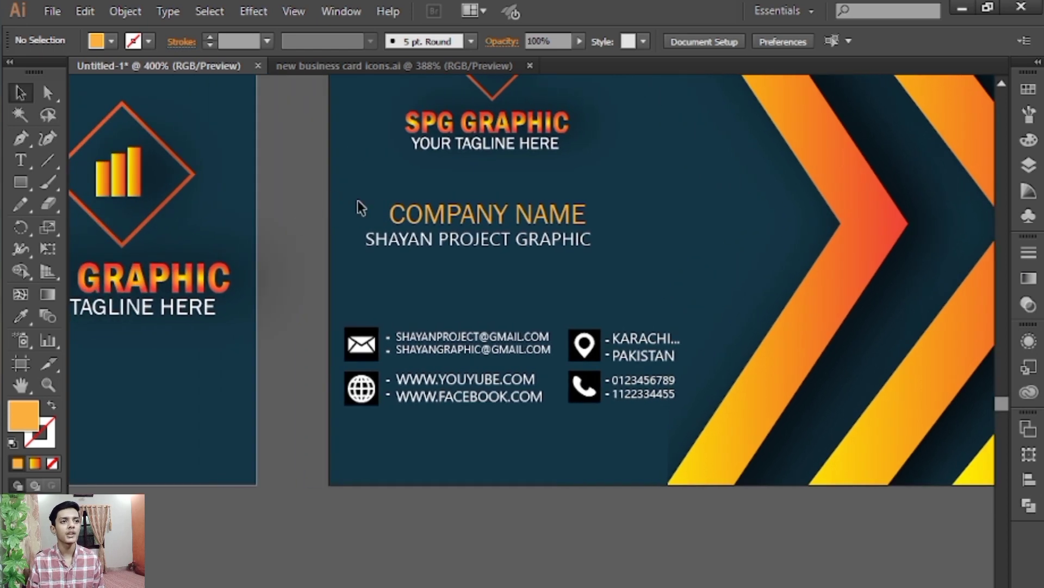
key("ctrl+minus")
left_click_drag(400, 234, 589, 184)
left_click(21, 160)
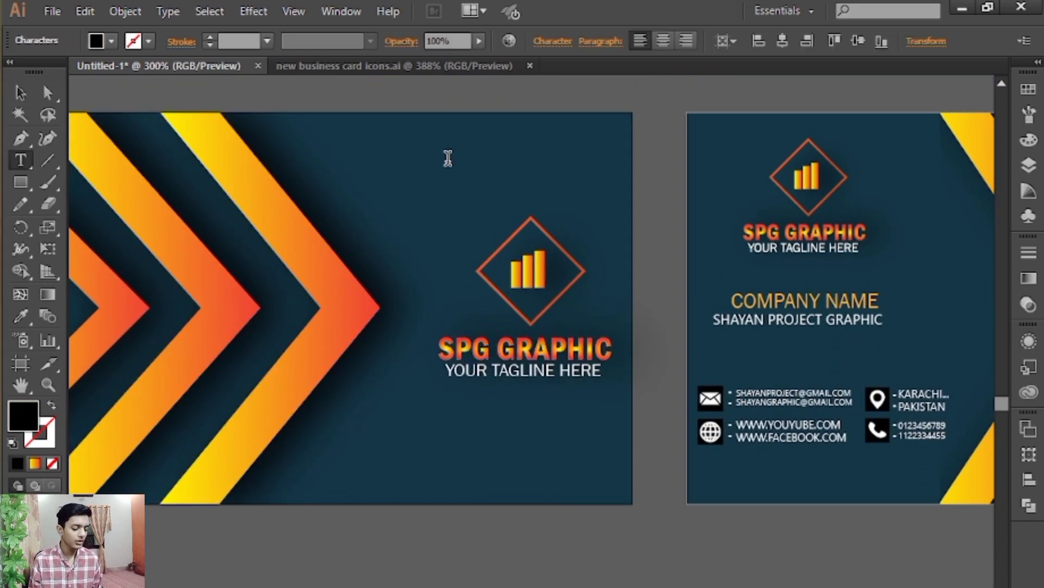
left_click(21, 92)
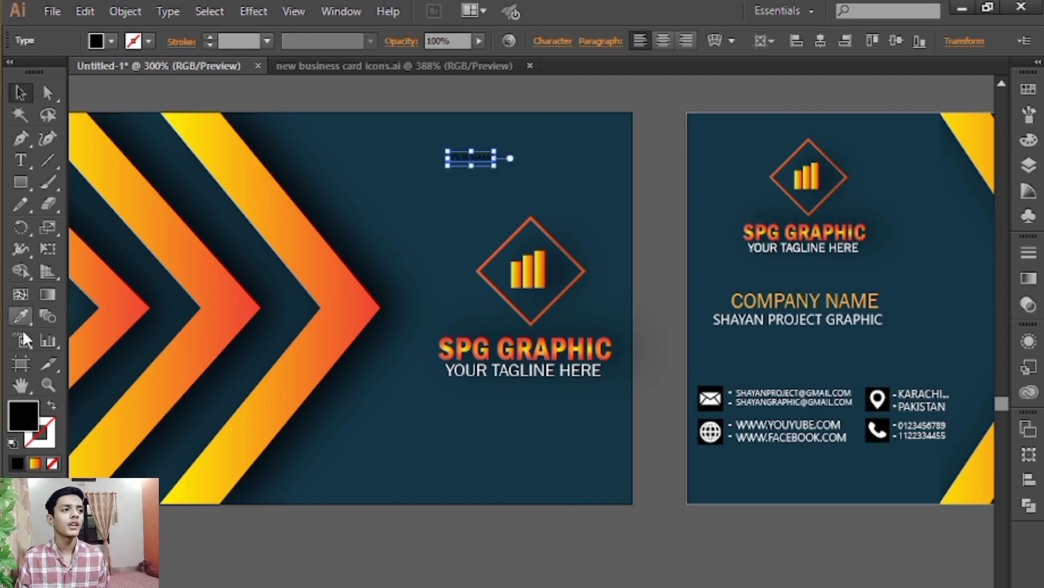
left_click(788, 298)
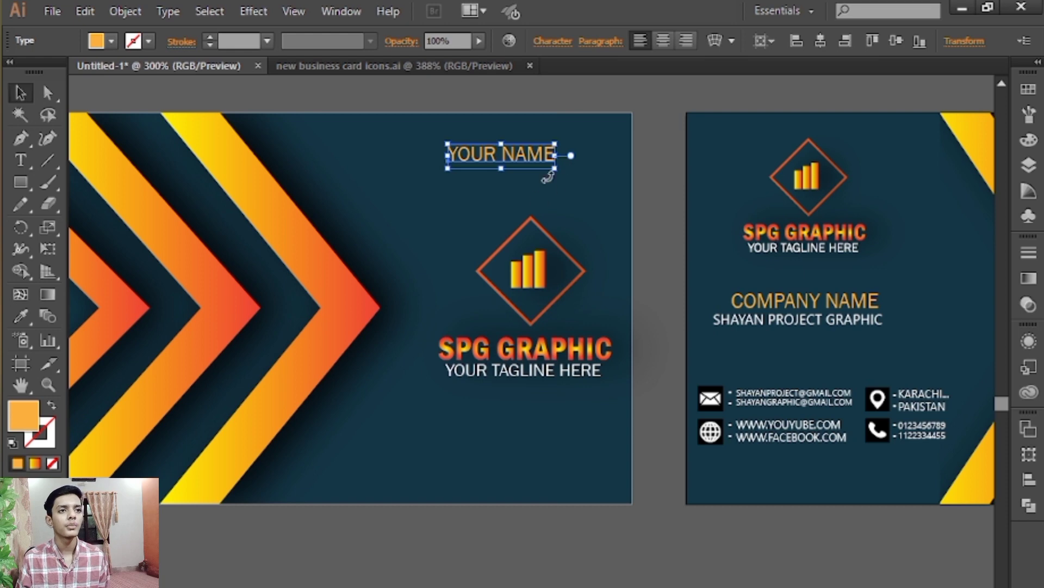
left_click_drag(556, 173, 604, 163)
left_click(652, 126)
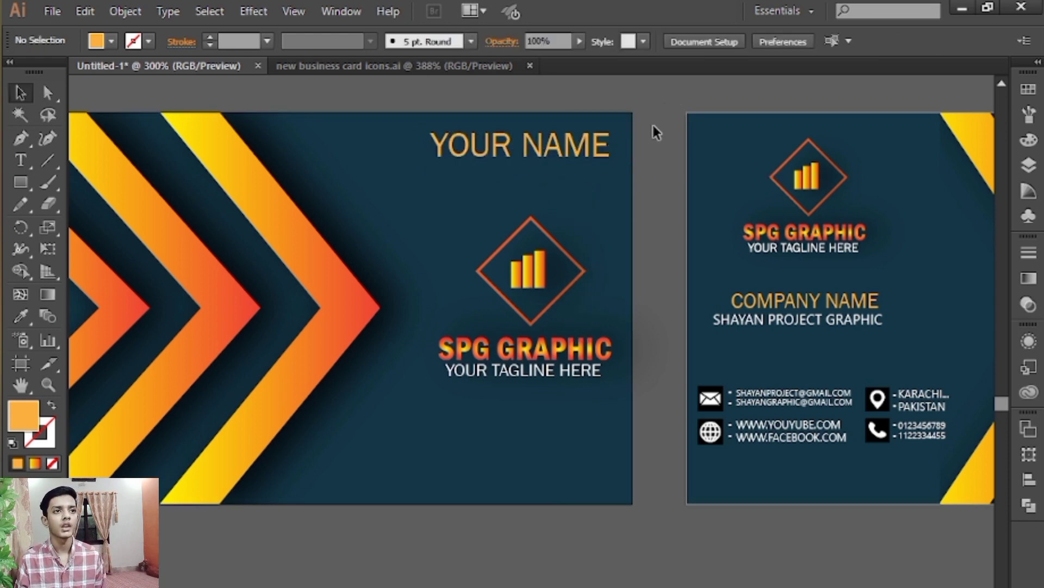
- Clip the contact-details card's chevrons and overflowing shadow to the card edges, using a card-sized rectangle as a clipping mask
key("ctrl+minus")
key("ctrl+minus")
left_click_drag(671, 168, 645, 95)
left_click_drag(800, 164, 773, 150)
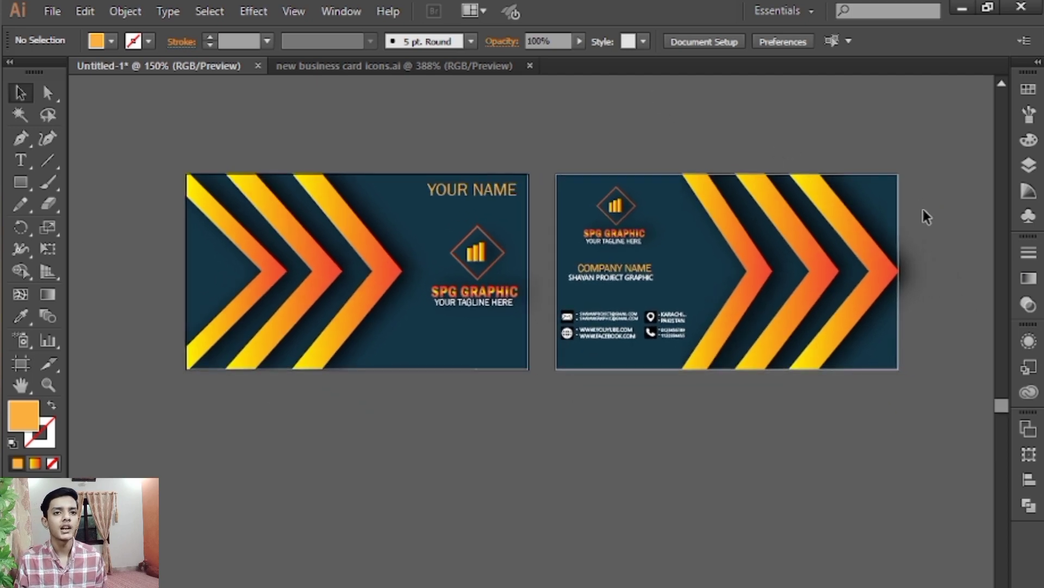
left_click_drag(656, 141, 635, 122)
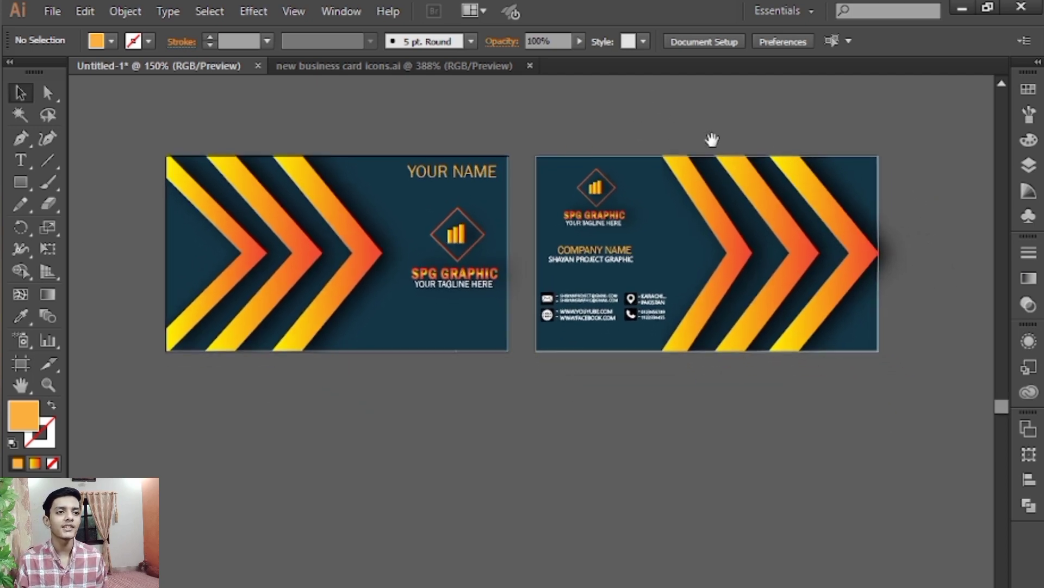
left_click_drag(715, 137, 699, 136)
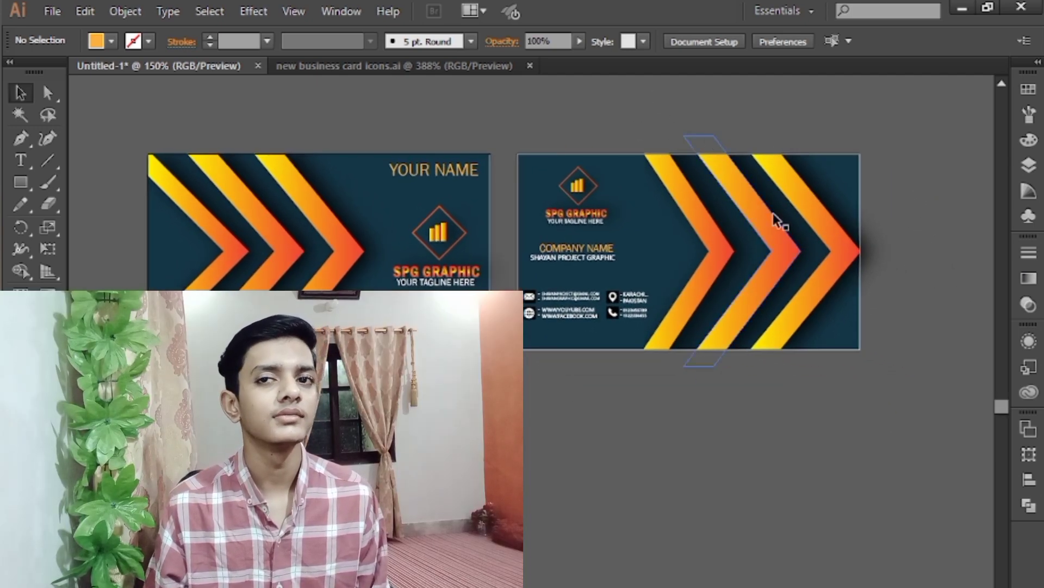
left_click_drag(814, 168, 794, 167)
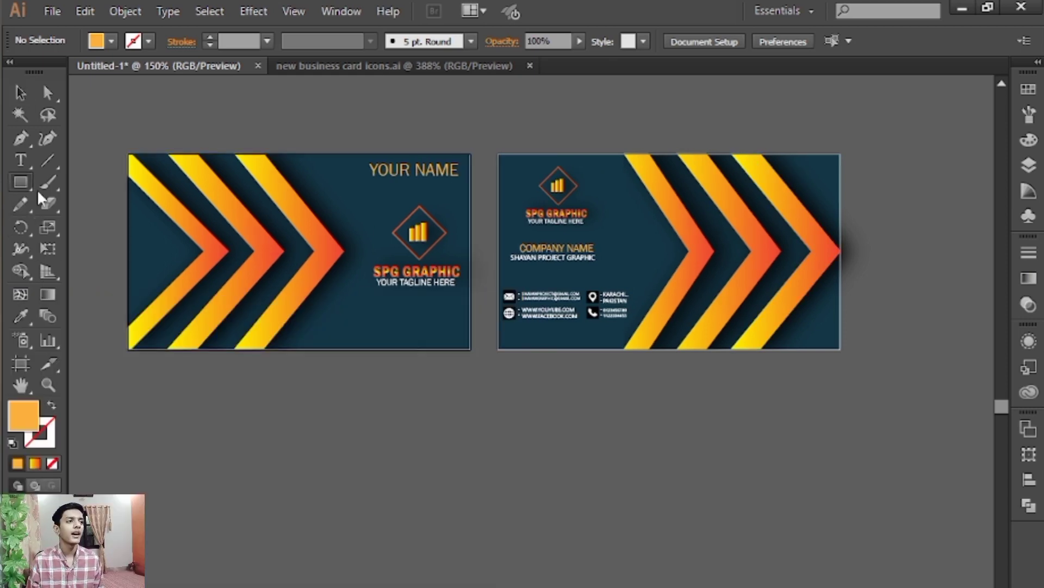
left_click_drag(497, 152, 840, 349)
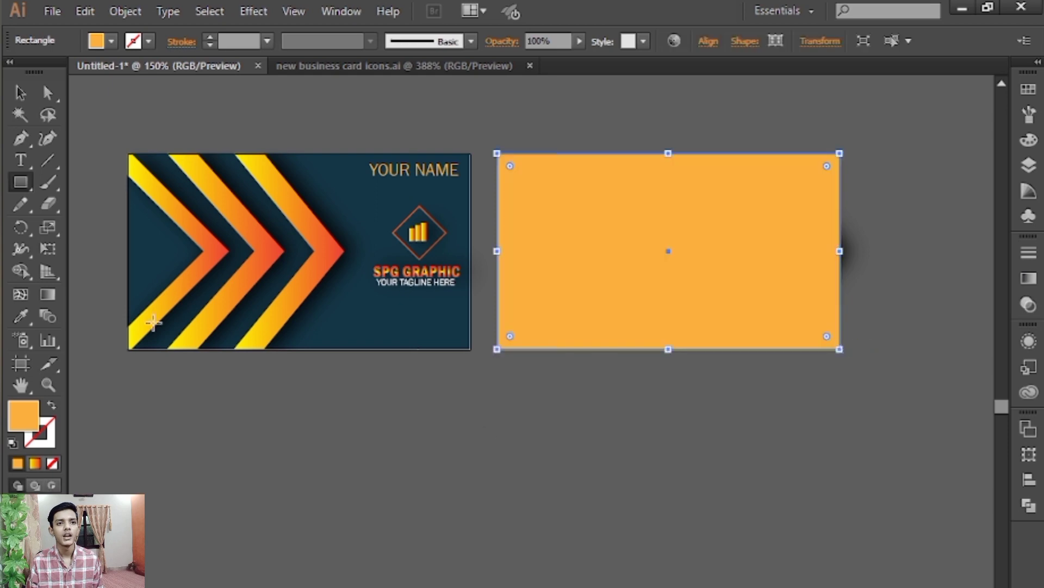
left_click(865, 249, "shift")
right_click(733, 184)
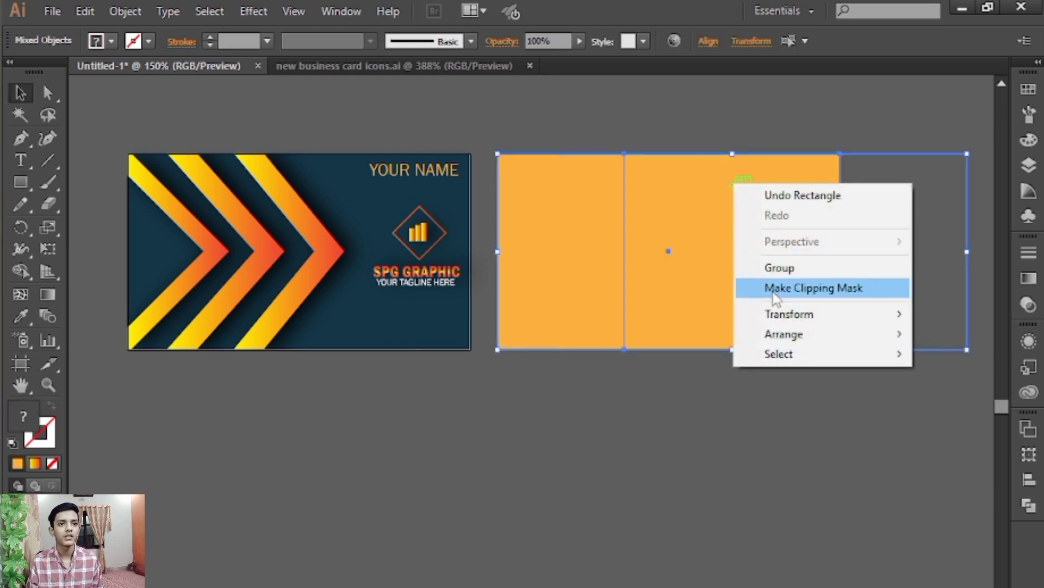
left_click(773, 289)
left_click(877, 253)
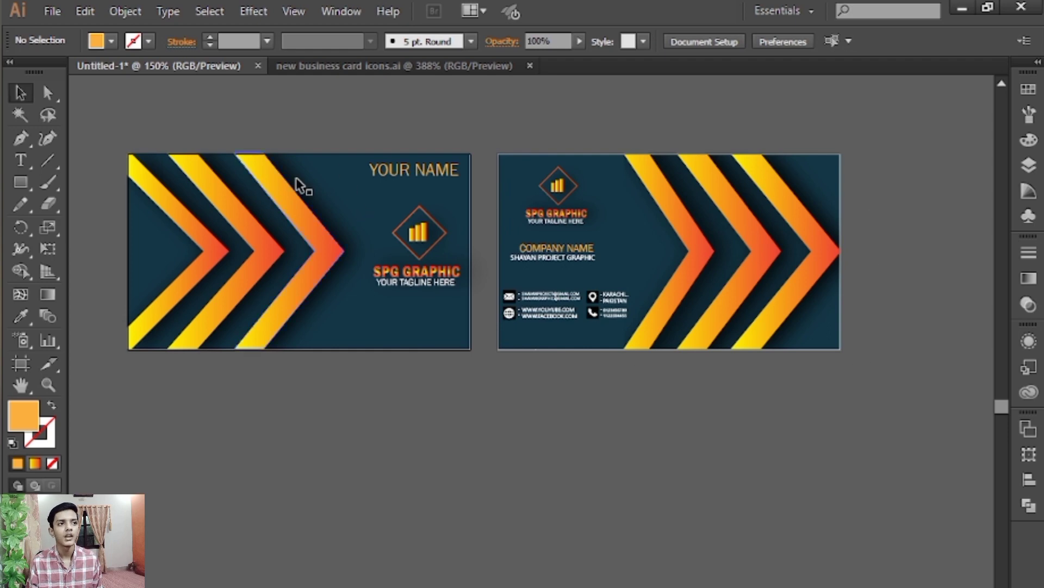
left_click_drag(537, 436, 590, 412)
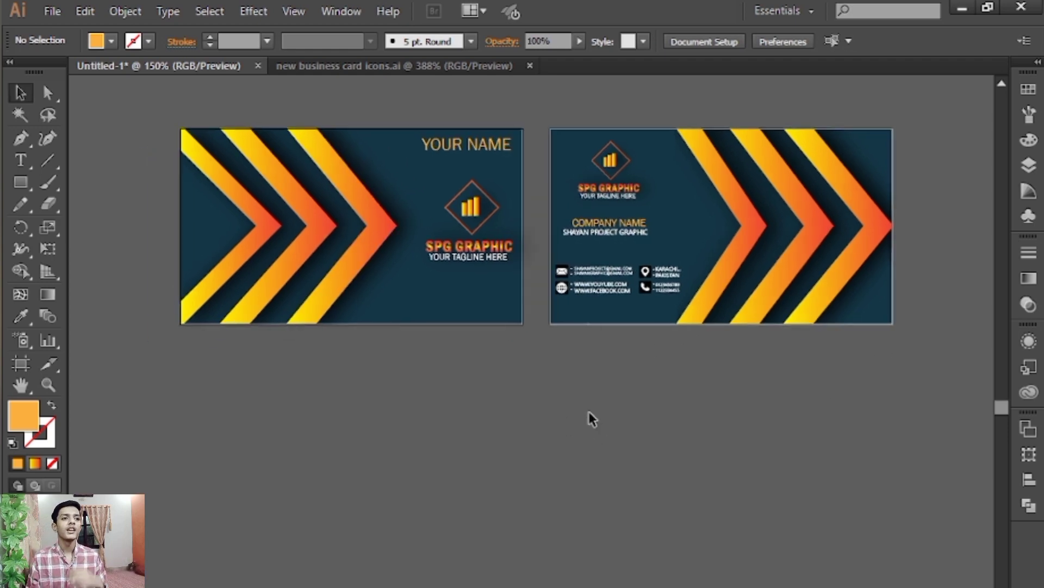